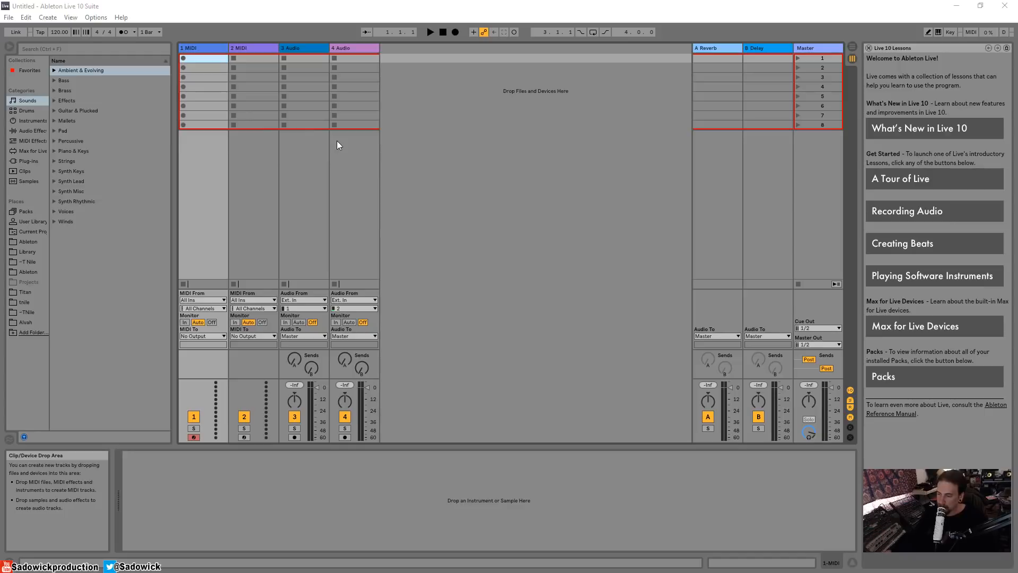
# Select the second MIDI track, the first audio track and the first MIDI track in turn to compare the track types.
pyautogui.click(413, 124)
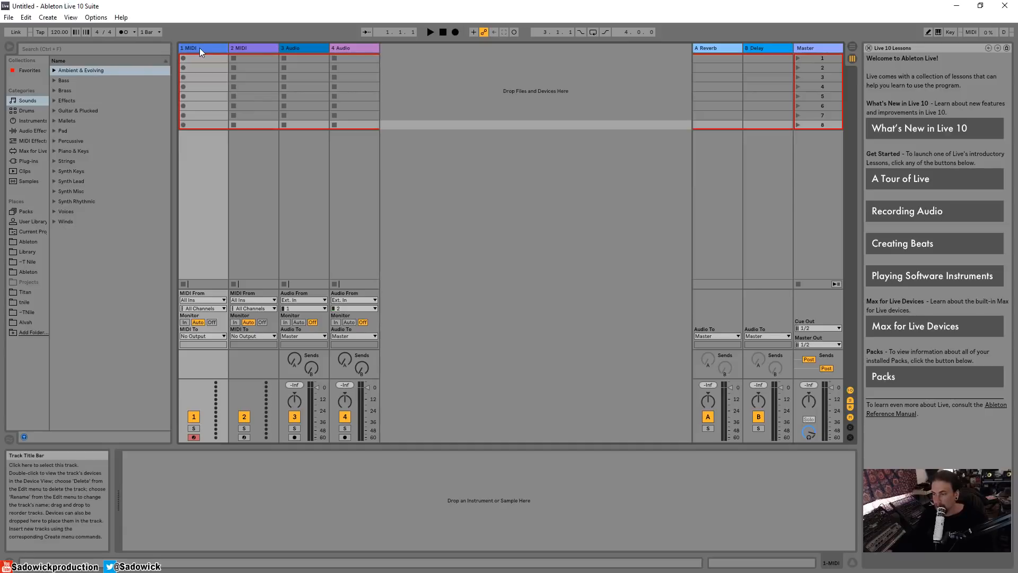
pyautogui.click(249, 46)
pyautogui.click(312, 47)
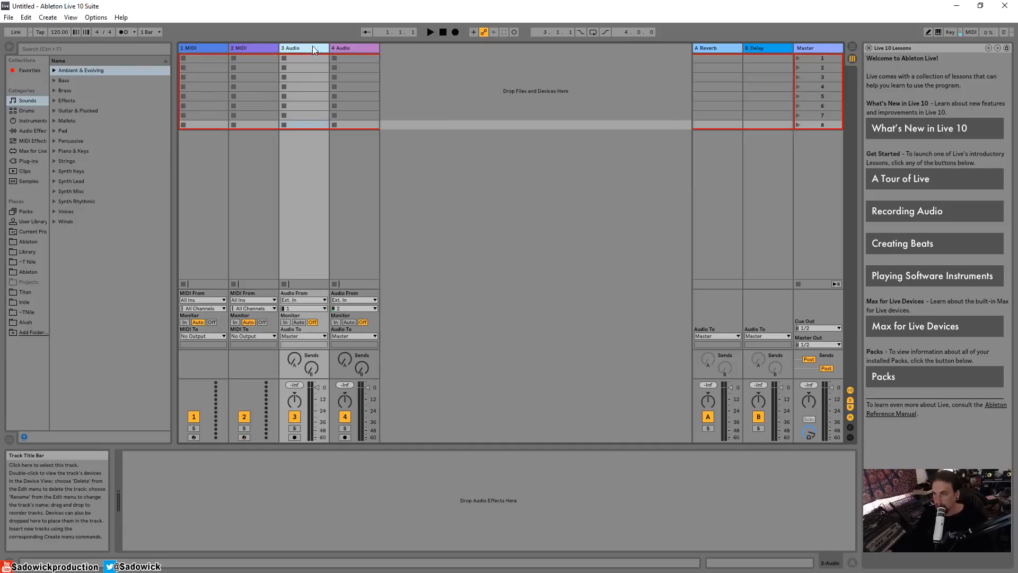
pyautogui.click(191, 47)
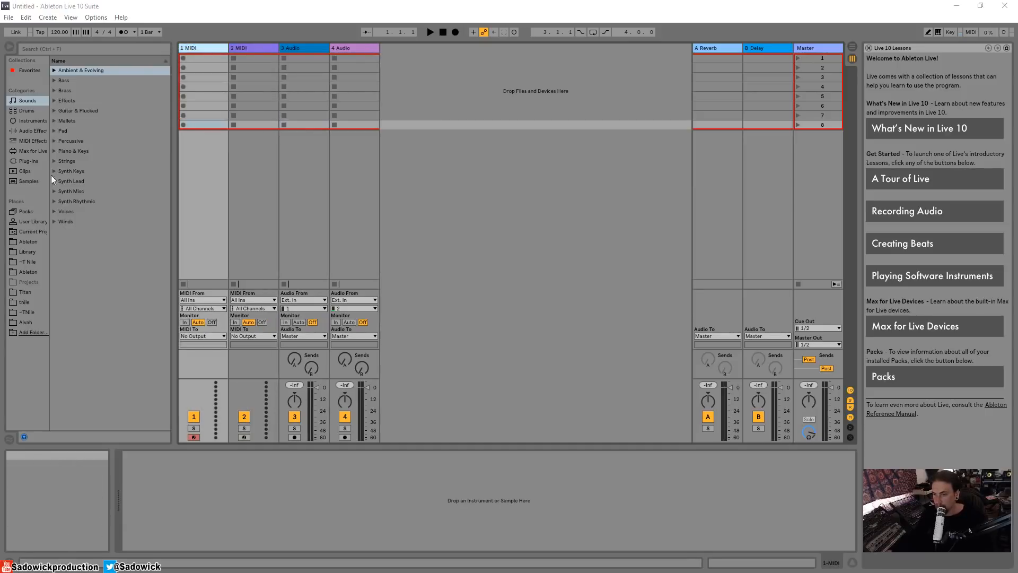
pyautogui.moveTo(177, 40)
pyautogui.mouseDown()
pyautogui.moveTo(219, 43)
pyautogui.moveTo(225, 479)
pyautogui.mouseUp()
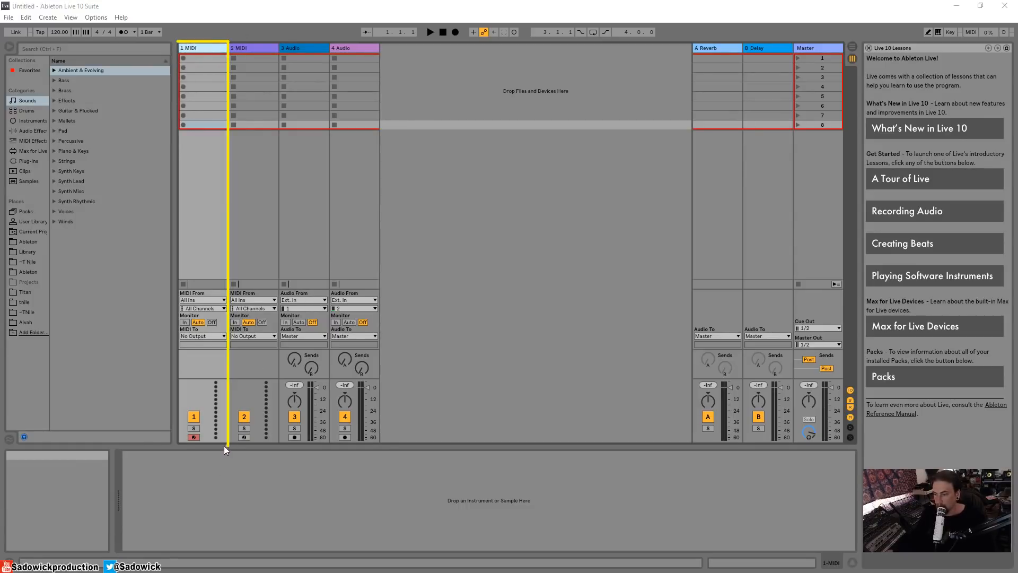
pyautogui.moveTo(180, 443); pyautogui.dragTo(172, 45)
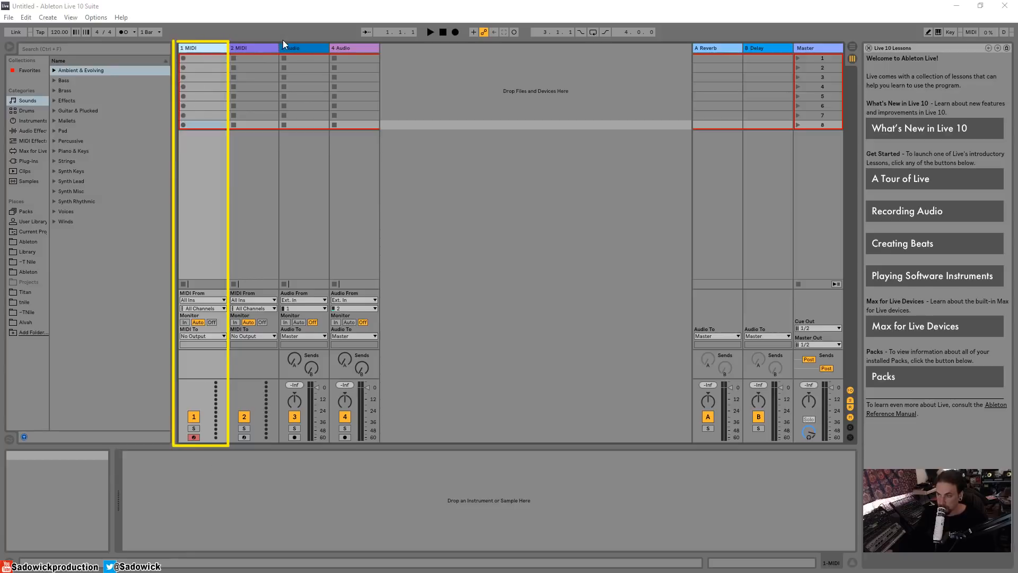
pyautogui.moveTo(279, 43)
pyautogui.mouseDown()
pyautogui.moveTo(330, 40)
pyautogui.moveTo(335, 442)
pyautogui.moveTo(274, 379)
pyautogui.moveTo(277, 87)
pyautogui.mouseUp()
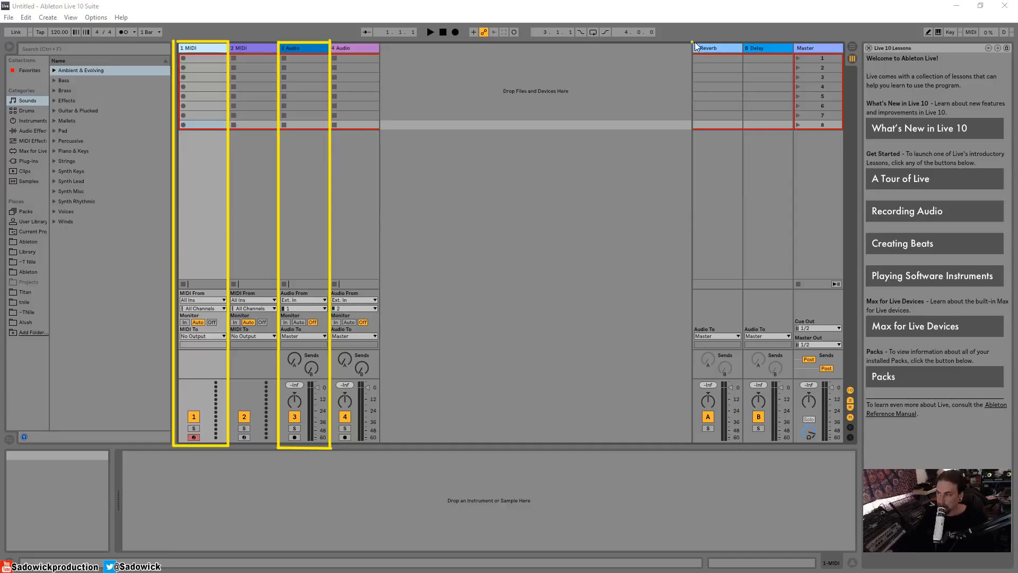
pyautogui.moveTo(742, 43)
pyautogui.mouseDown()
pyautogui.moveTo(757, 273)
pyautogui.moveTo(746, 432)
pyautogui.moveTo(688, 347)
pyautogui.moveTo(688, 62)
pyautogui.mouseUp()
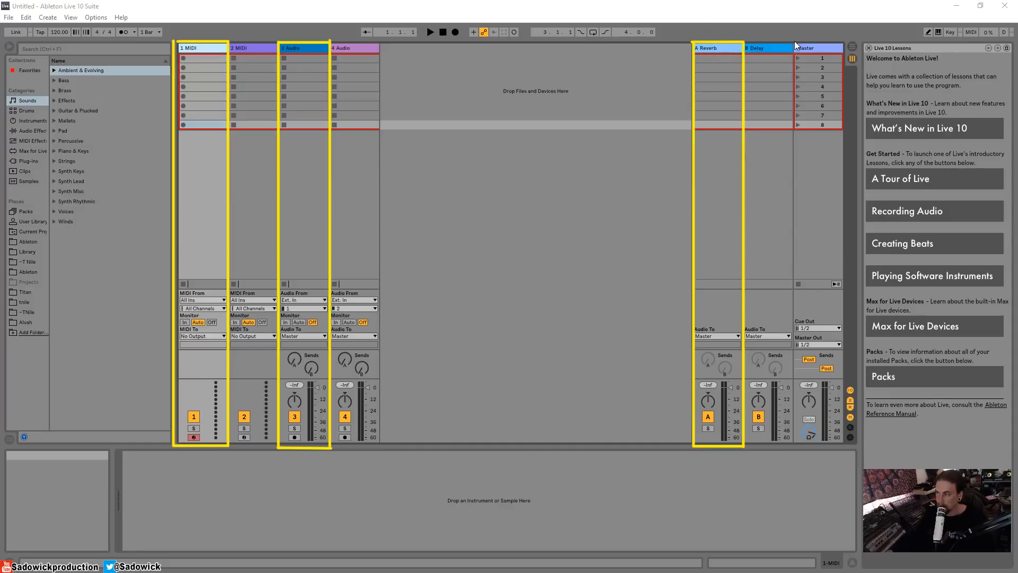
pyautogui.moveTo(795, 41)
pyautogui.mouseDown()
pyautogui.moveTo(801, 438)
pyautogui.moveTo(845, 135)
pyautogui.mouseUp()
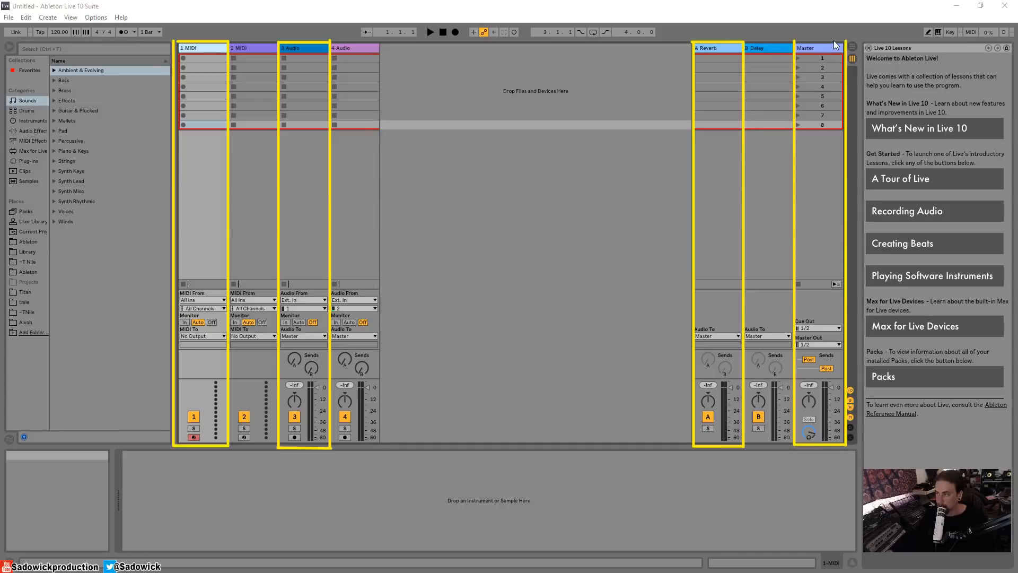
pyautogui.moveTo(845, 40); pyautogui.dragTo(796, 40)
pyautogui.press('Escape')
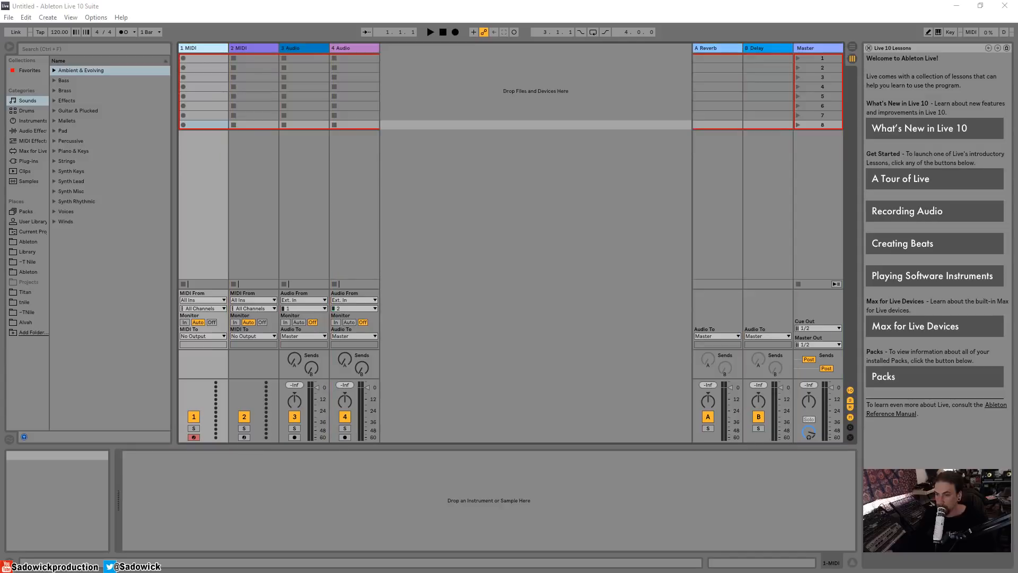
pyautogui.click(469, 96)
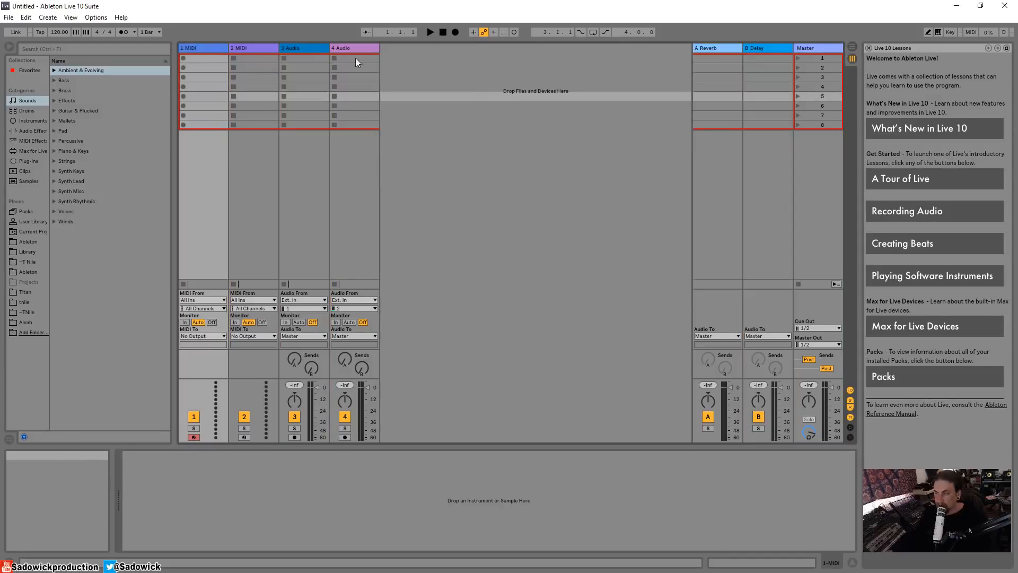
pyautogui.click(424, 61)
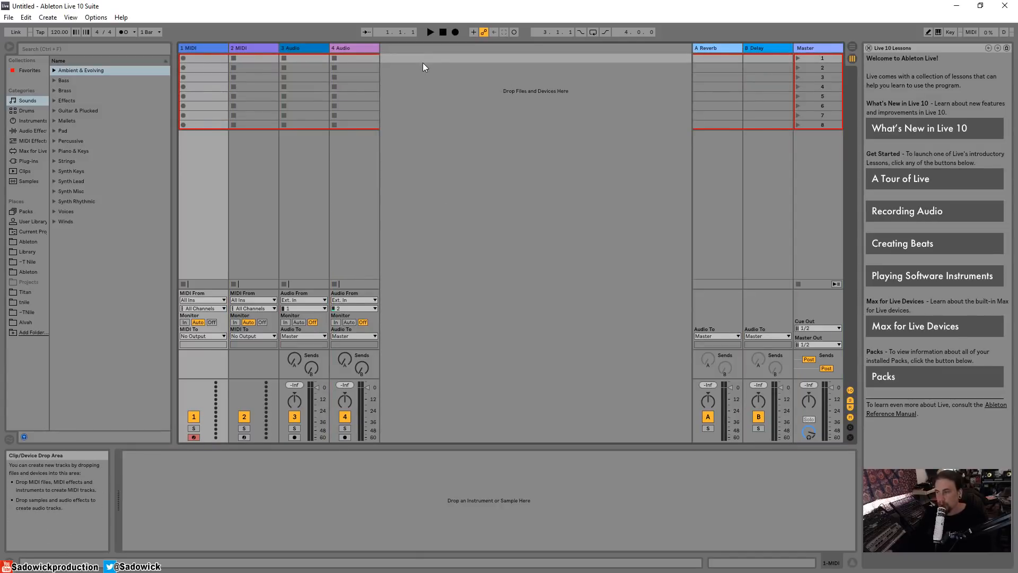
# Compare how the tracks and the Master are laid out in Arrangement View and Session View.
pyautogui.press('Tab')
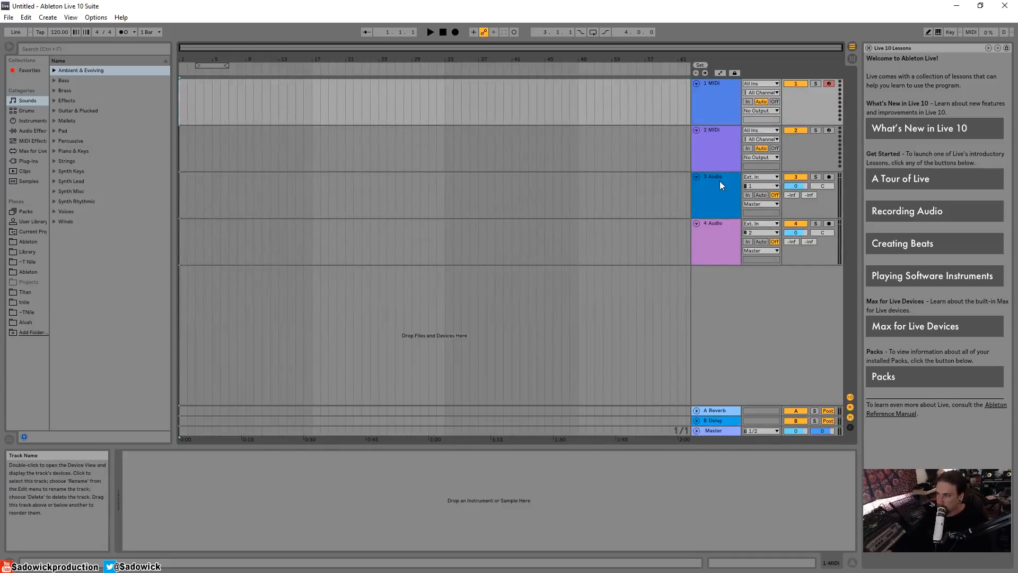
pyautogui.press('Tab')
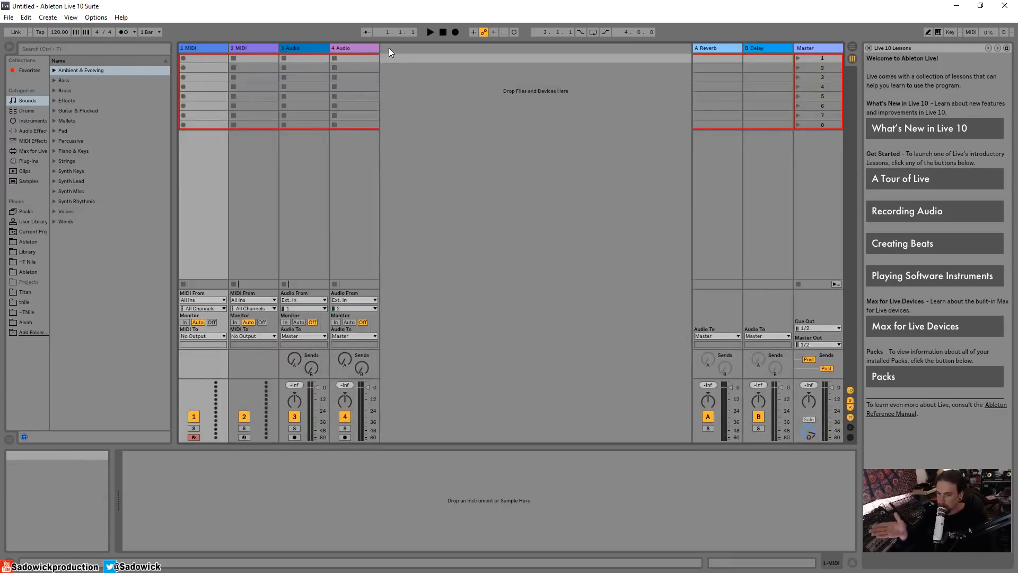
pyautogui.press('Tab')
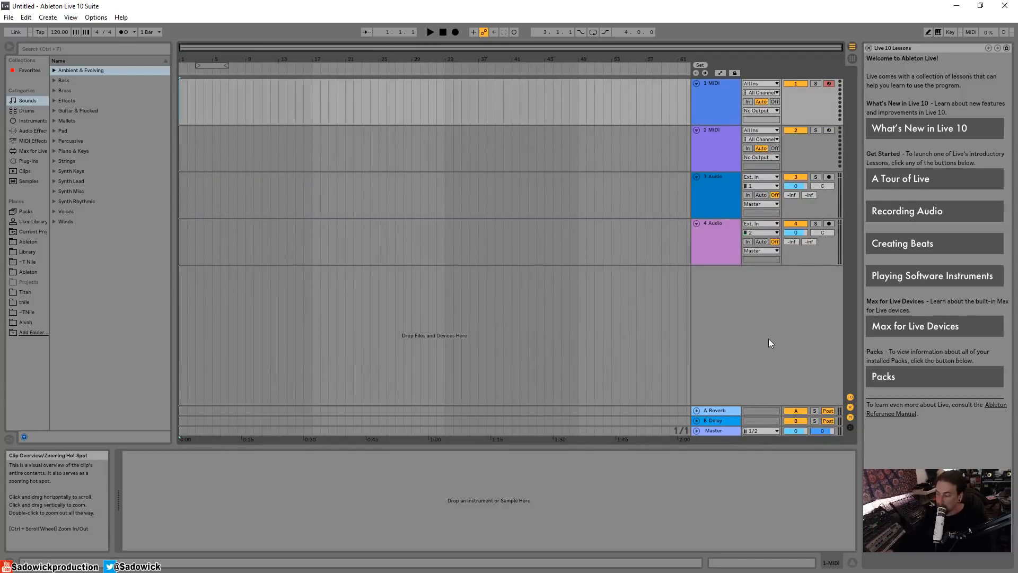
pyautogui.click(726, 433)
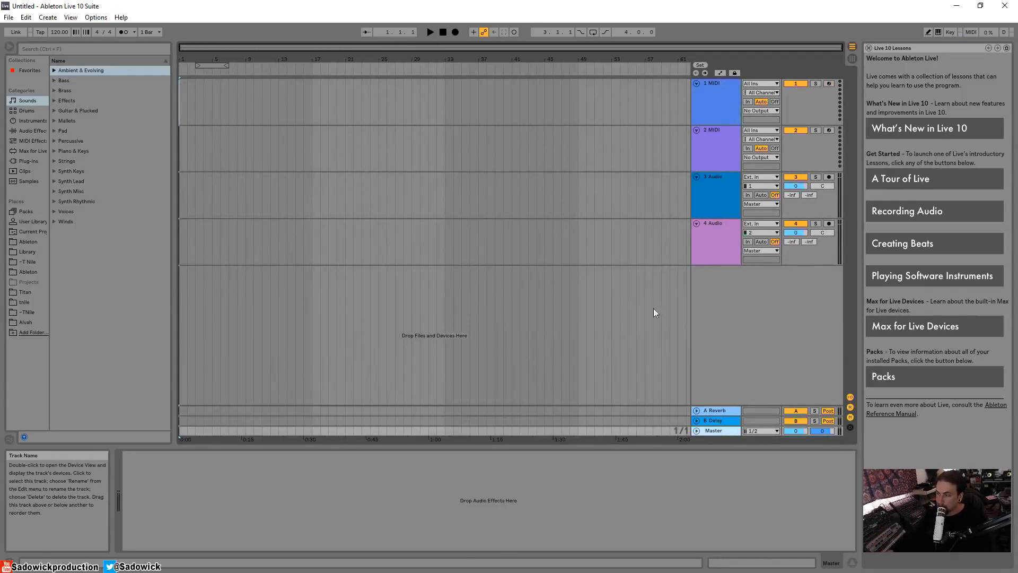
pyautogui.press('Tab')
# Delete both MIDI tracks from the set in Session View.
pyautogui.click(191, 48)
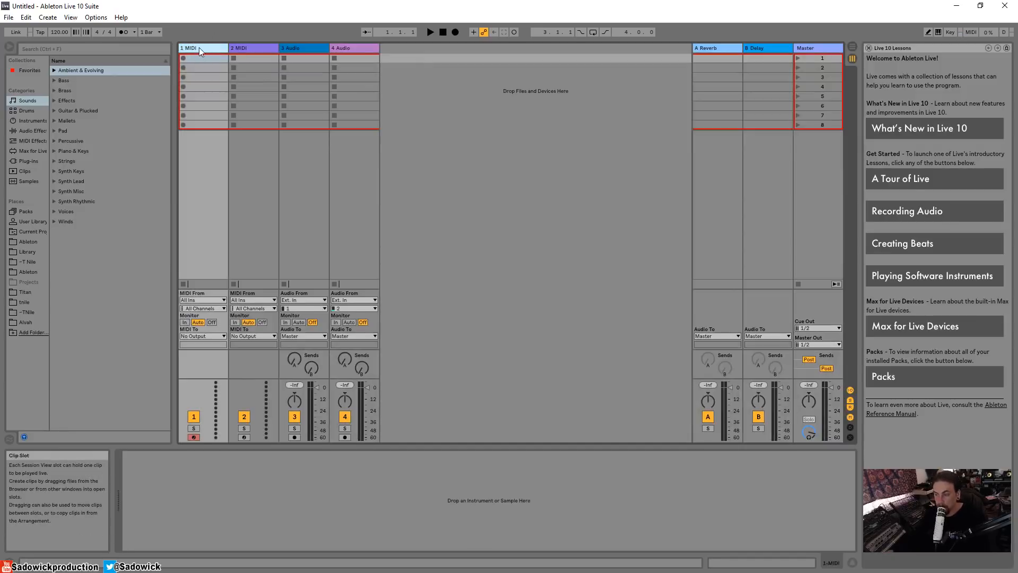
pyautogui.press('Delete')
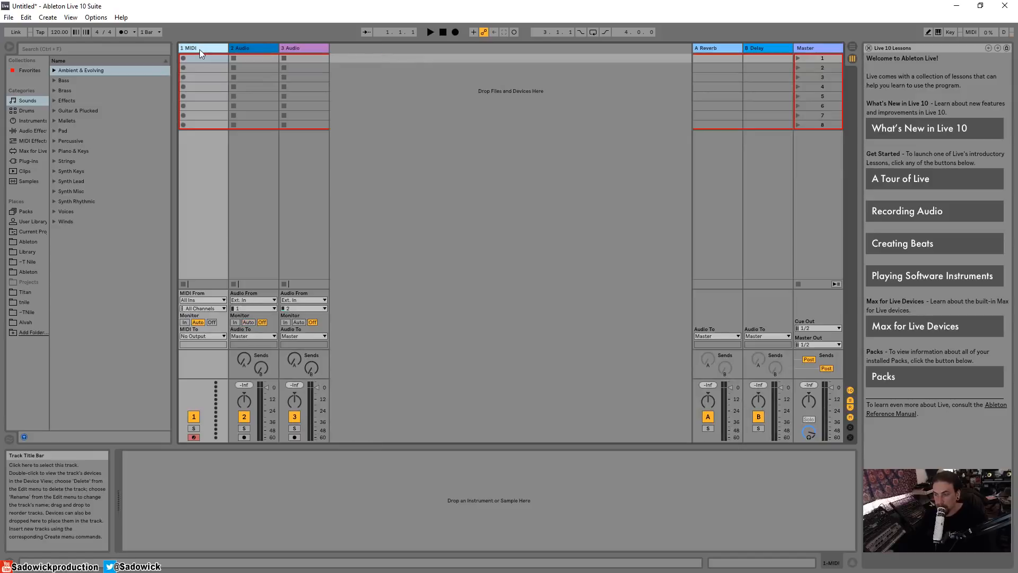
pyautogui.rightClick(200, 49)
pyautogui.click(215, 73)
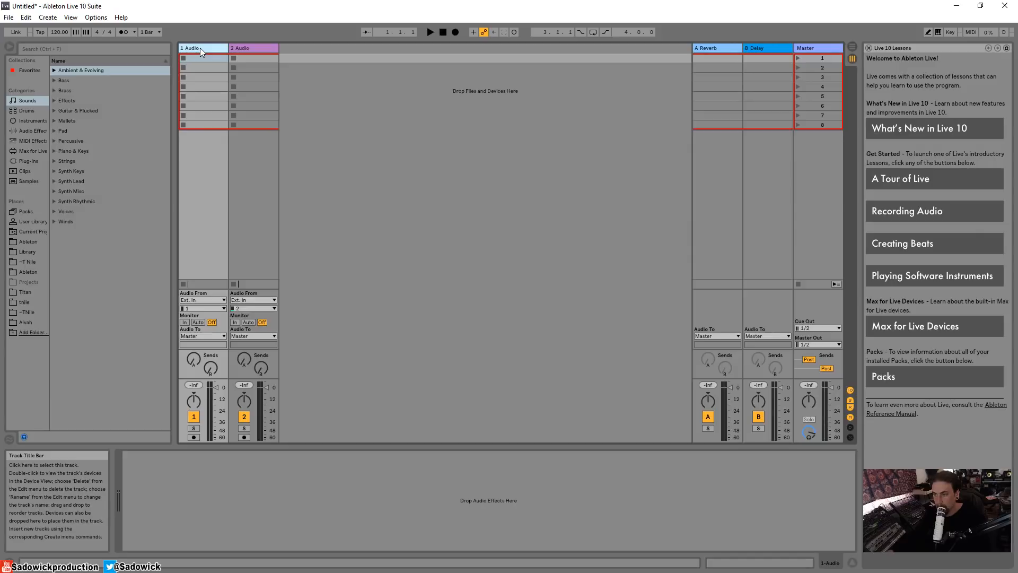
# Delete the first of the two audio tracks.
pyautogui.press('Delete')
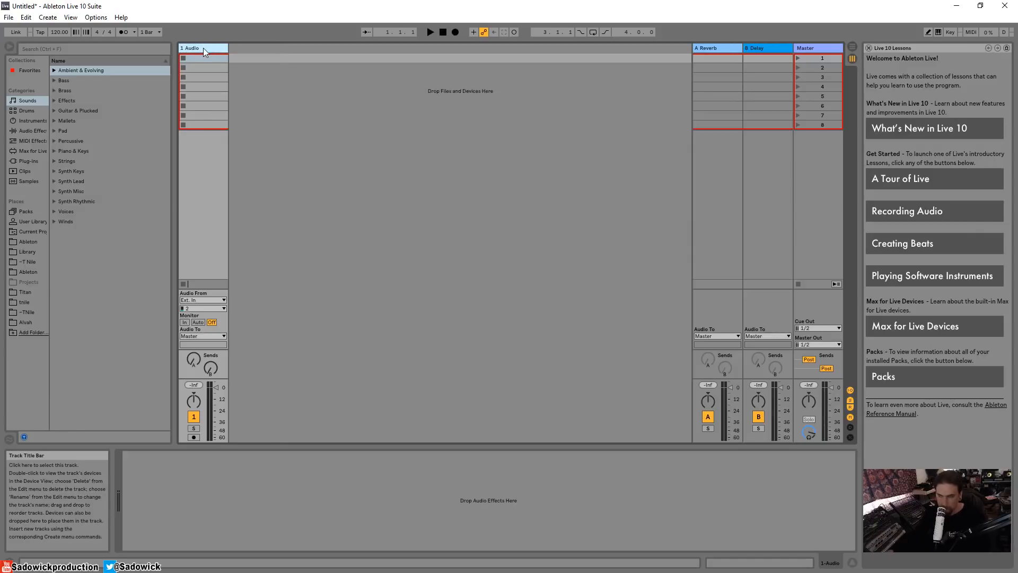
pyautogui.hotkey('ctrl', 'z')
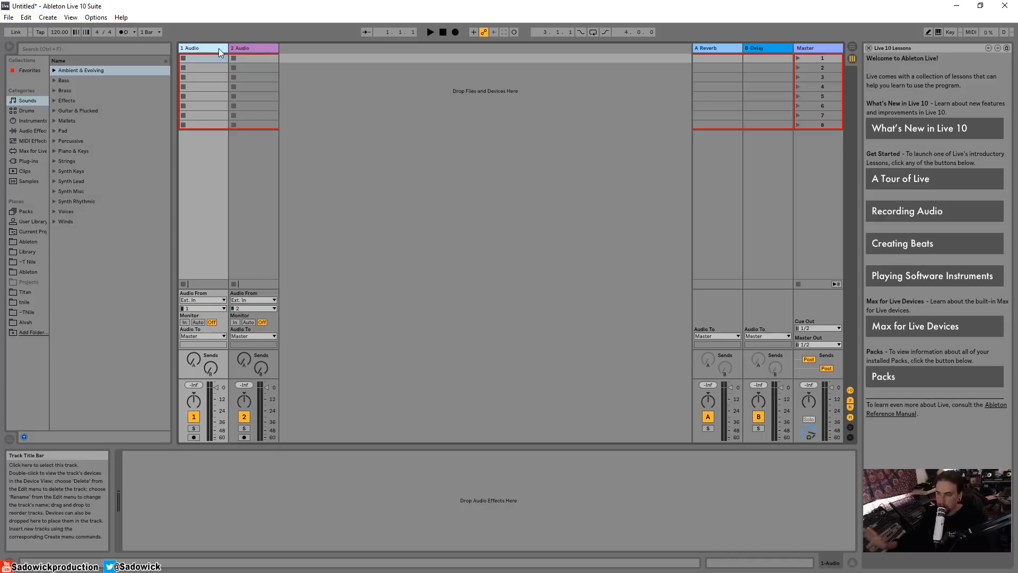
pyautogui.click(233, 47)
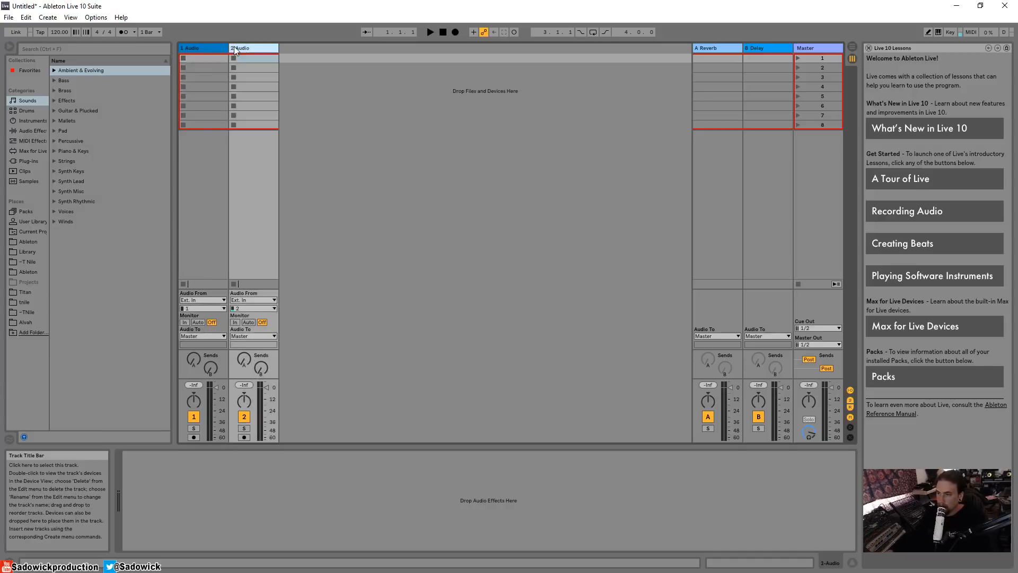
pyautogui.click(203, 48)
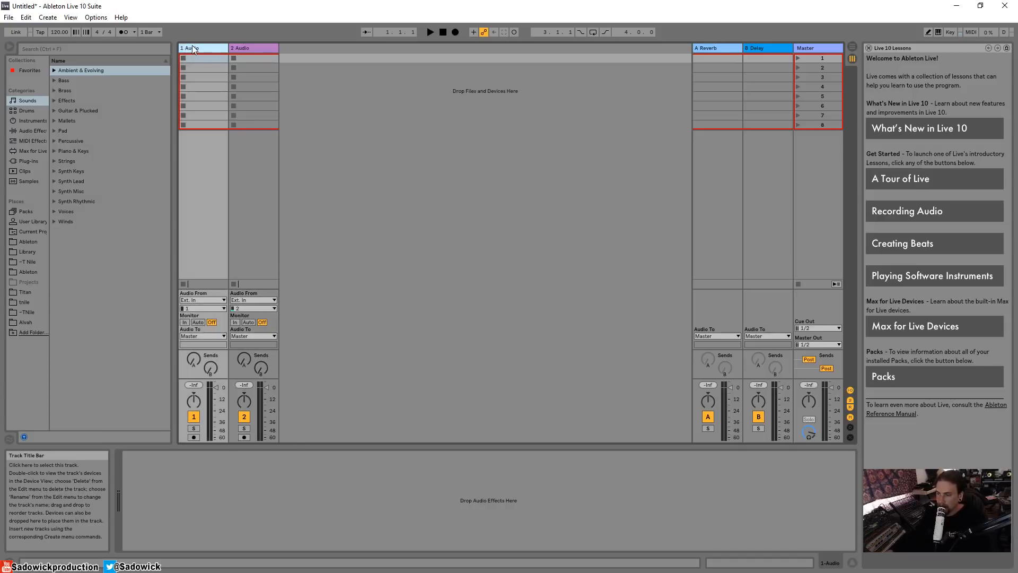
pyautogui.press('Delete')
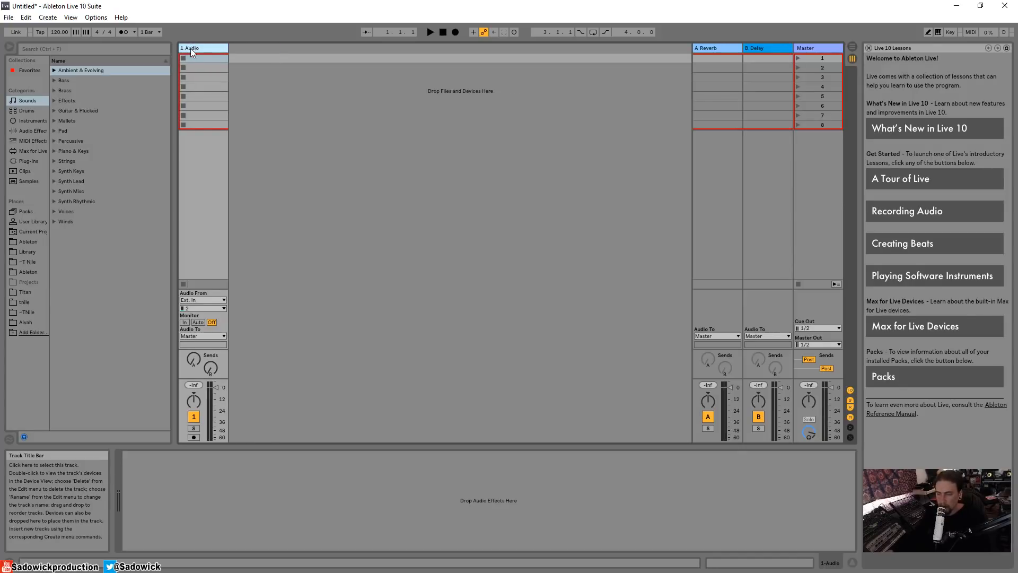
pyautogui.rightClick(193, 47)
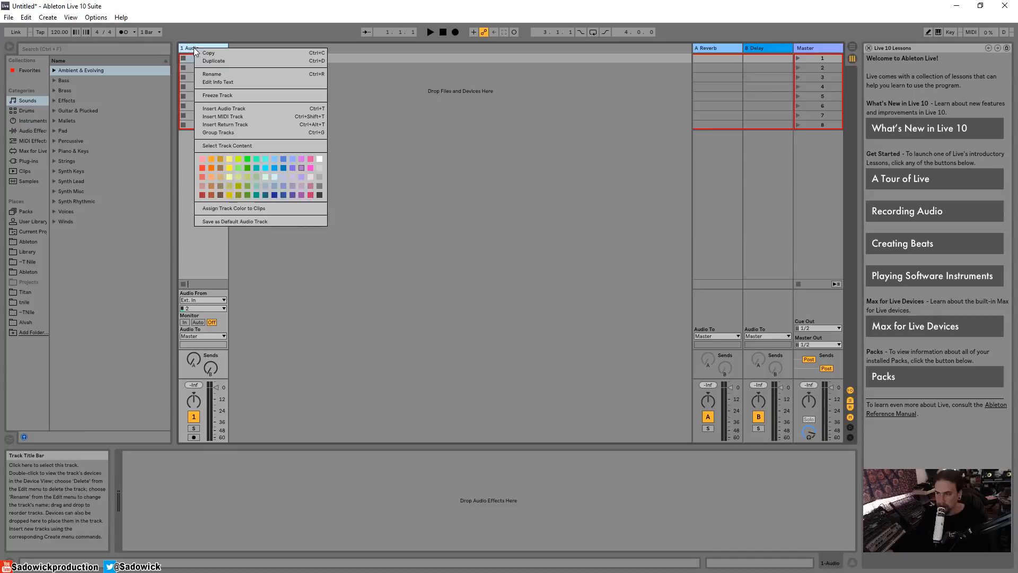
pyautogui.click(218, 75)
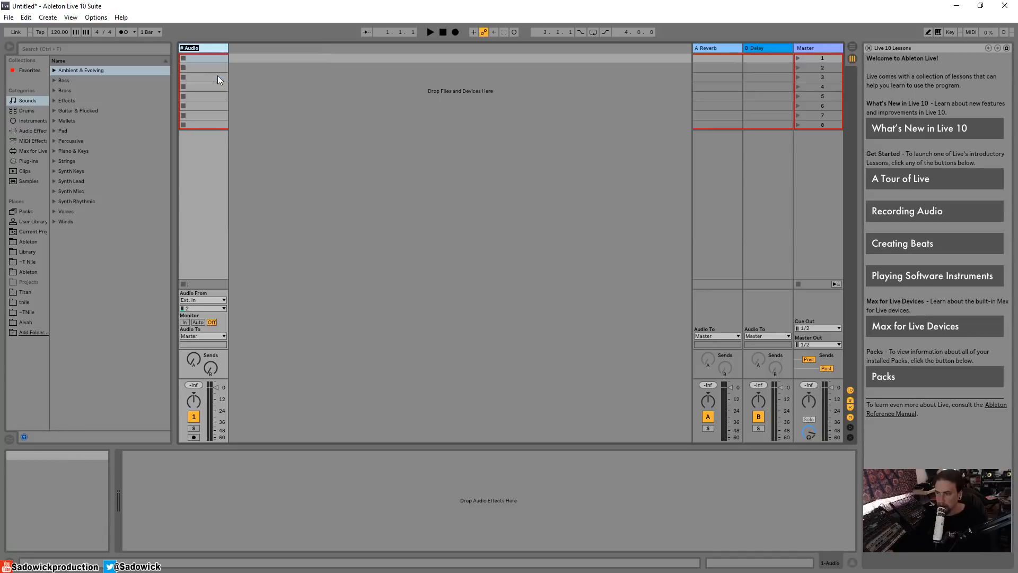
pyautogui.click(322, 66)
pyautogui.rightClick(198, 49)
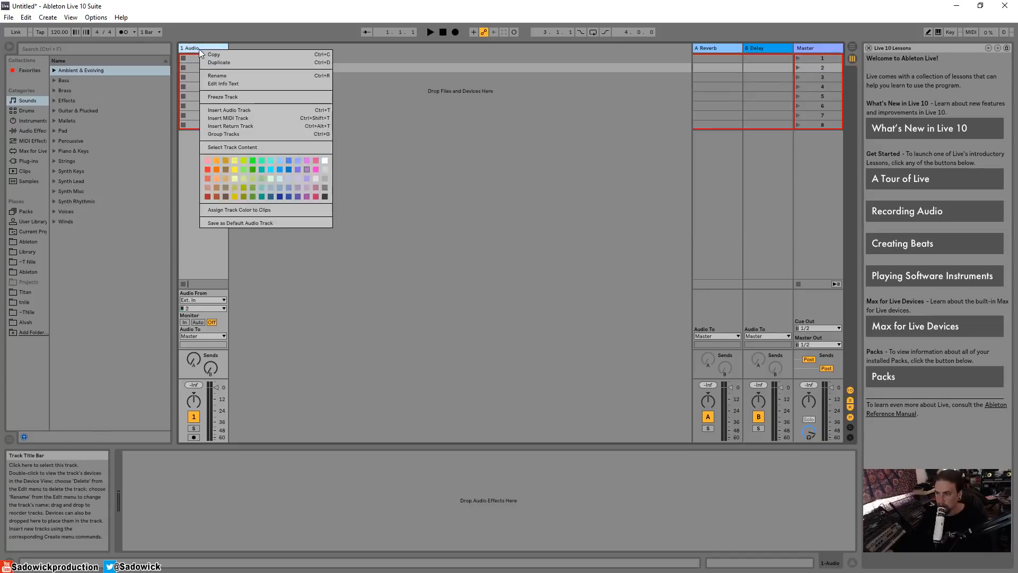
pyautogui.click(225, 78)
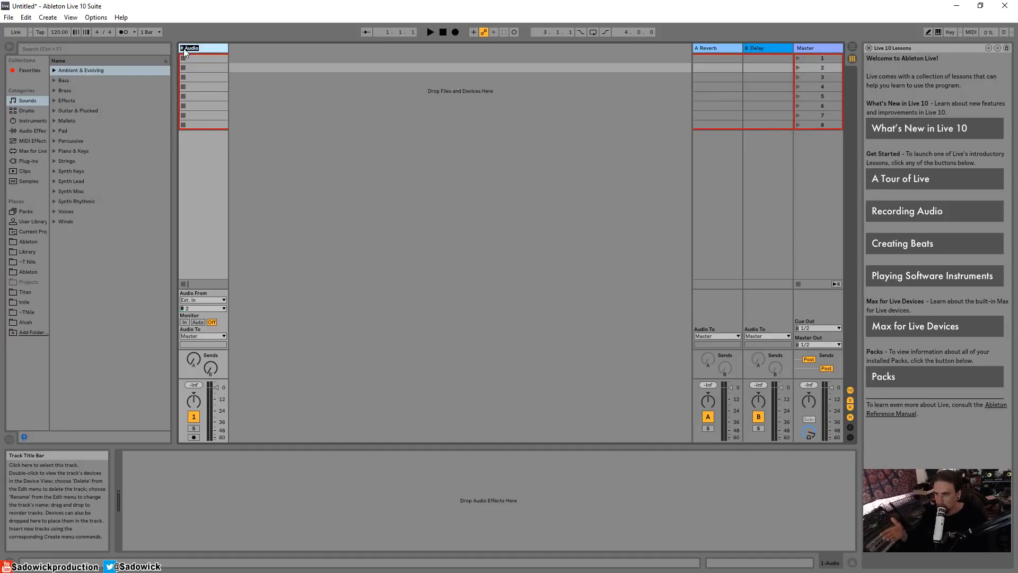
pyautogui.press('Return')
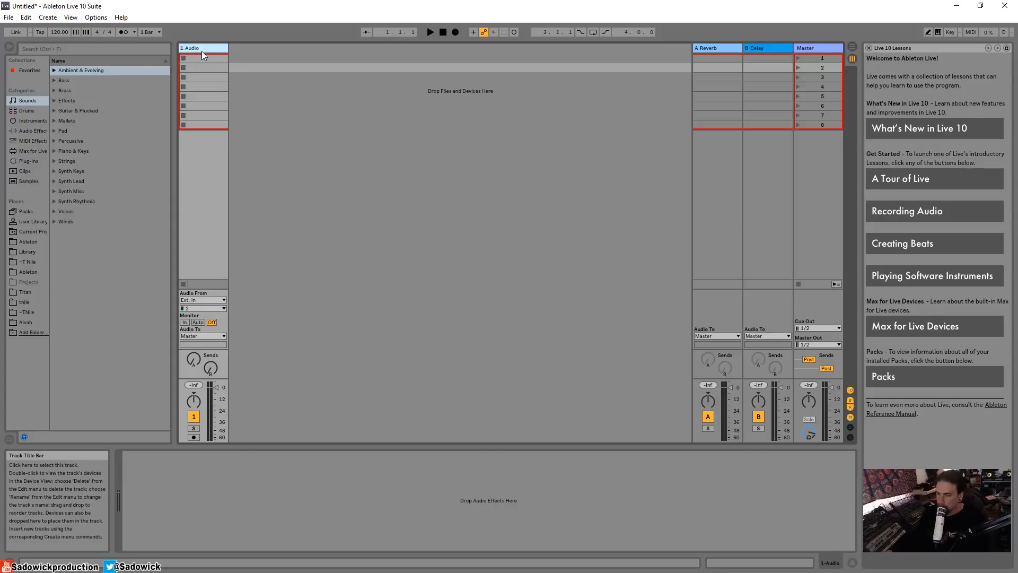
# Delete the A Reverb and B Delay return tracks.
pyautogui.click(712, 47)
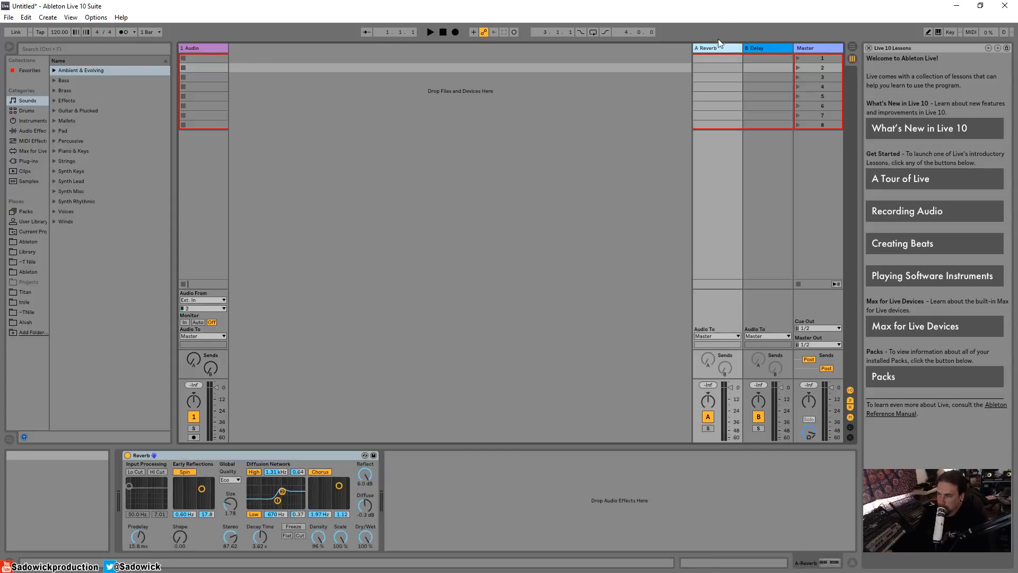
pyautogui.press('Delete')
pyautogui.press('Delete')
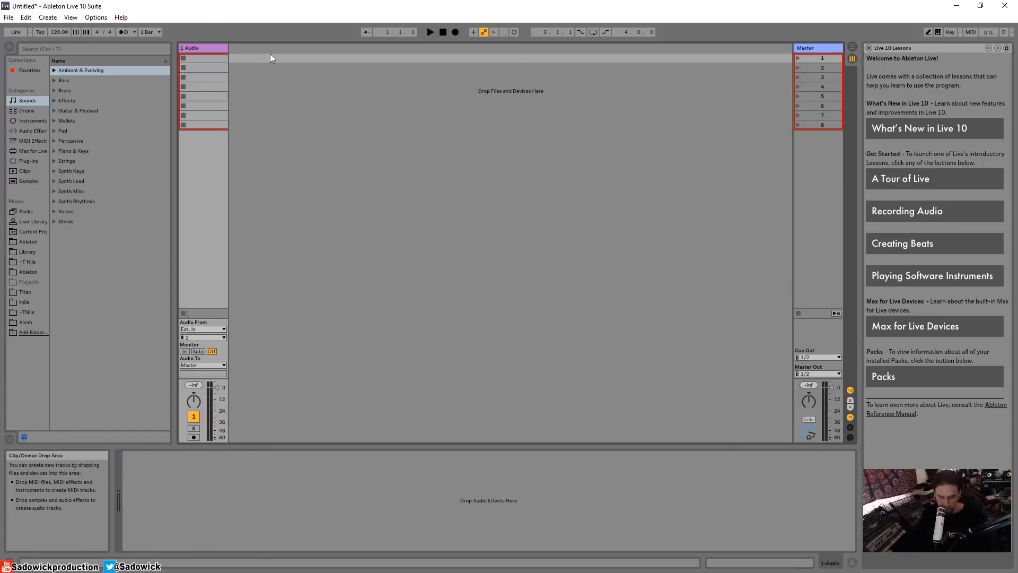
# Switch the set to Arrangement View, comparing it with Session View.
pyautogui.press('Tab')
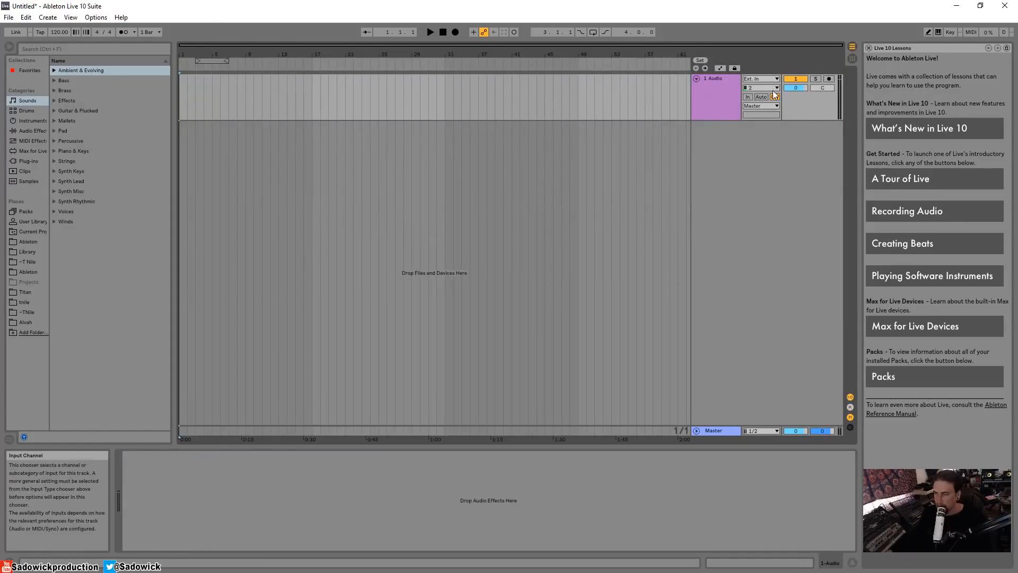
pyautogui.press('Tab')
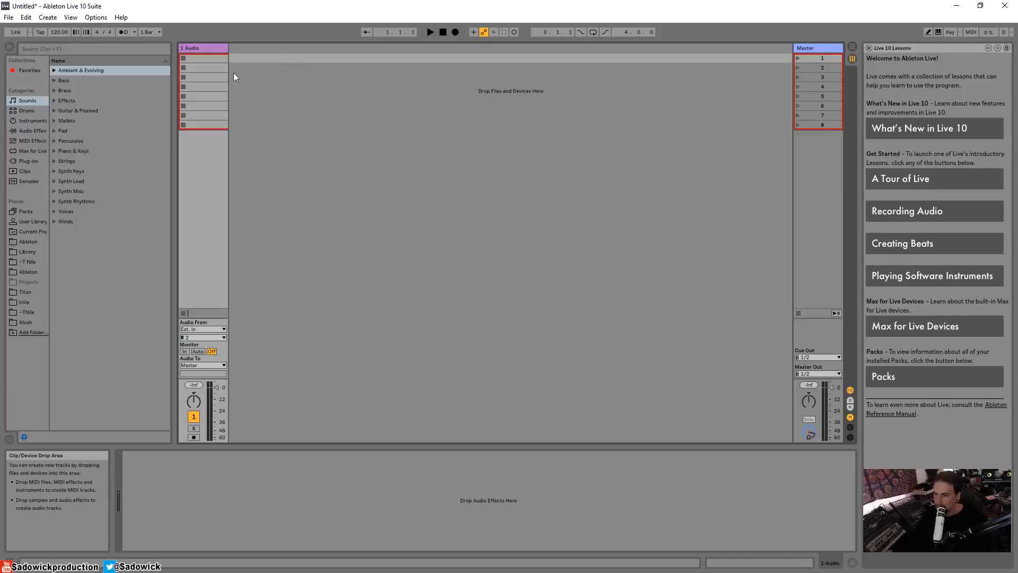
pyautogui.press('Tab')
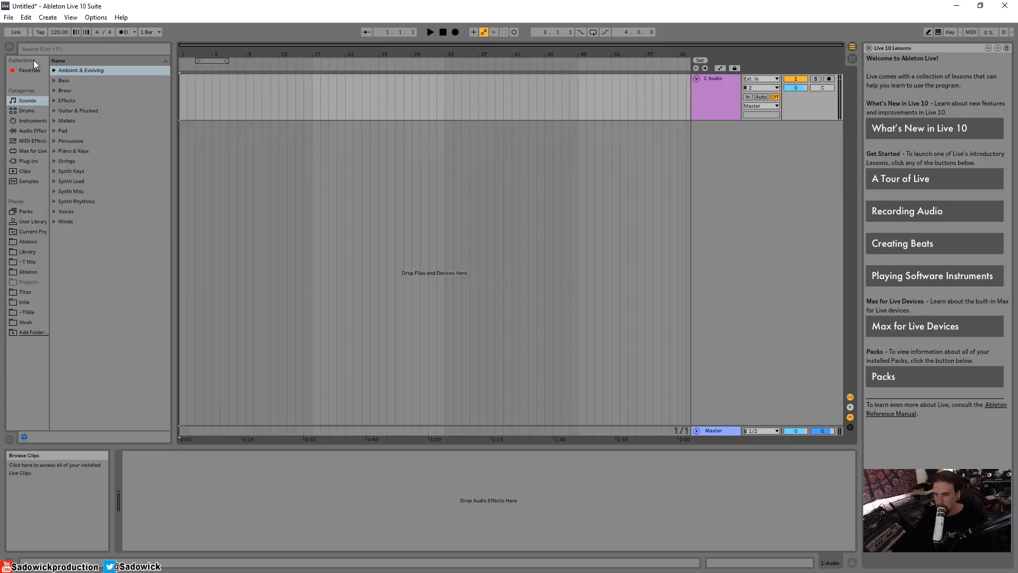
# Search the Samples category of the browser for "bpm".
pyautogui.click(28, 181)
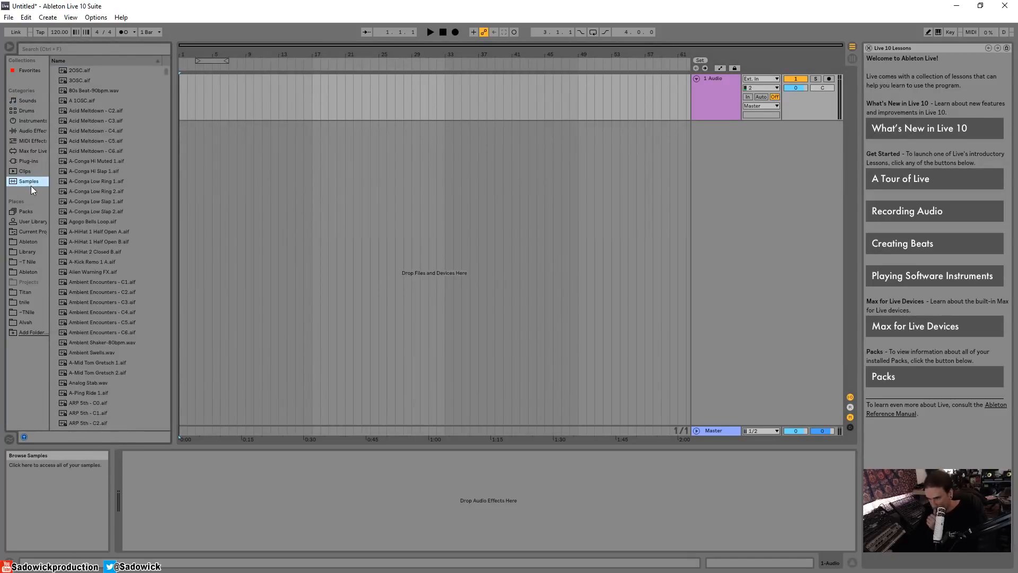
pyautogui.click(81, 49)
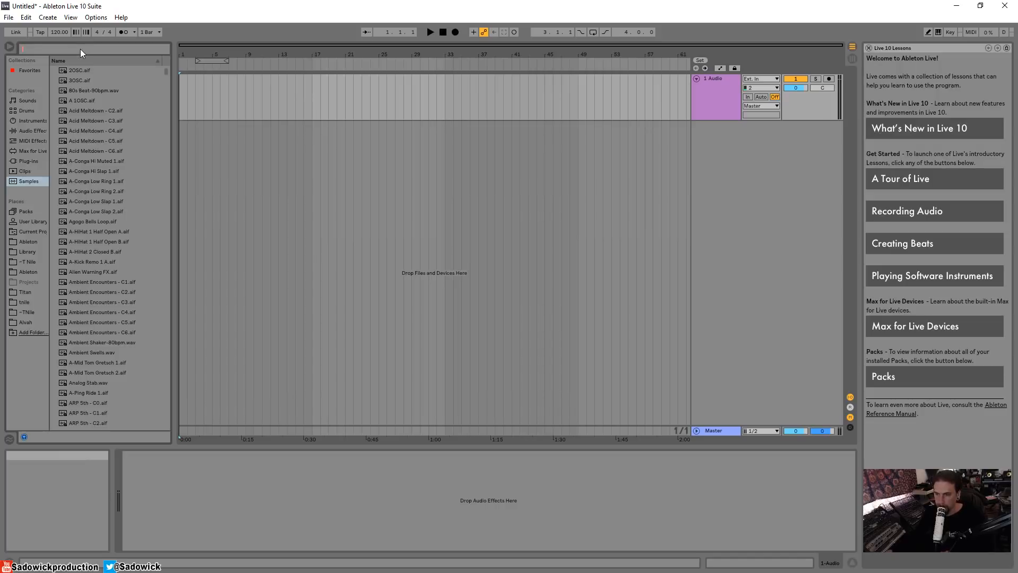
pyautogui.click(27, 181)
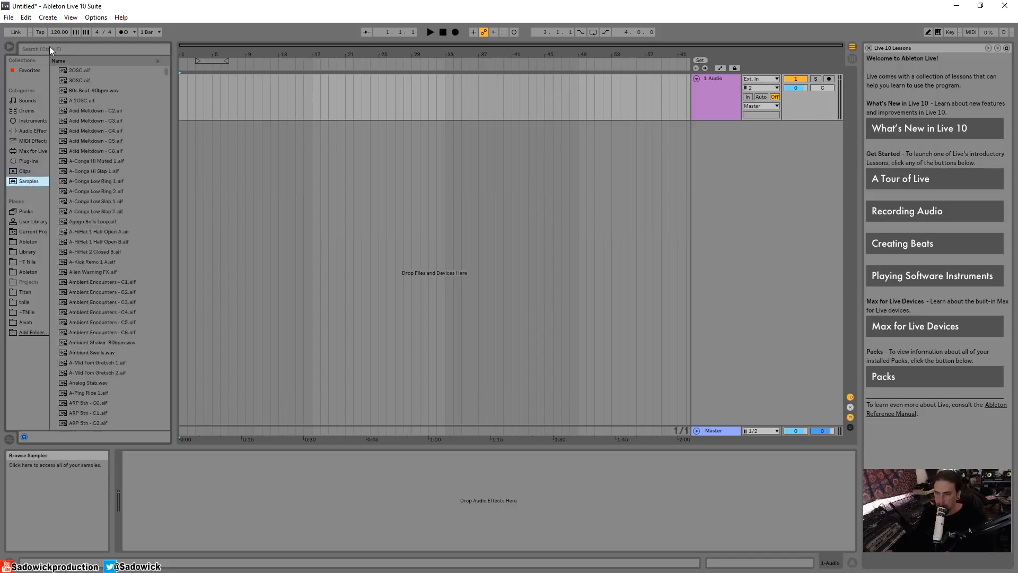
pyautogui.click(32, 49)
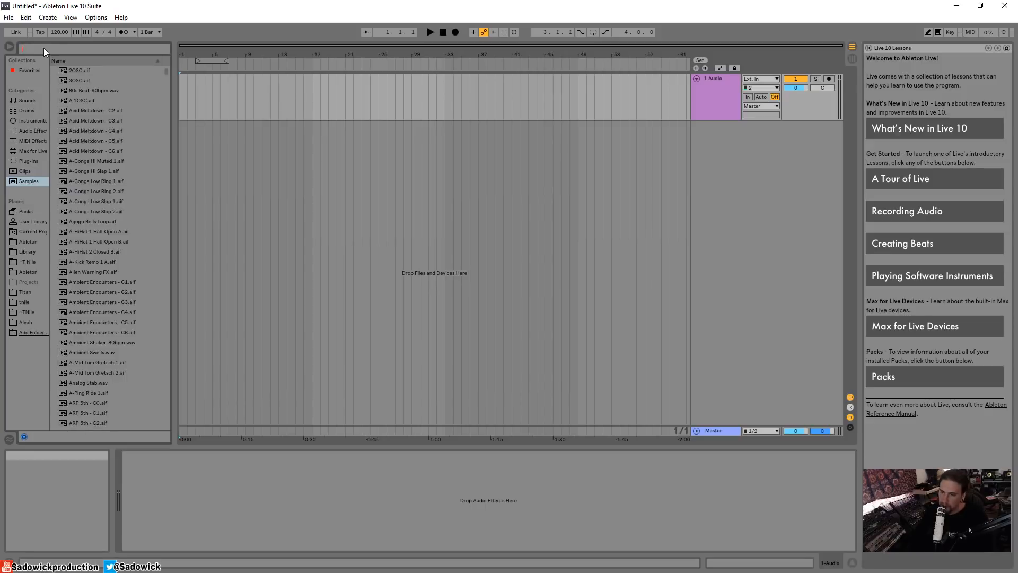
pyautogui.write('bpm')
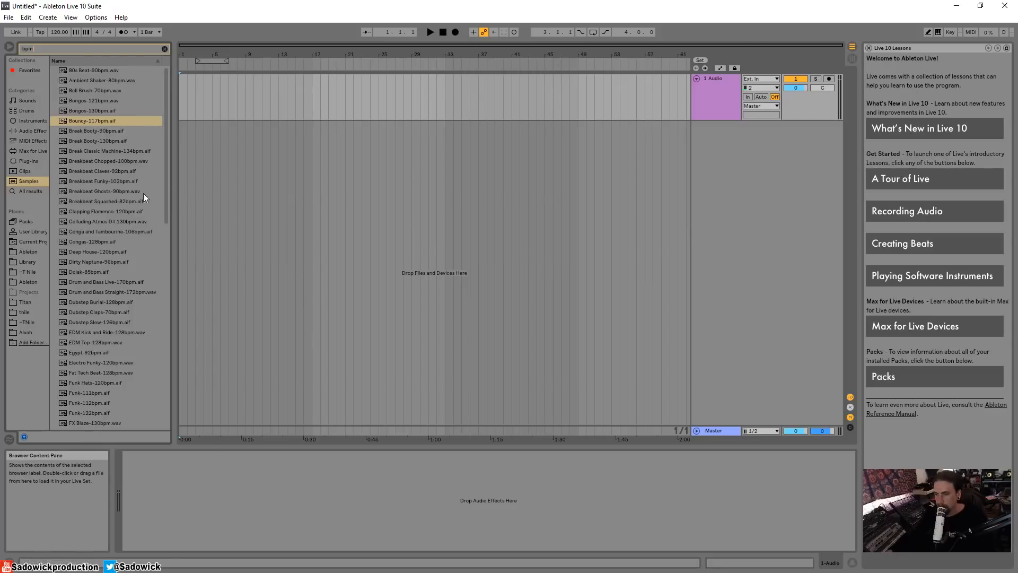
# Preview the Dubstep Burial-128bpm.aif and Dubstep Claps-70bpm.aif loops in the sample list, stopping each preview.
pyautogui.scroll(-3, 112, 218)
pyautogui.scroll(3, 116, 222)
pyautogui.scroll(-2, 115, 239)
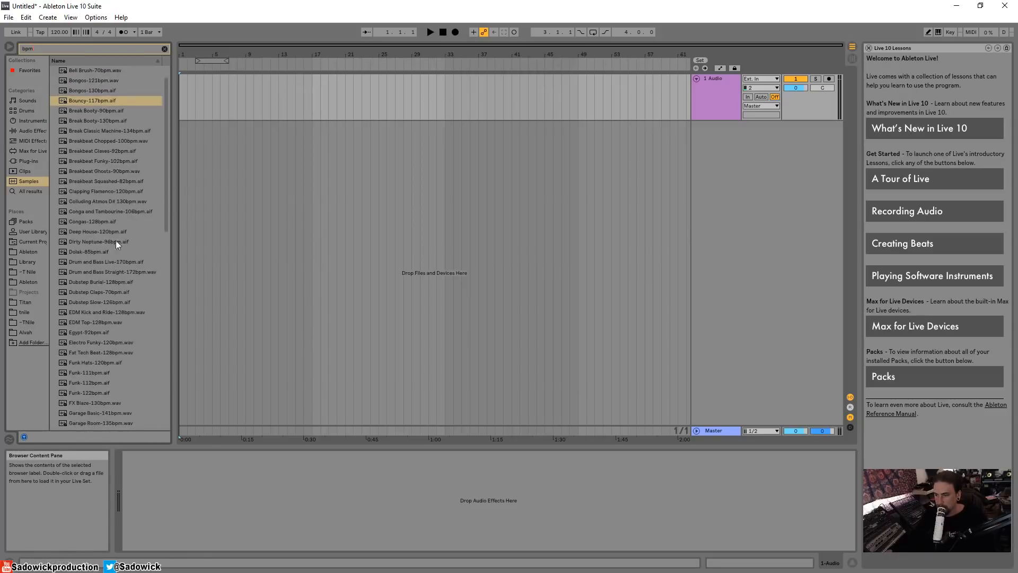
pyautogui.click(106, 282)
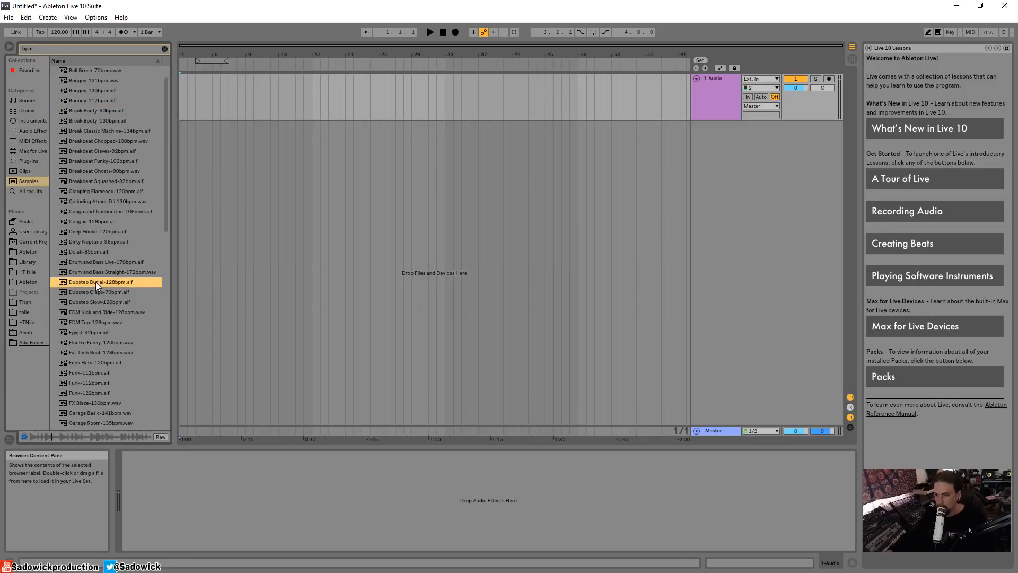
pyautogui.click(195, 262)
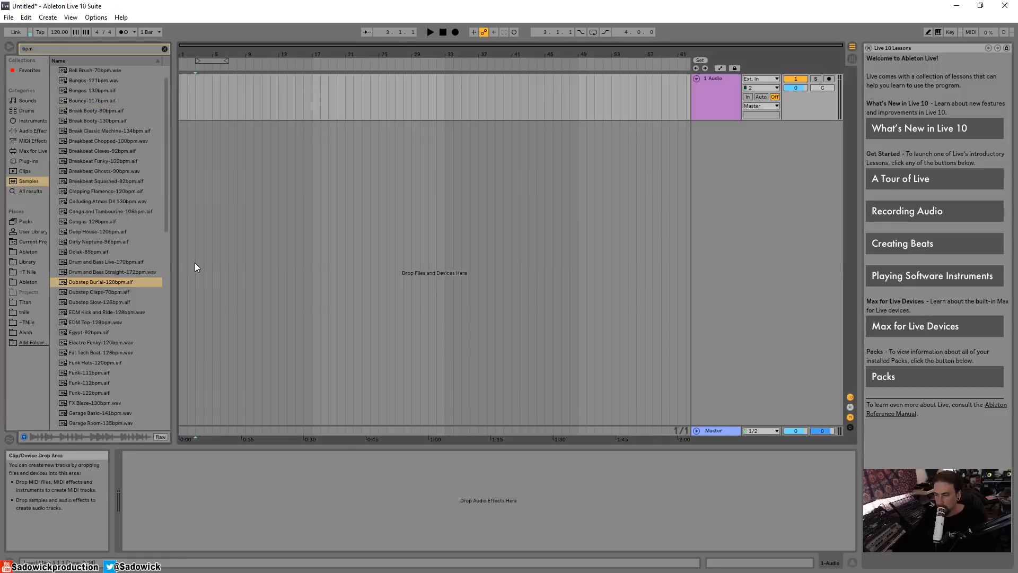
pyautogui.click(98, 293)
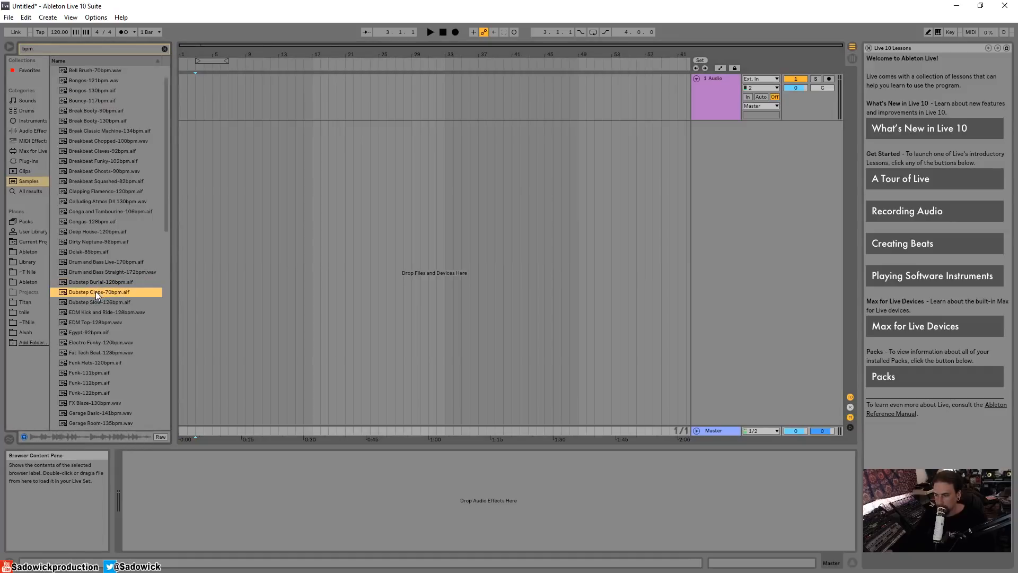
pyautogui.click(196, 265)
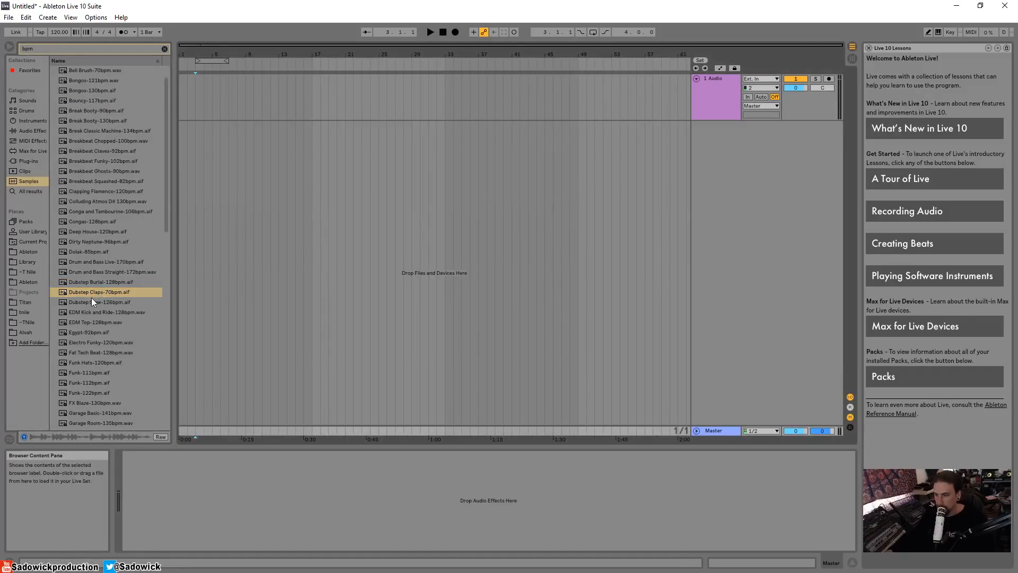
# Place the Dubstep Claps-70bpm.aif sample on the audio track at bar 17 and fit the clip to the timeline view.
pyautogui.moveTo(88, 296); pyautogui.dragTo(150, 265)
pyautogui.moveTo(108, 243); pyautogui.dragTo(313, 88)
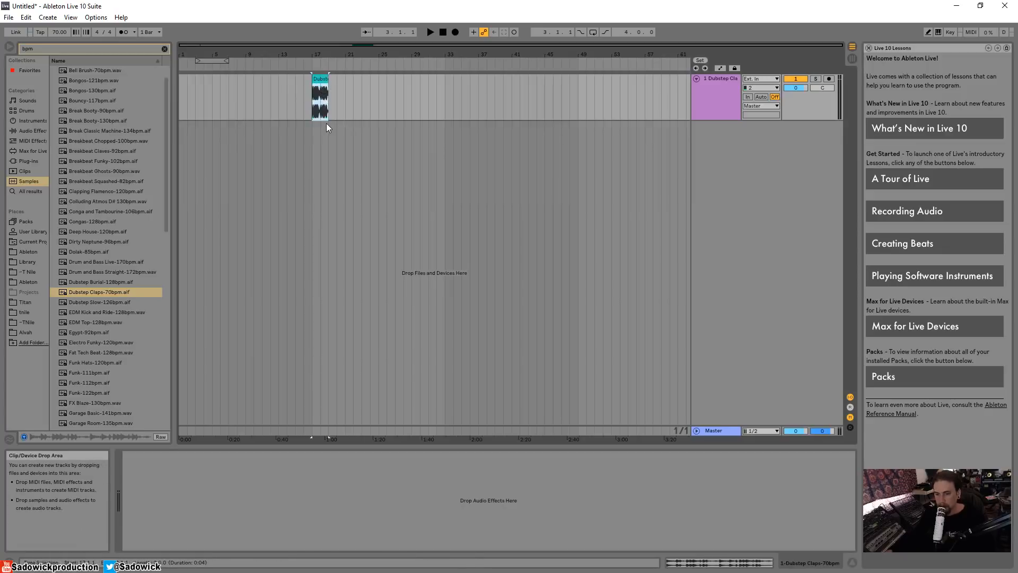
pyautogui.click(320, 53)
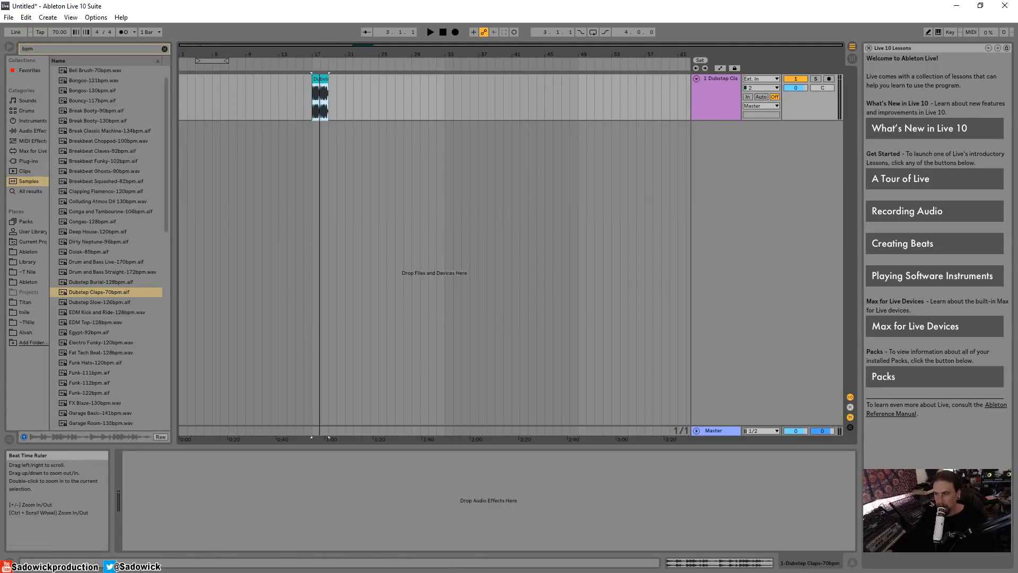
pyautogui.moveTo(320, 52); pyautogui.dragTo(411, 194)
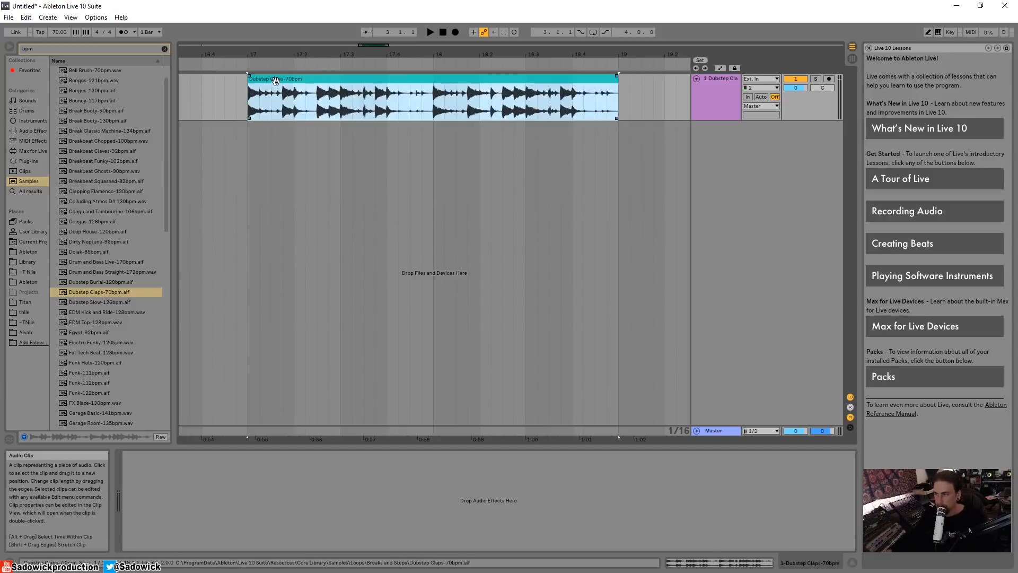
# Play the Dubstep Claps clip from its start, and play again from an insert marker one beat before the clip at 16.4.
pyautogui.click(429, 30)
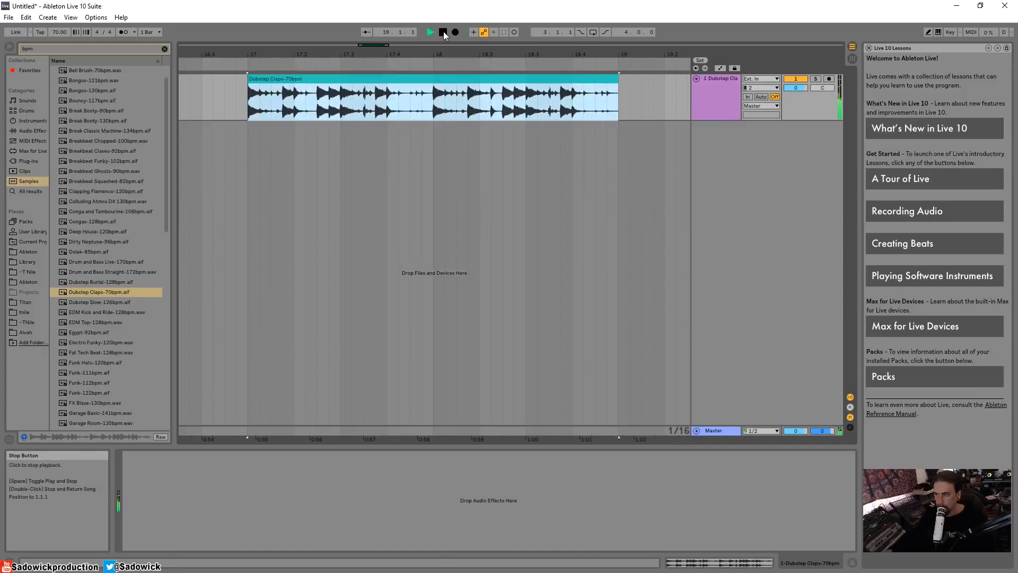
pyautogui.click(443, 32)
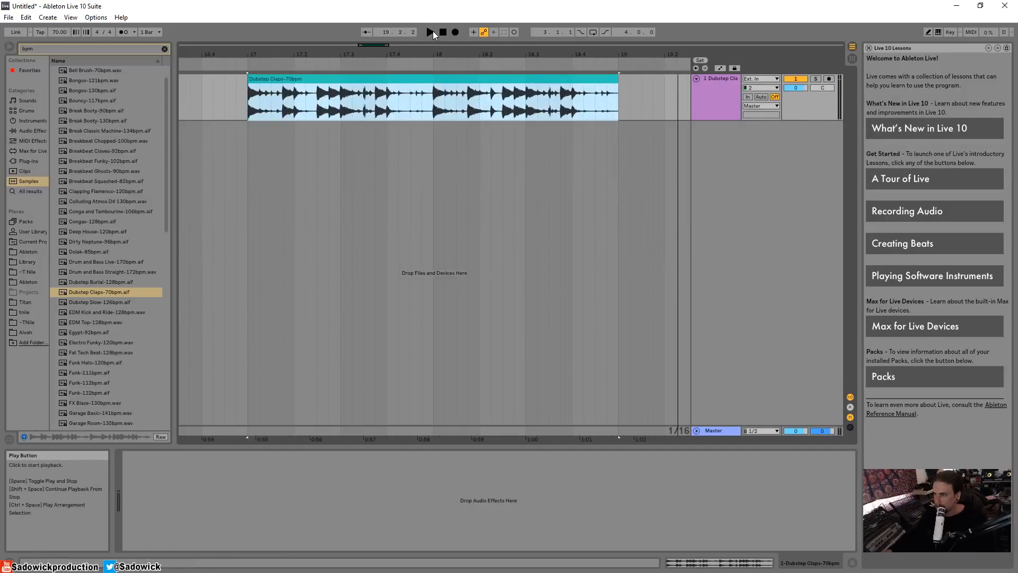
pyautogui.click(278, 138)
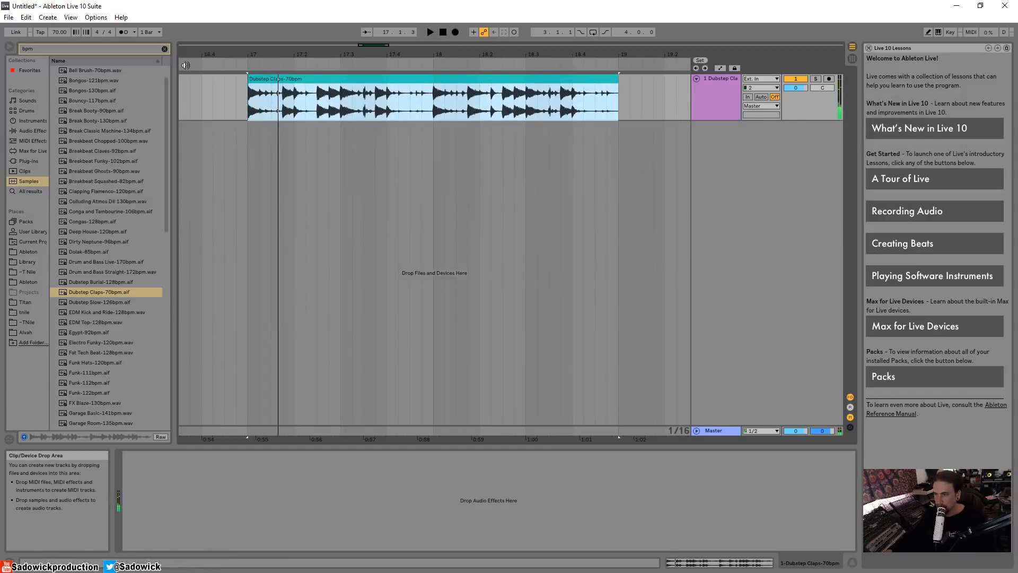
pyautogui.click(202, 87)
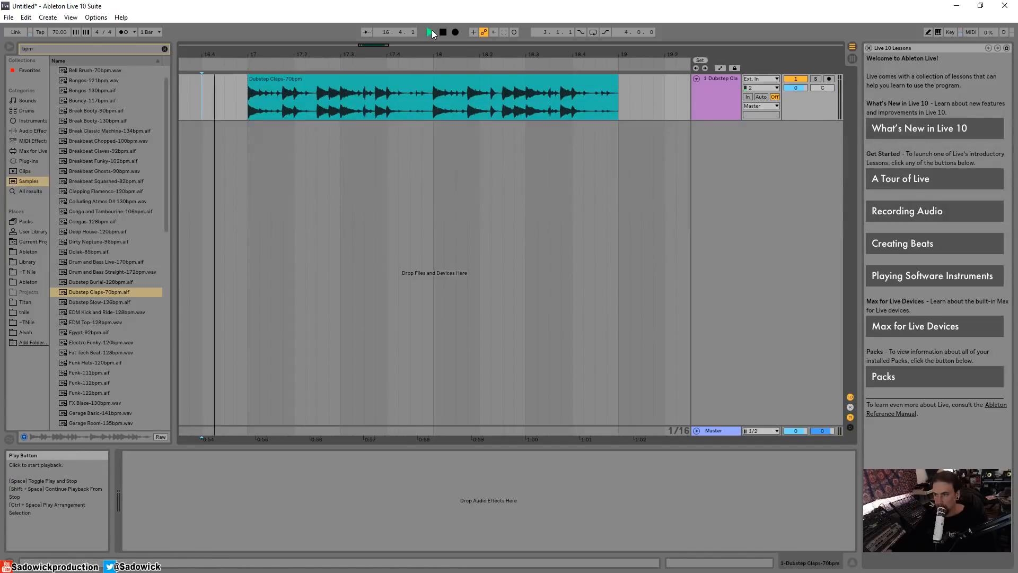
pyautogui.press('space')
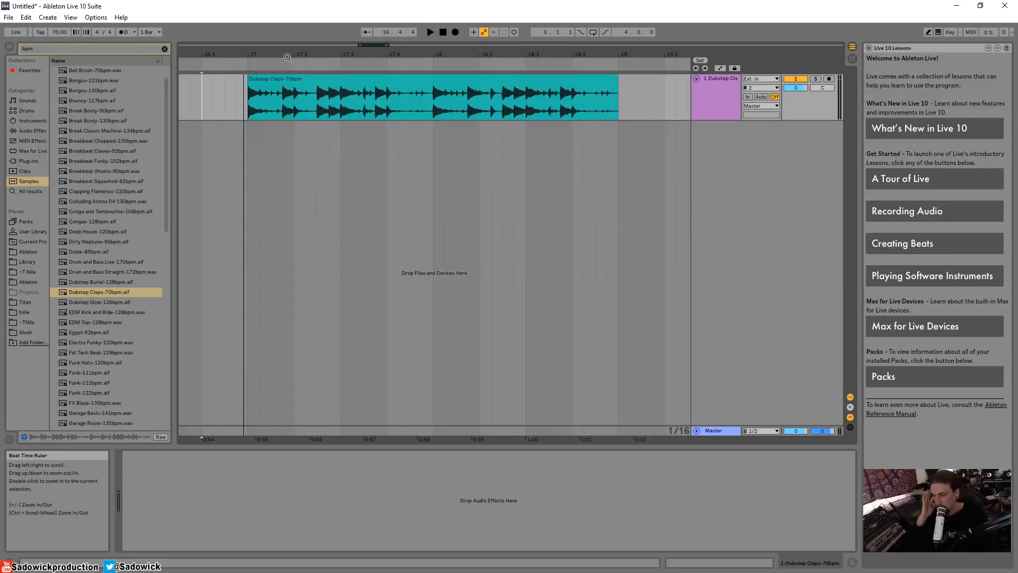
pyautogui.click(244, 95)
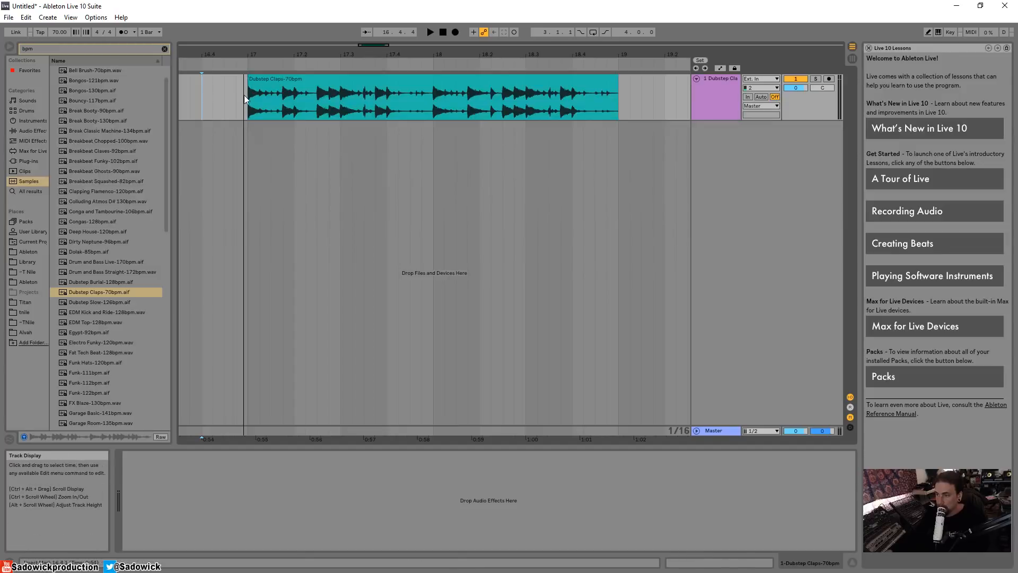
# Shorten the Dubstep Claps clip to one bar by trimming its end back to bar 18, and play the result.
pyautogui.click(306, 79)
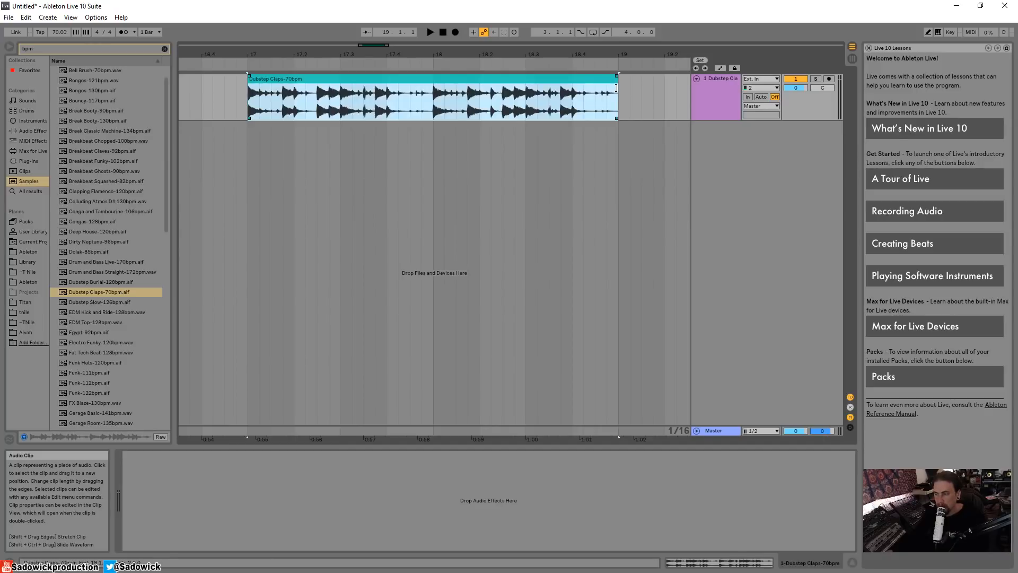
pyautogui.moveTo(616, 88)
pyautogui.mouseDown()
pyautogui.moveTo(480, 89)
pyautogui.moveTo(639, 93)
pyautogui.moveTo(455, 95)
pyautogui.moveTo(629, 96)
pyautogui.moveTo(457, 101)
pyautogui.moveTo(619, 106)
pyautogui.mouseUp()
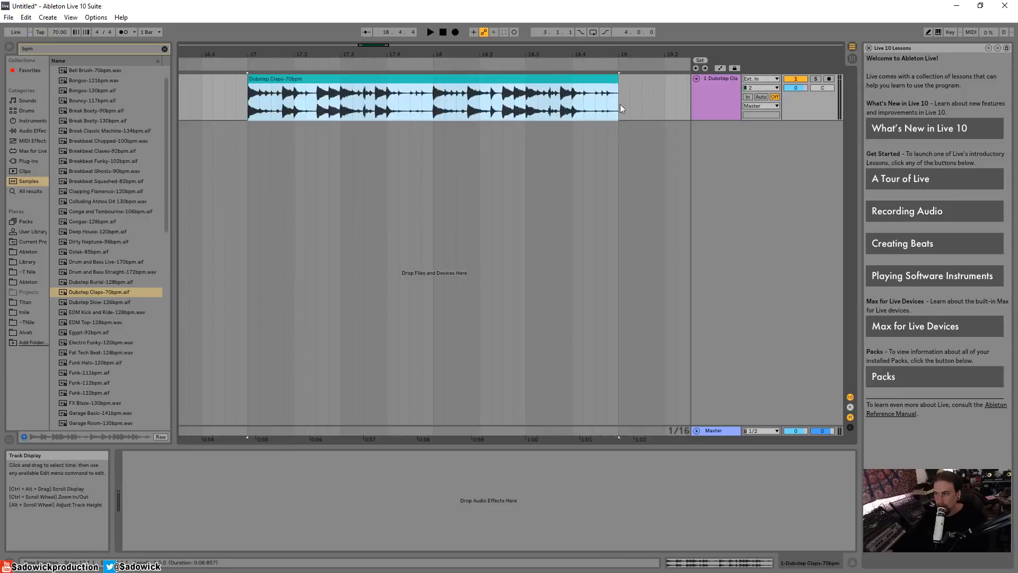
pyautogui.click(616, 118)
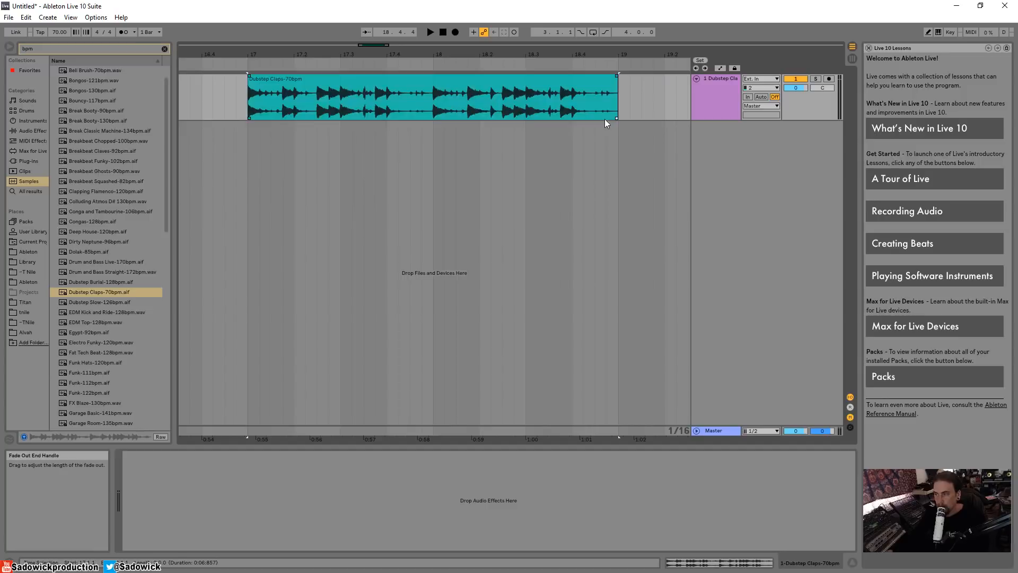
pyautogui.click(616, 83)
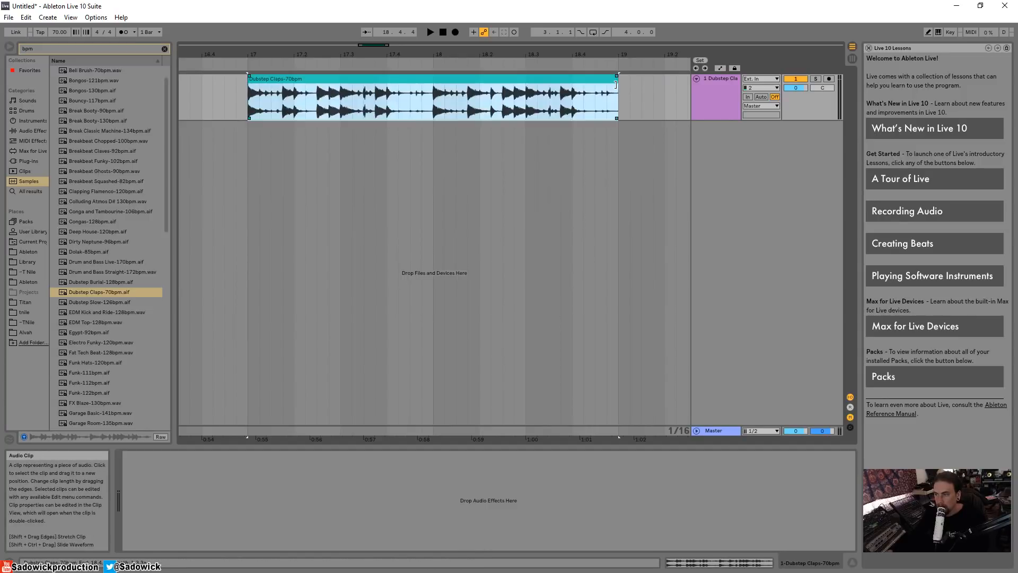
pyautogui.moveTo(616, 83); pyautogui.dragTo(437, 94)
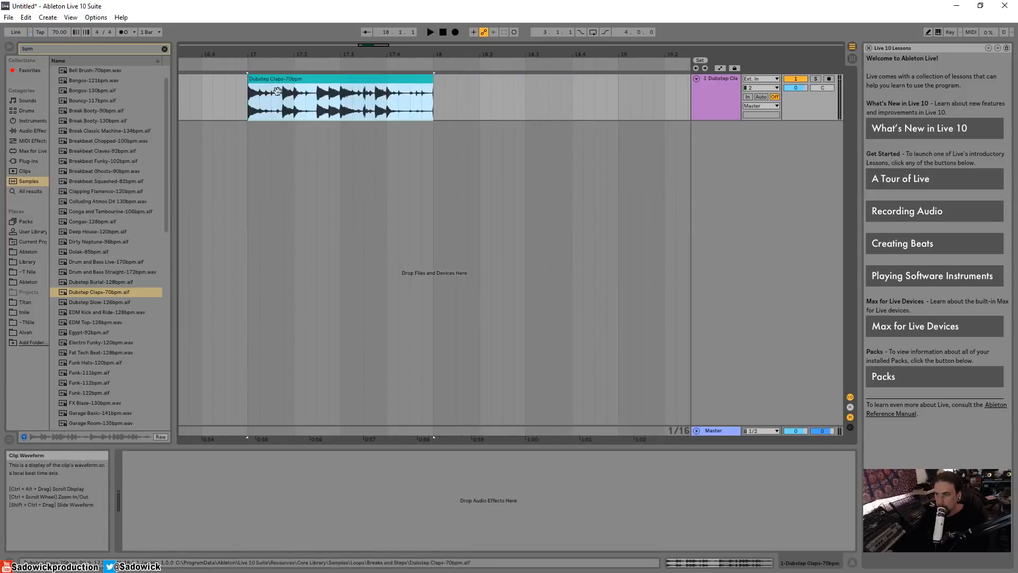
pyautogui.click(431, 35)
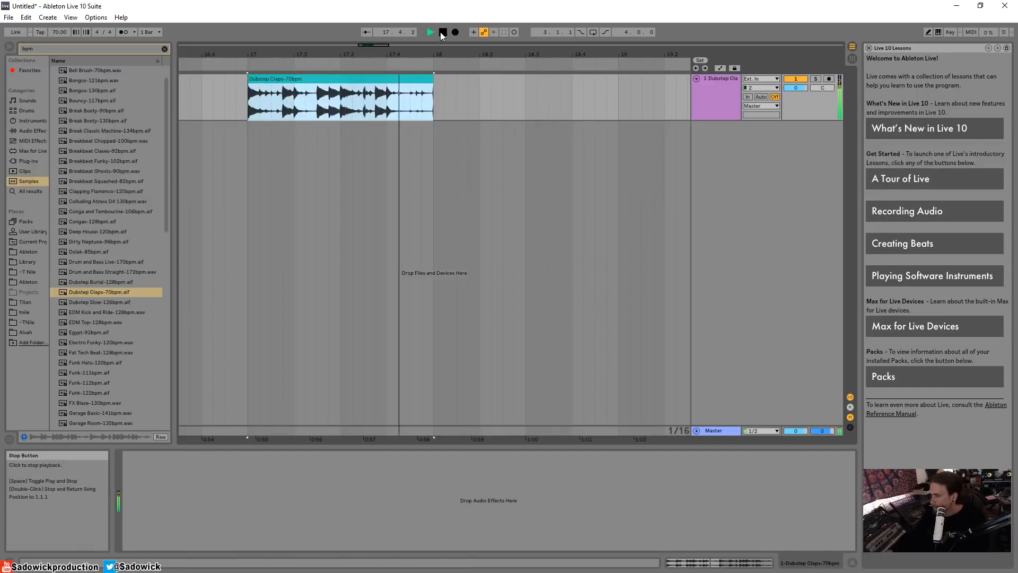
pyautogui.click(441, 33)
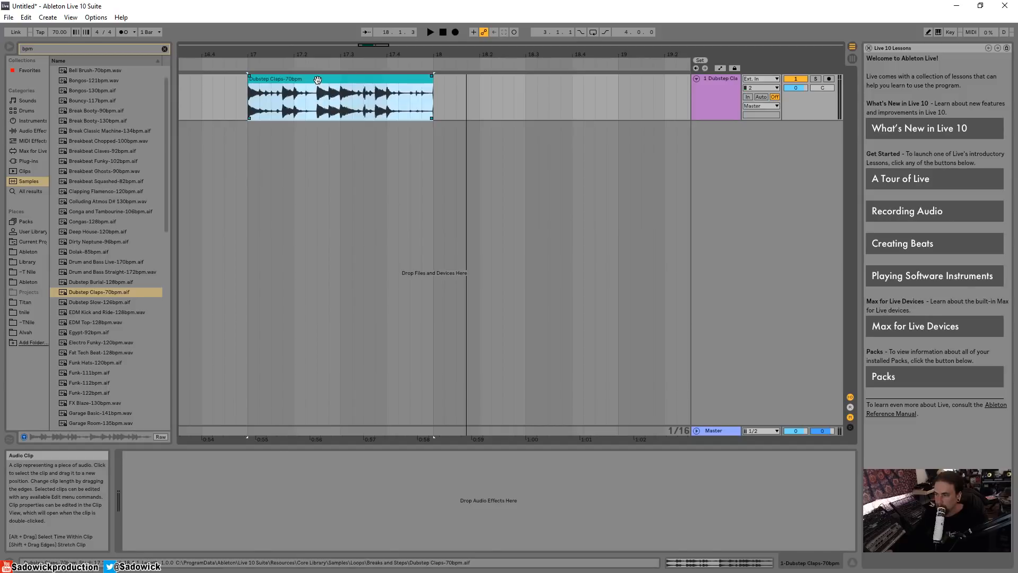
# Open the Dubstep Claps clip's Clip View, toggling between the clip and device views and ending on the clip.
pyautogui.doubleClick(318, 80)
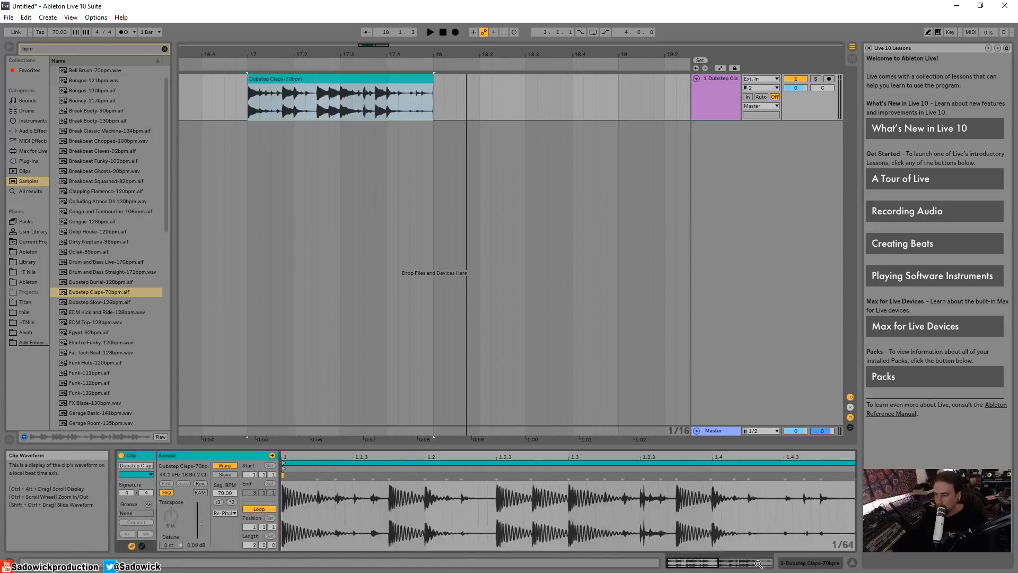
pyautogui.hotkey('shift', 'Tab')
pyautogui.hotkey('shift', 'Tab')
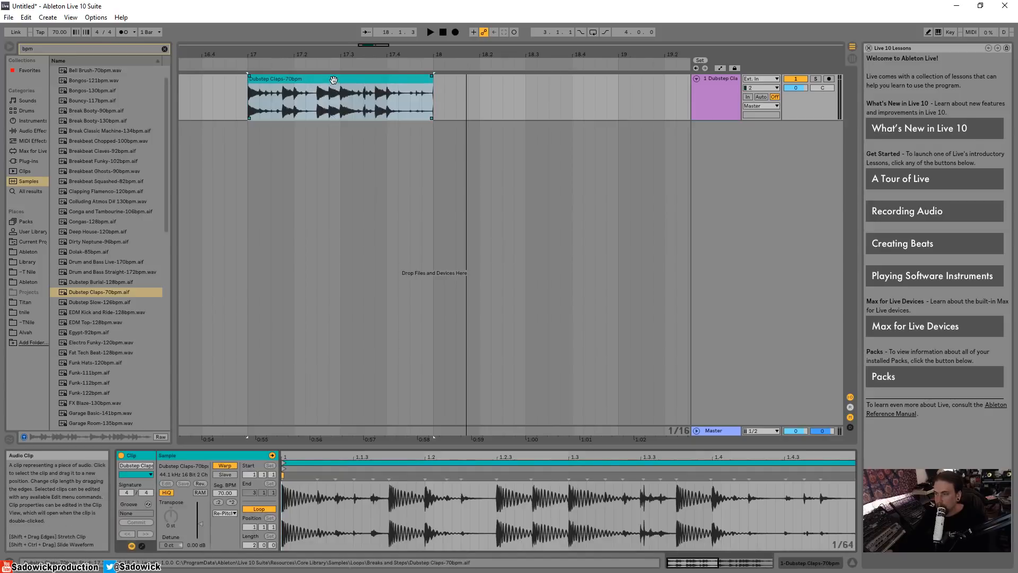
# Loop the arrangement over the selected one-bar clip from bar 17 and play the loop.
pyautogui.click(334, 80)
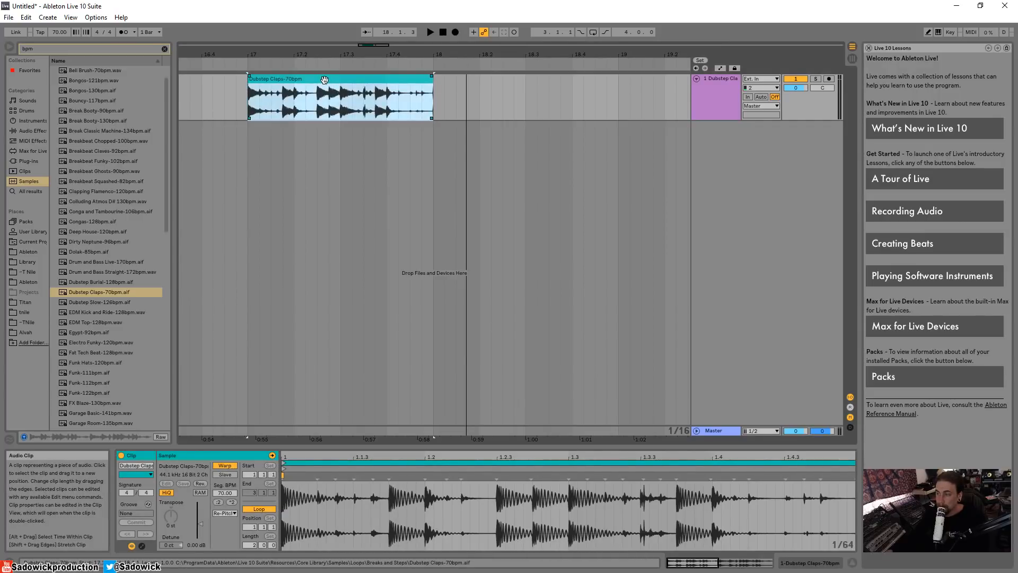
pyautogui.rightClick(324, 79)
pyautogui.click(359, 234)
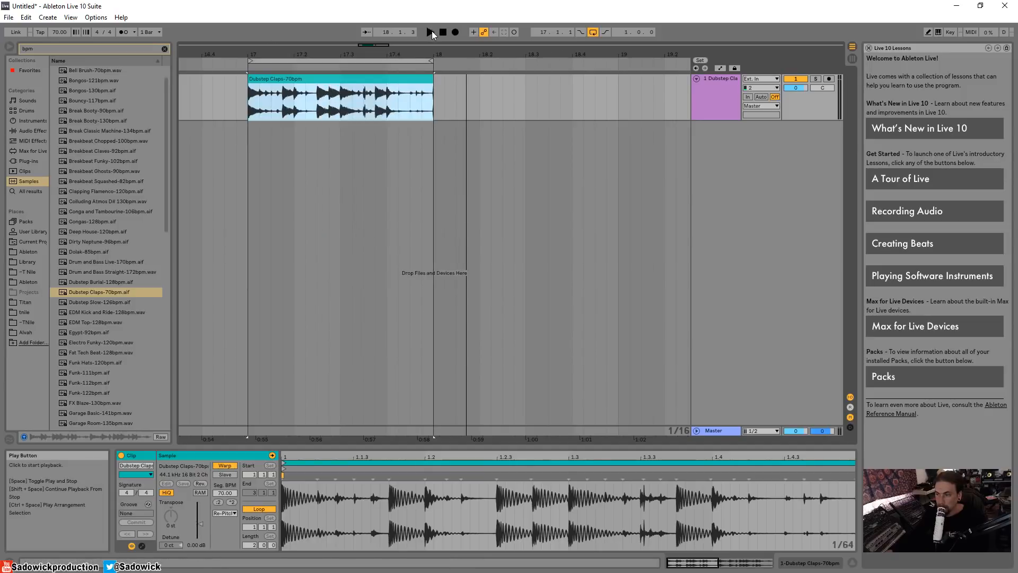
pyautogui.click(431, 32)
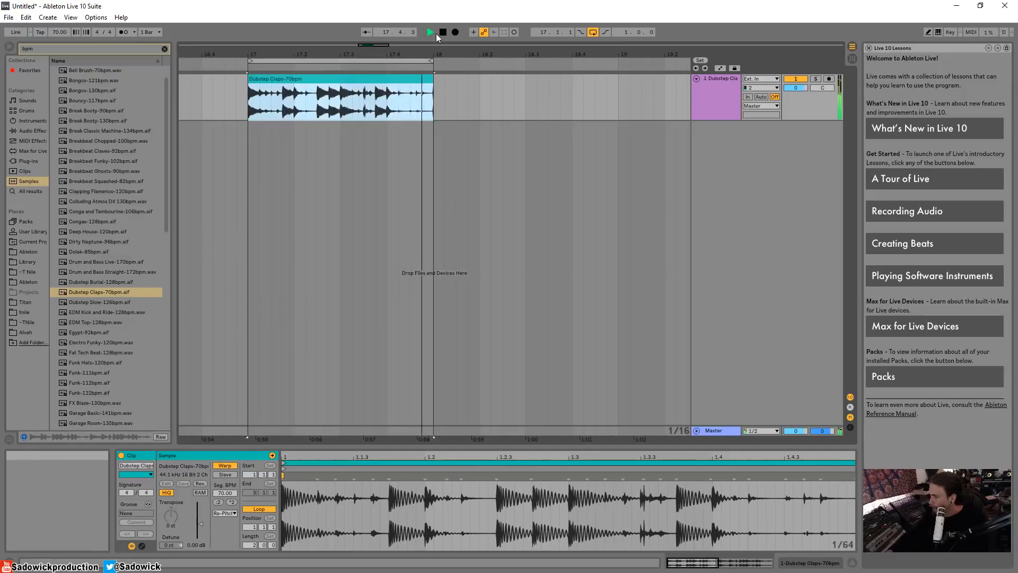
pyautogui.click(443, 32)
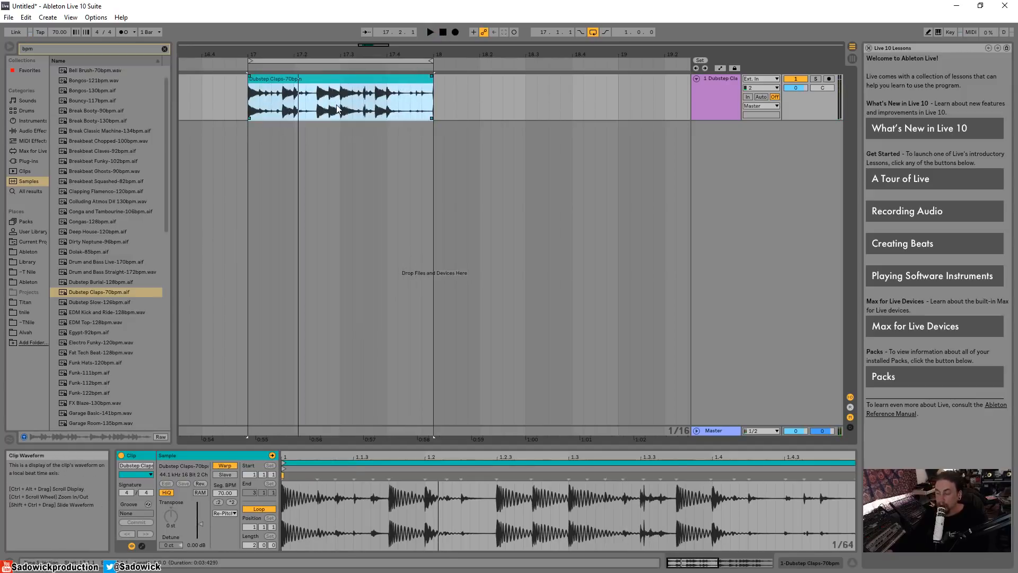
# Select time inside the Dubstep Claps waveform from beat 17.2, and try moving the whole clip forward along the timeline.
pyautogui.click(295, 113)
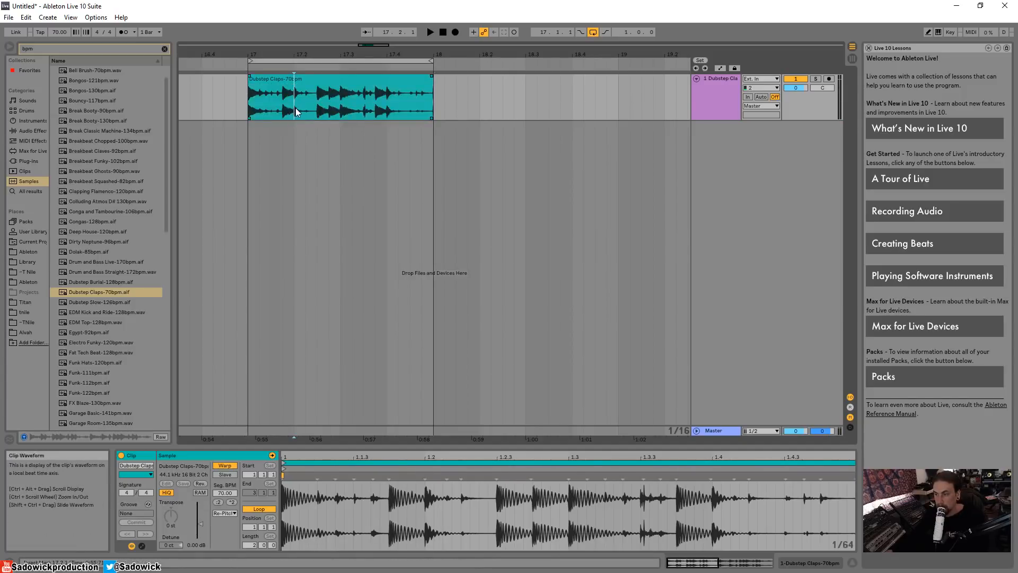
pyautogui.moveTo(295, 111); pyautogui.dragTo(303, 114)
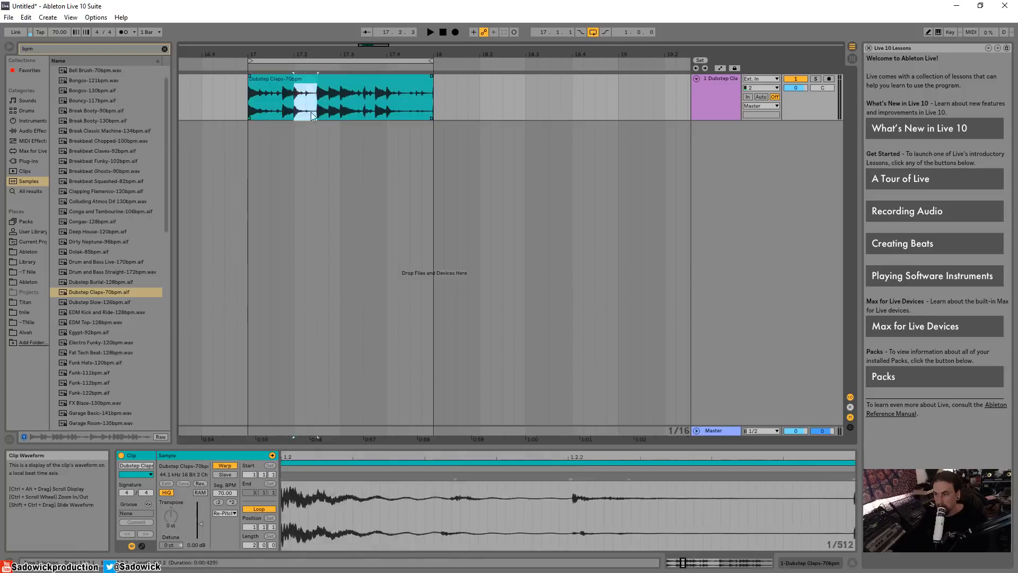
pyautogui.click(292, 108)
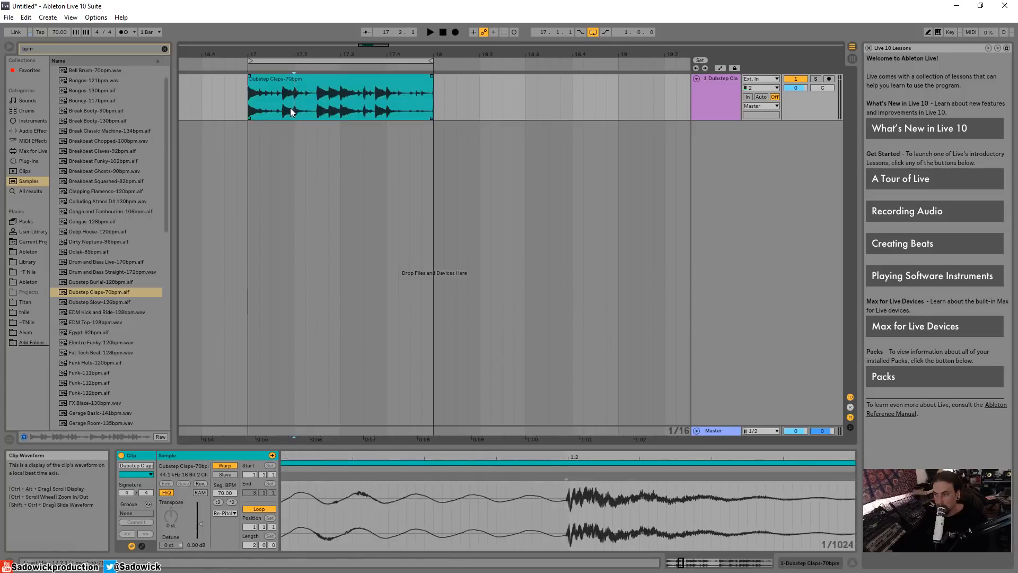
pyautogui.click(295, 81)
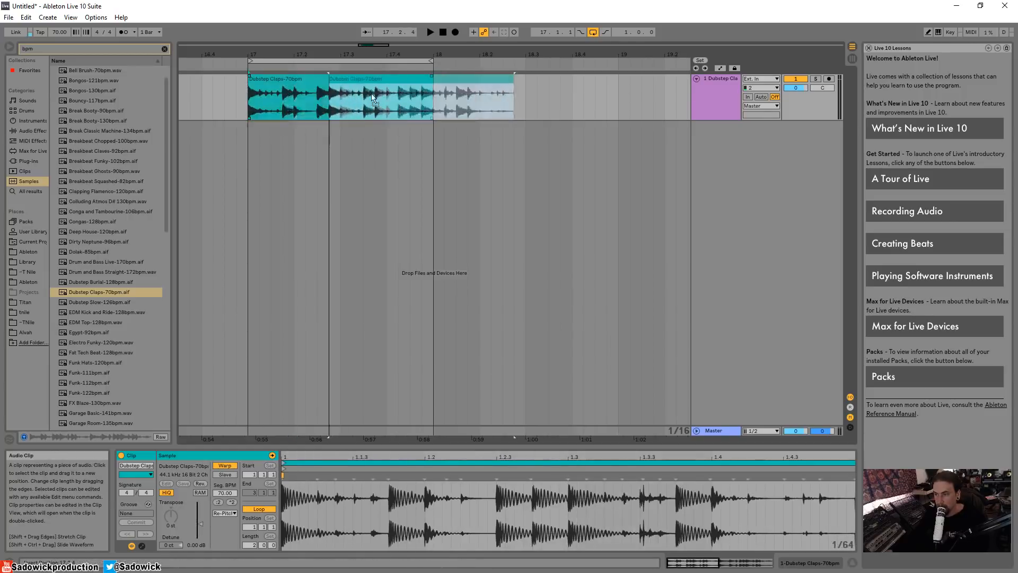
pyautogui.moveTo(295, 88); pyautogui.dragTo(345, 113)
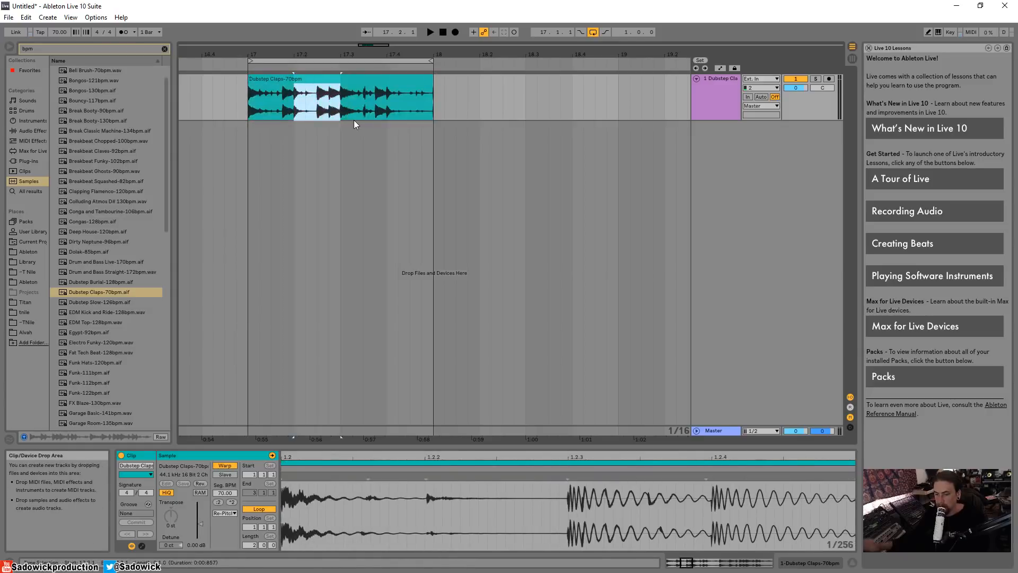
# Loop the arrangement over the clip's audio between beats 17.2 and 17.3, play the loop and stop it.
pyautogui.click(294, 113)
pyautogui.moveTo(295, 114); pyautogui.dragTo(327, 109)
pyautogui.rightClick(318, 103)
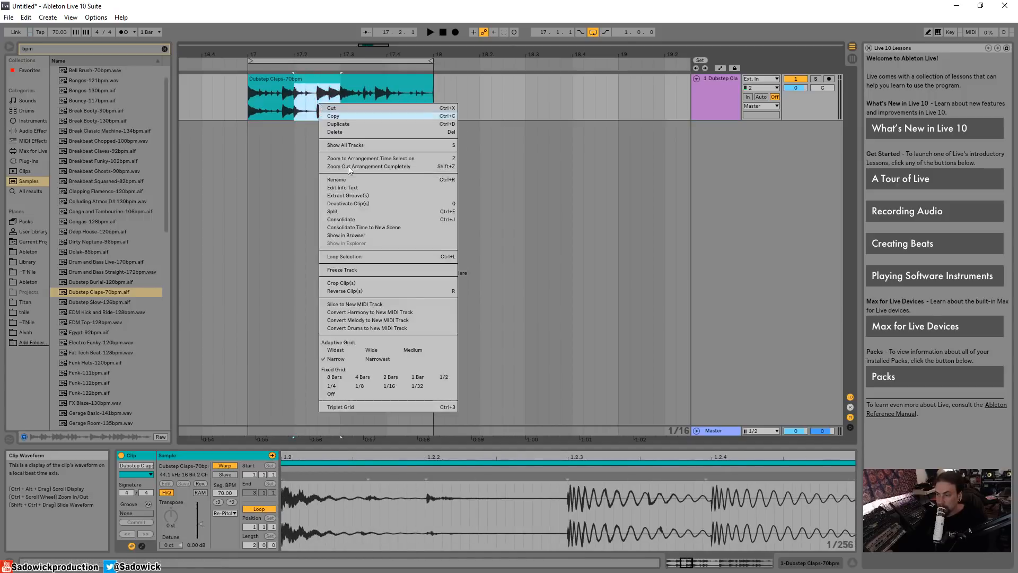
pyautogui.click(348, 258)
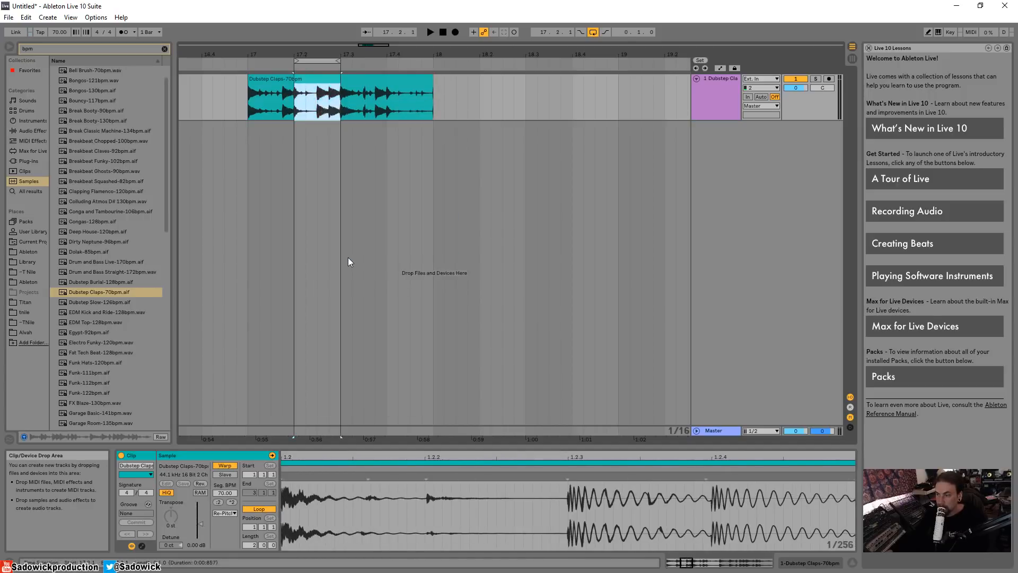
pyautogui.click(430, 32)
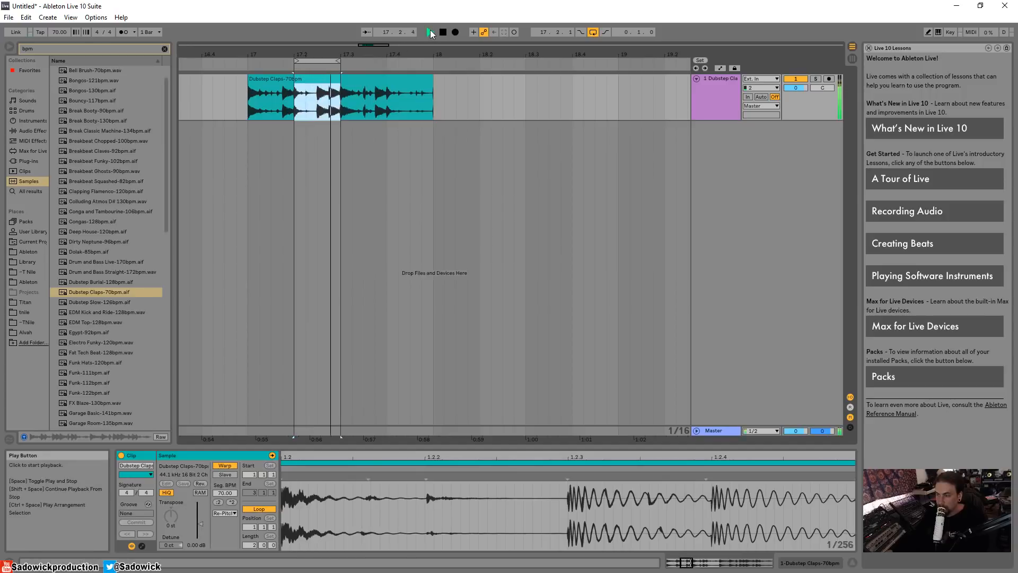
pyautogui.click(443, 33)
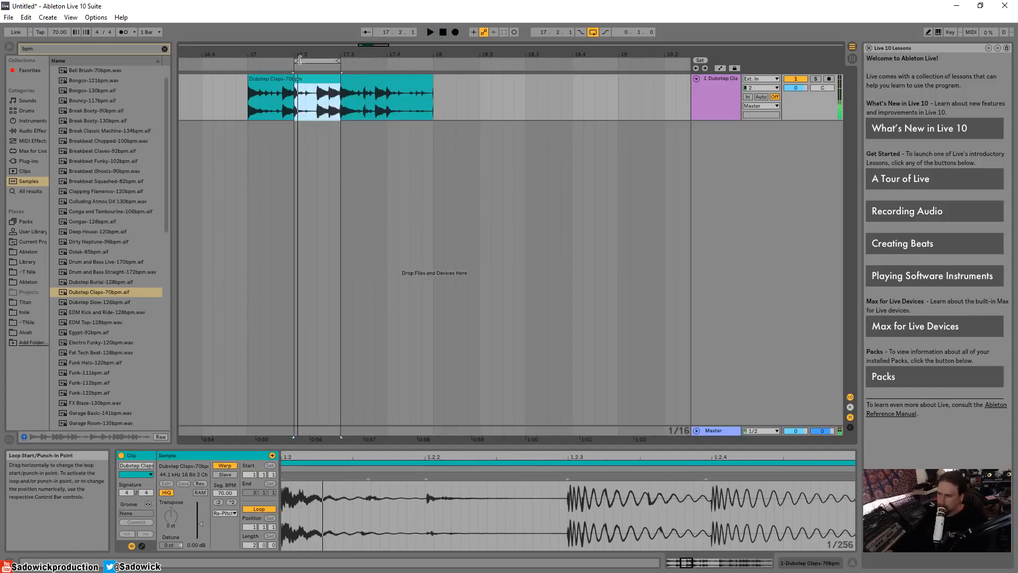
# Extend the arrangement loop to cover bar 17 through bar 18, check its start and length values, and select the clip.
pyautogui.moveTo(297, 60); pyautogui.dragTo(255, 61)
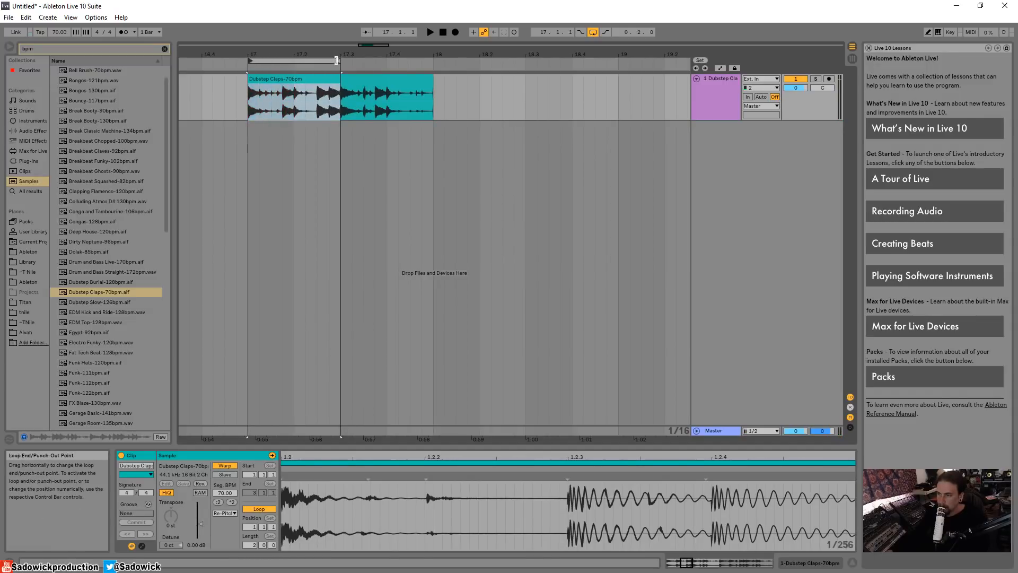
pyautogui.moveTo(340, 60); pyautogui.dragTo(433, 73)
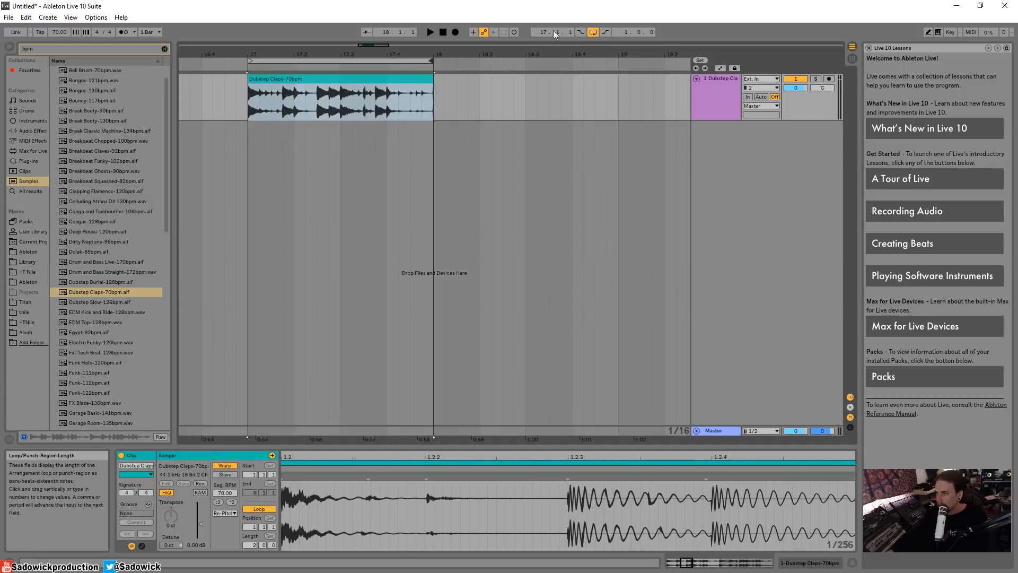
pyautogui.moveTo(544, 33)
pyautogui.mouseDown()
pyautogui.moveTo(544, 24)
pyautogui.moveTo(543, 33)
pyautogui.mouseUp()
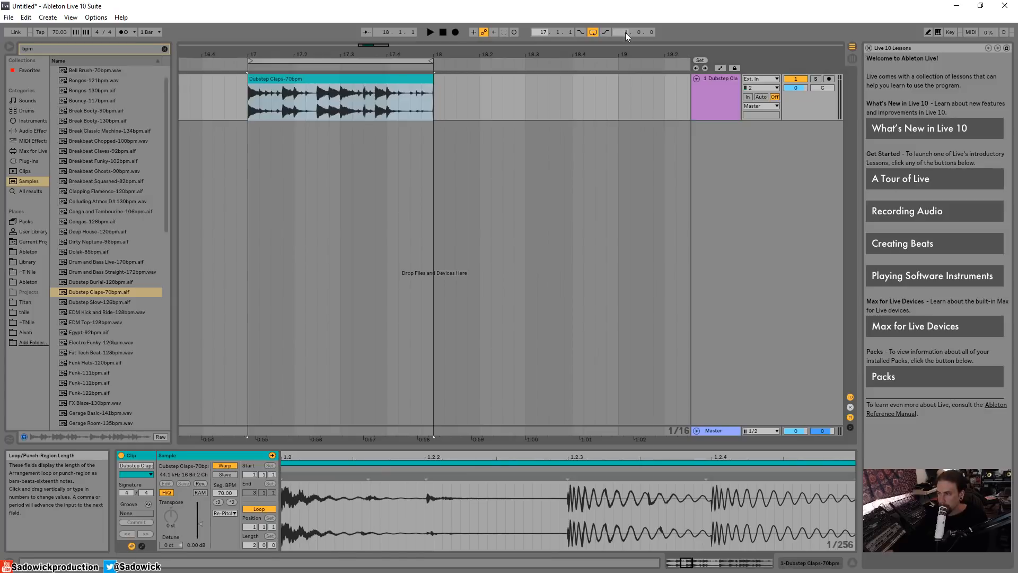
pyautogui.moveTo(654, 34); pyautogui.dragTo(627, 34)
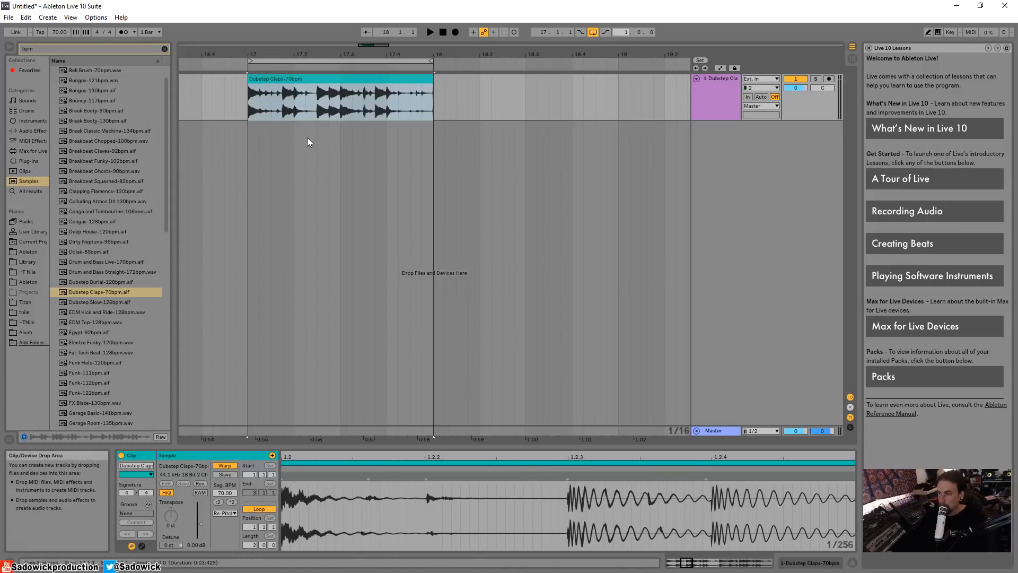
pyautogui.click(349, 79)
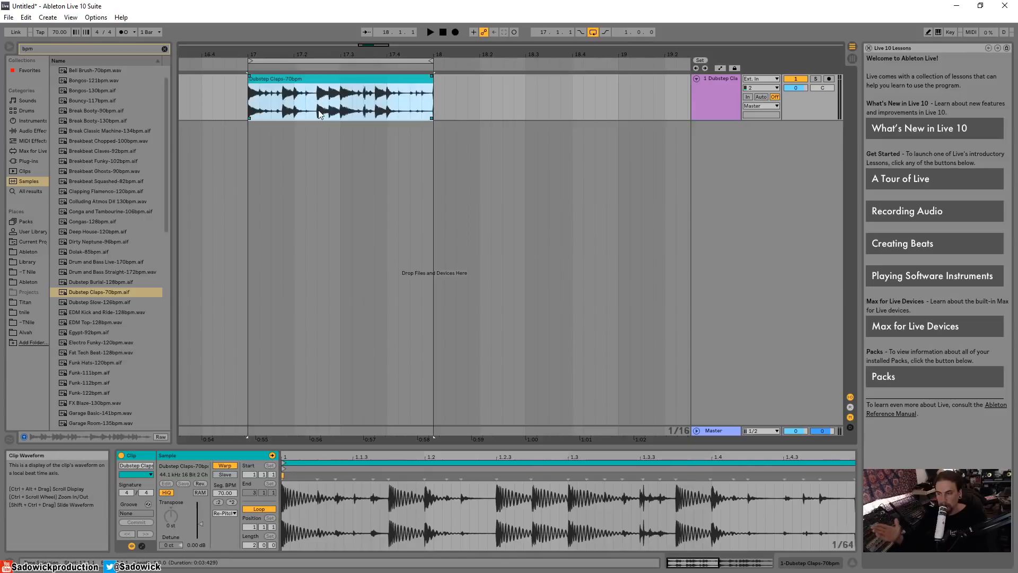
# Clear the browser's sample search and preview A-Conga Low Ring 1.aif and A-Conga Low Ring 2.aif.
pyautogui.click(164, 49)
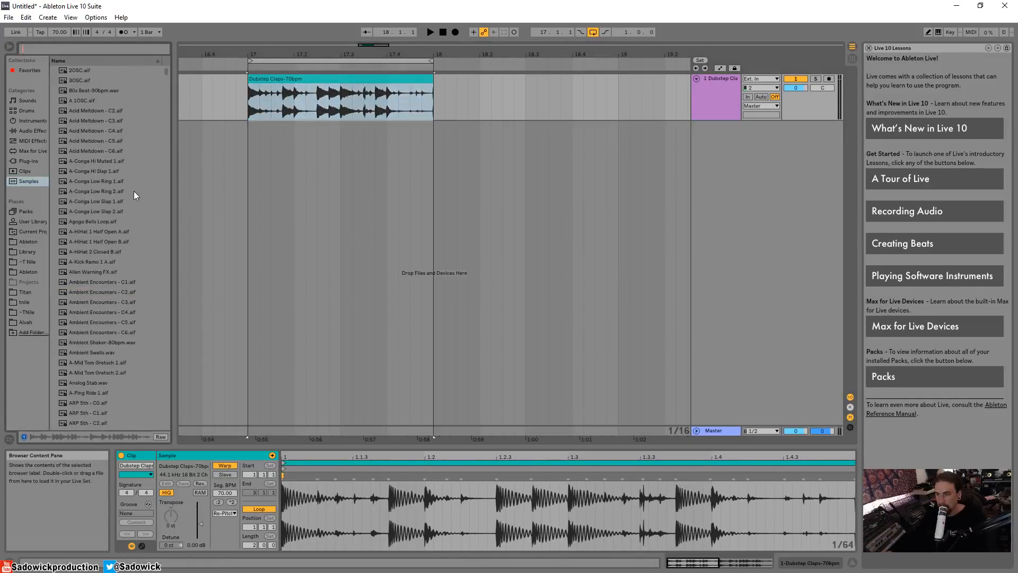
pyautogui.click(94, 181)
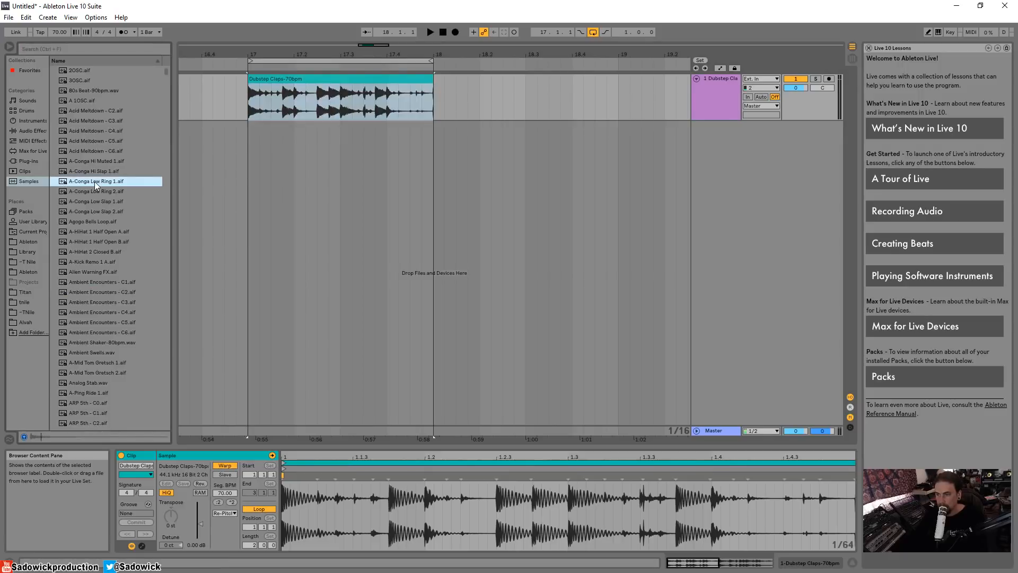
pyautogui.click(92, 191)
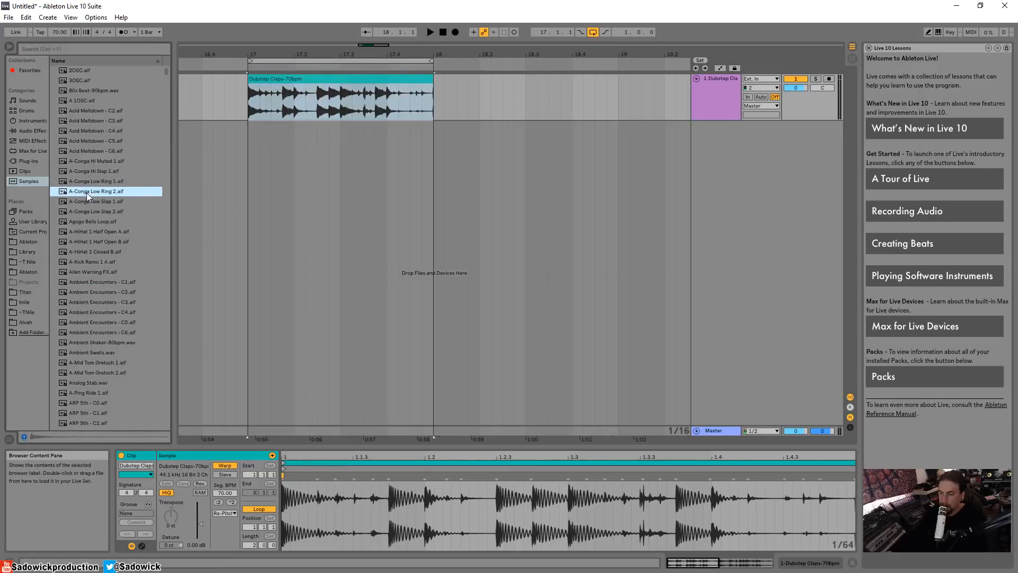
# Place A-Conga Low Ring 2.aif on the Dubstep Claps track at 18.2 and delete it again.
pyautogui.moveTo(87, 193); pyautogui.dragTo(480, 93)
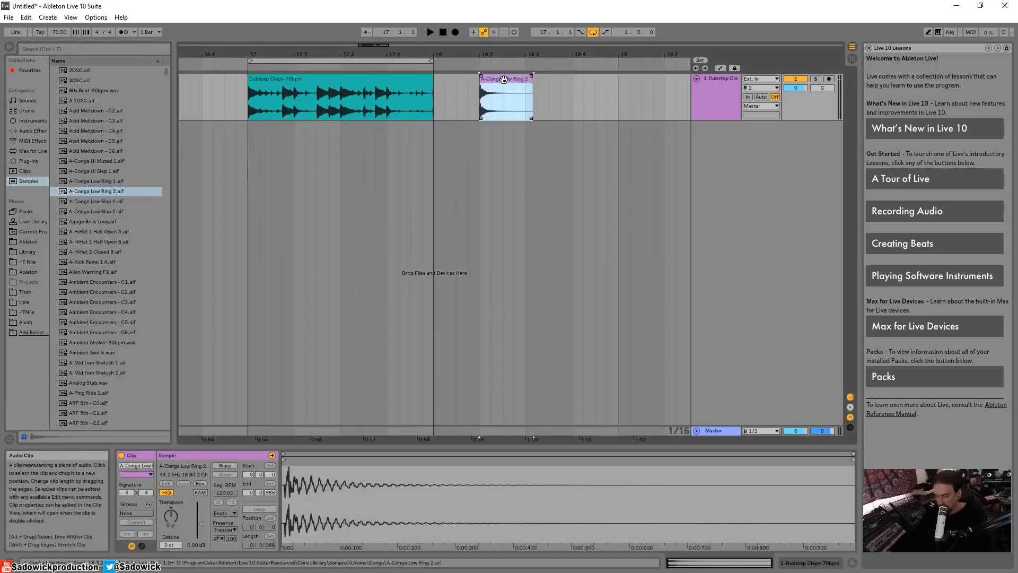
pyautogui.press('Delete')
# Place A-Conga Low Ring 2.aif on a new track at 17.1.4, view it in Session View, and delete that track.
pyautogui.moveTo(88, 196)
pyautogui.mouseDown()
pyautogui.moveTo(304, 136)
pyautogui.moveTo(286, 136)
pyautogui.mouseUp()
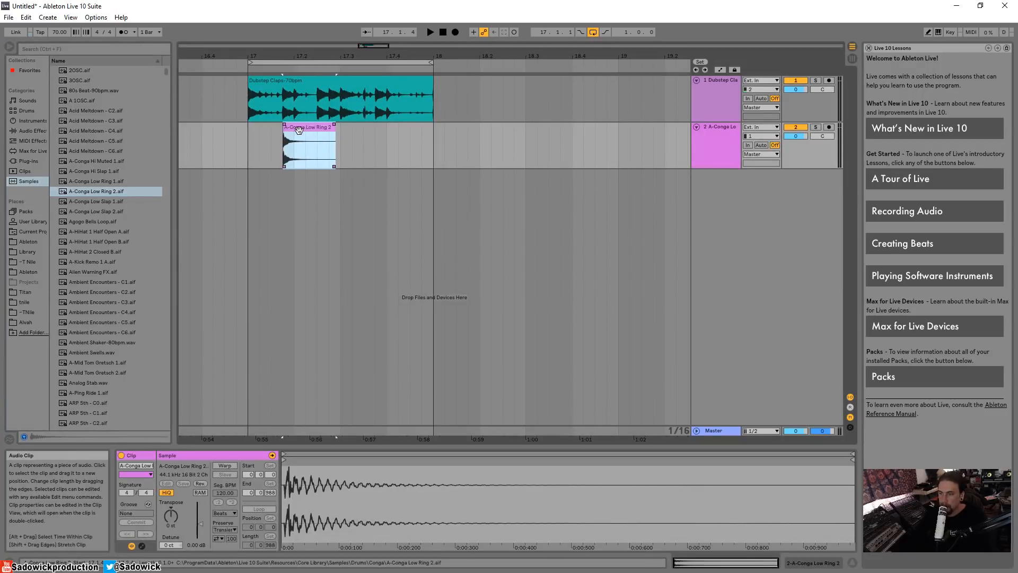
pyautogui.click(852, 58)
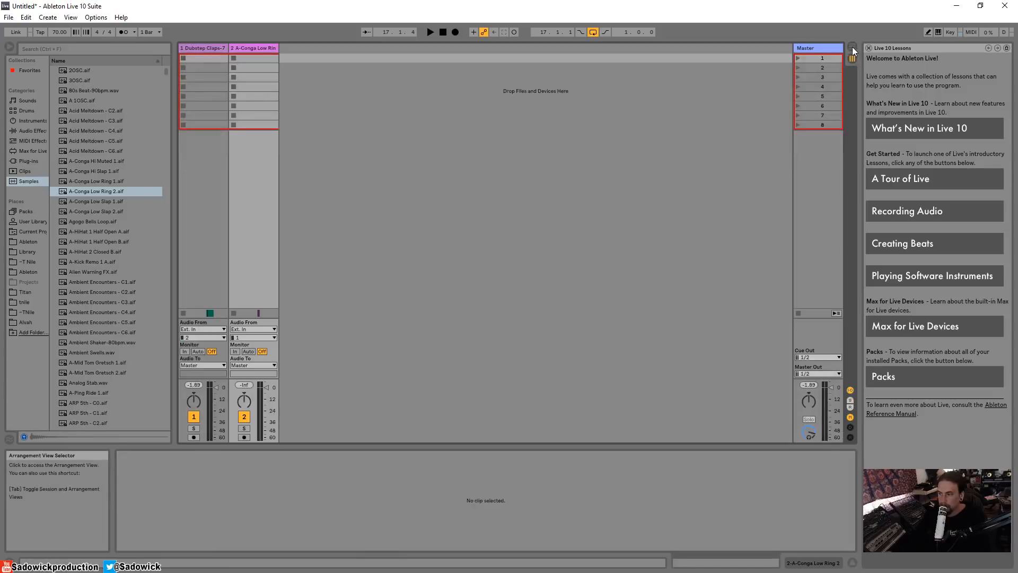
pyautogui.click(850, 47)
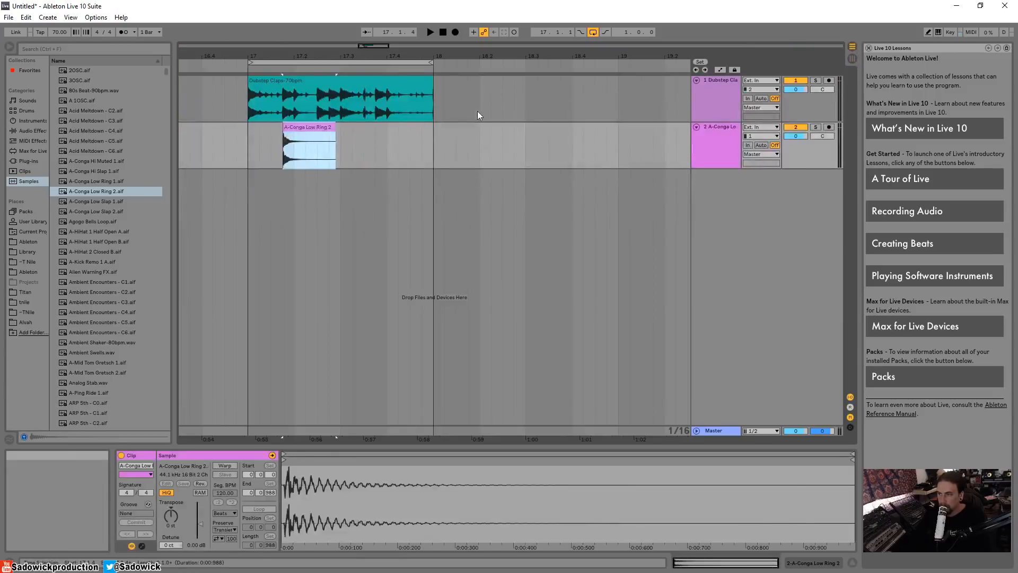
pyautogui.rightClick(714, 123)
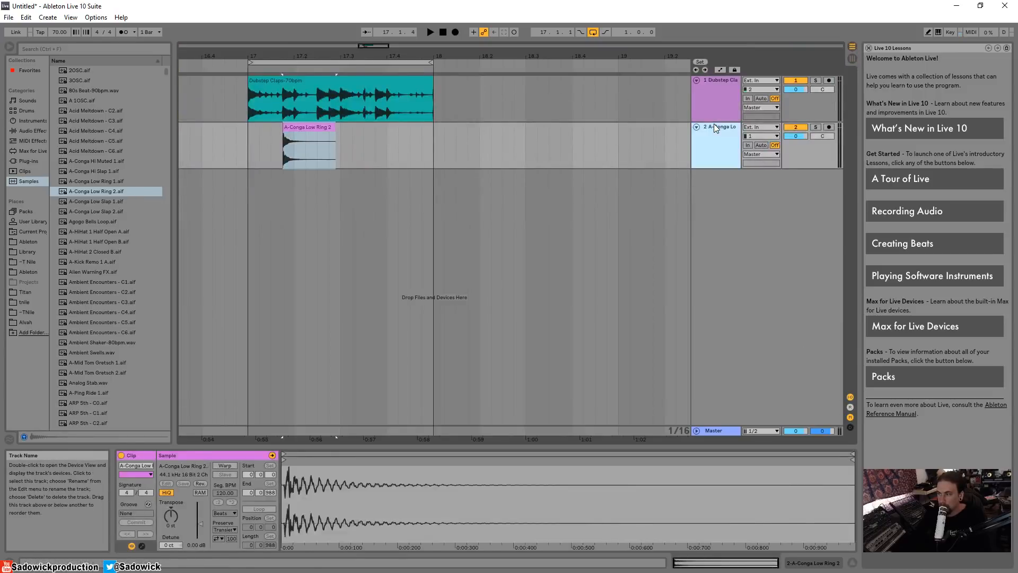
pyautogui.click(743, 153)
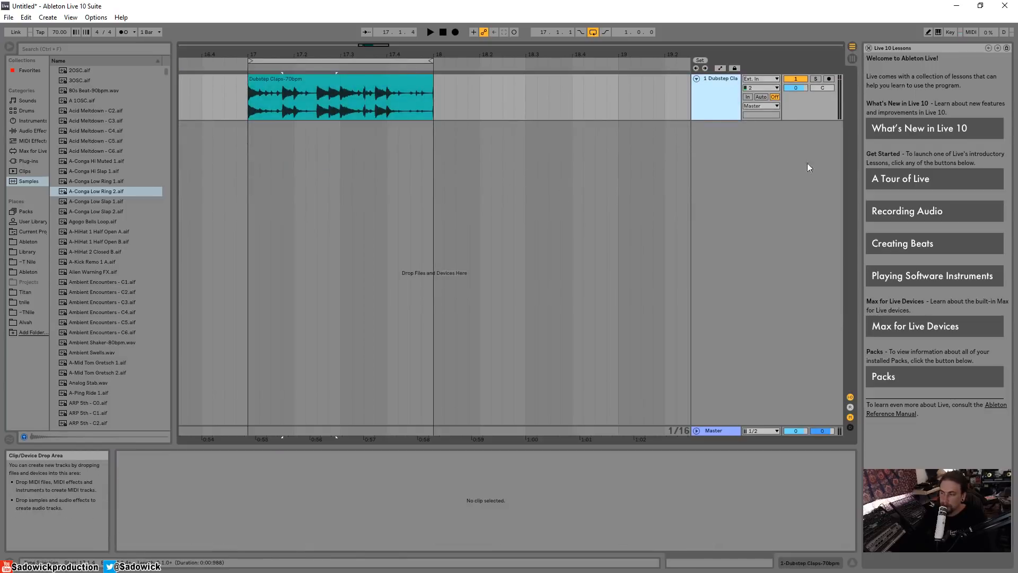
# Insert an empty audio track below the Dubstep Claps track and delete it.
pyautogui.rightClick(736, 138)
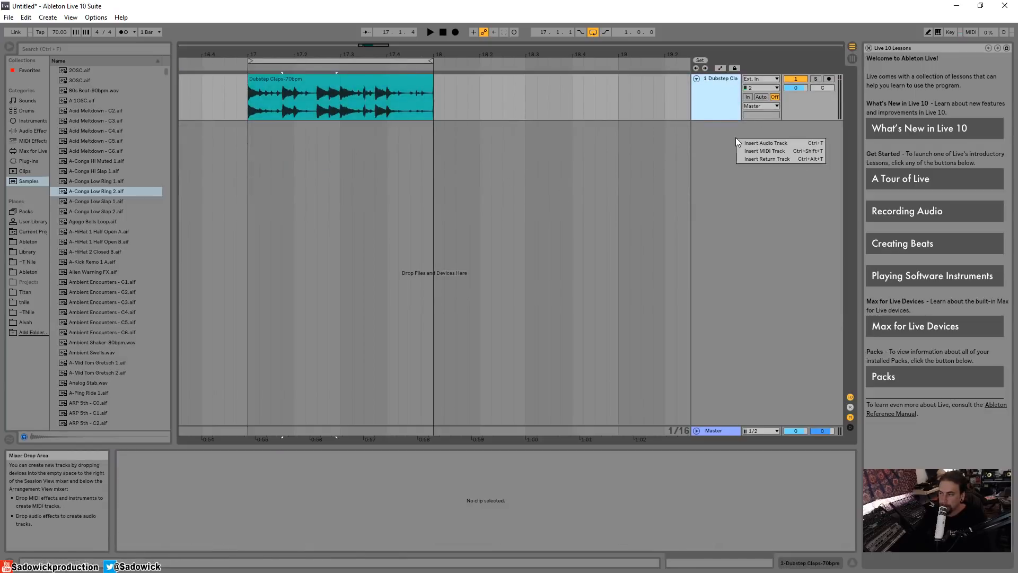
pyautogui.click(766, 143)
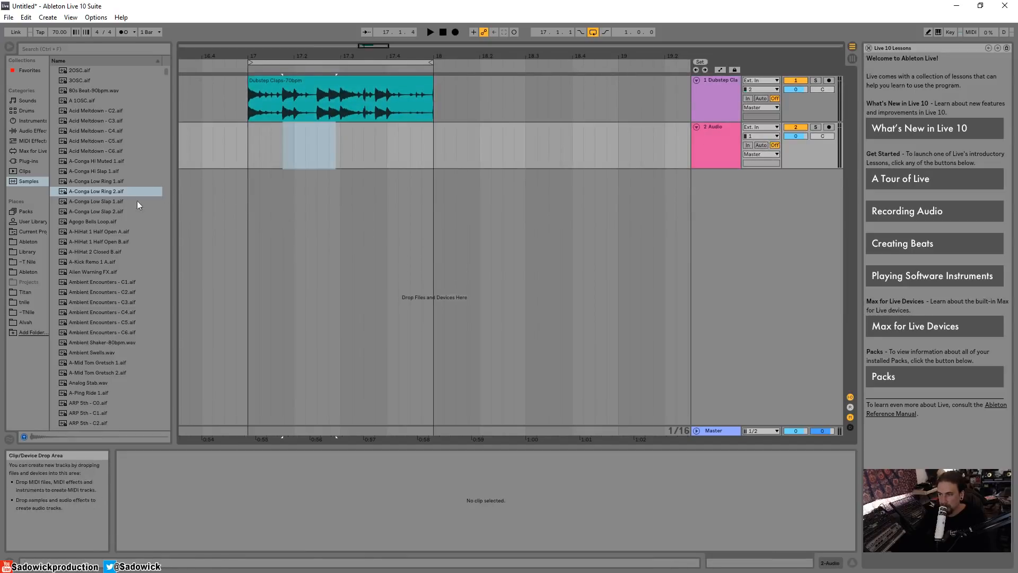
pyautogui.rightClick(718, 127)
pyautogui.click(735, 134)
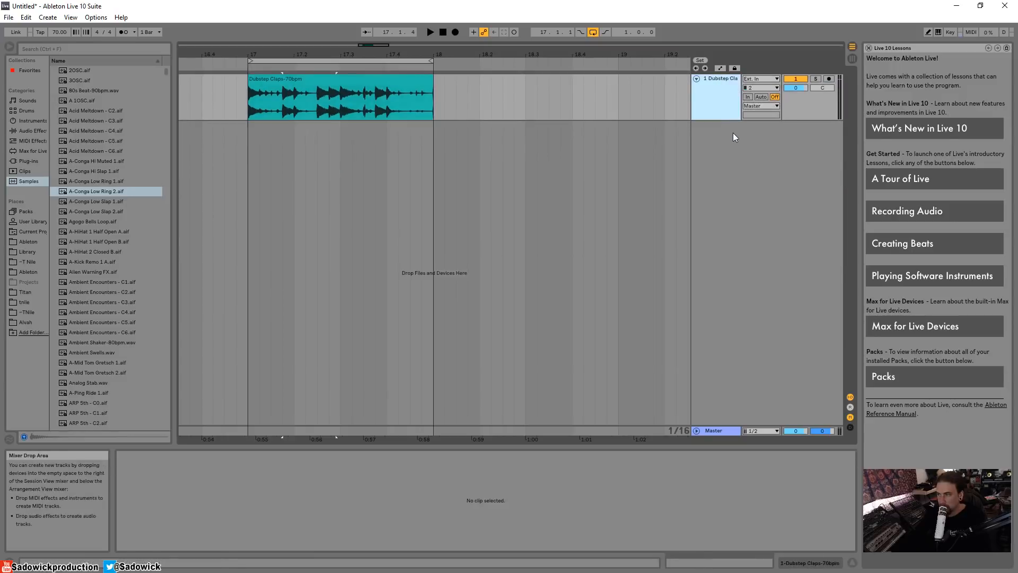
# Place A-Conga Low Ring 2.aif on a new track at 17.1.3 and play the arrangement from the Dubstep Claps clip's start.
pyautogui.moveTo(100, 190); pyautogui.dragTo(269, 134)
pyautogui.click(284, 128)
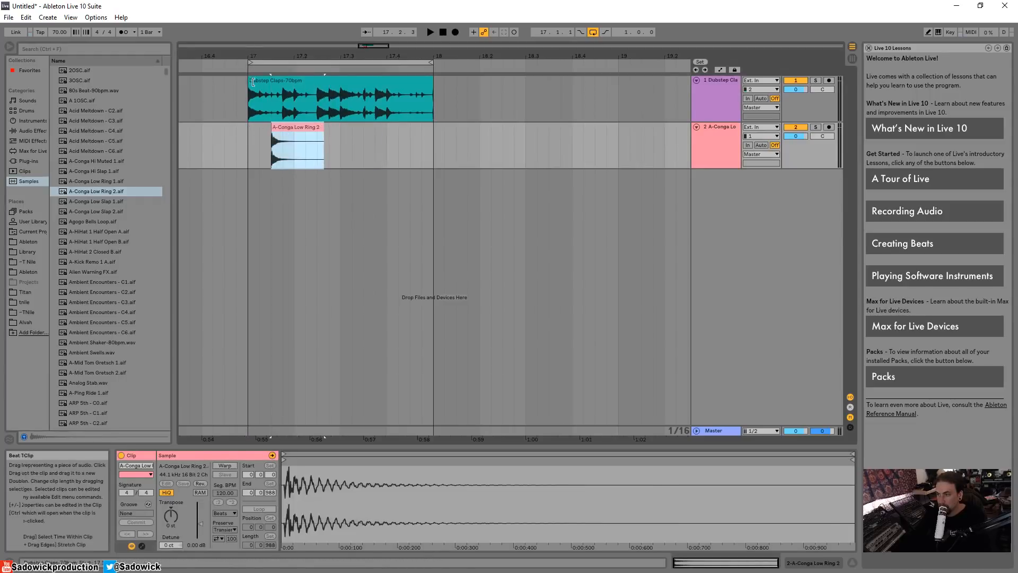
pyautogui.click(287, 80)
pyautogui.click(430, 32)
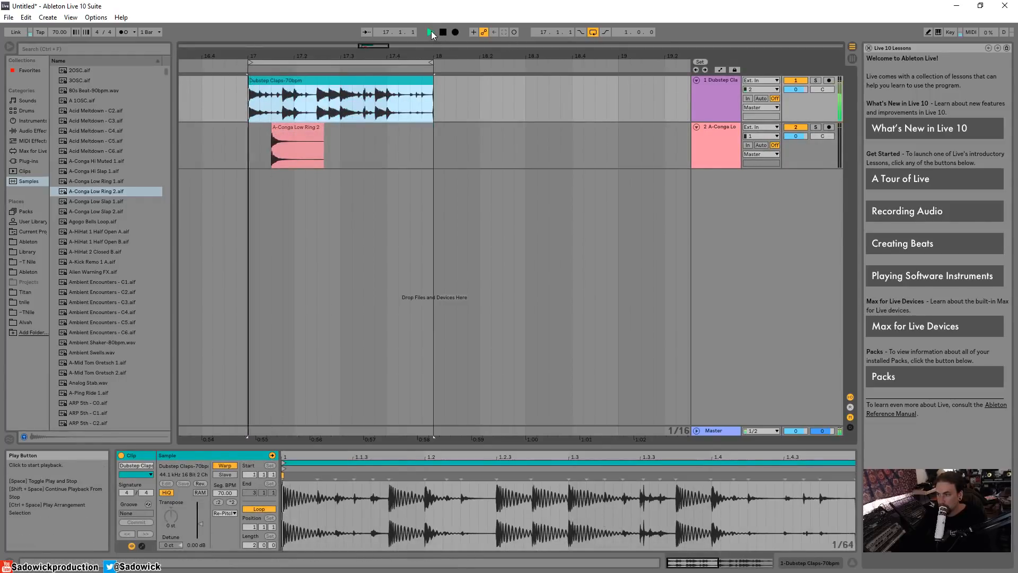
# Shorten the conga clip by trimming its end back to beat 17.2, and stop playback.
pyautogui.click(320, 129)
pyautogui.moveTo(320, 129); pyautogui.dragTo(299, 142)
pyautogui.press('space')
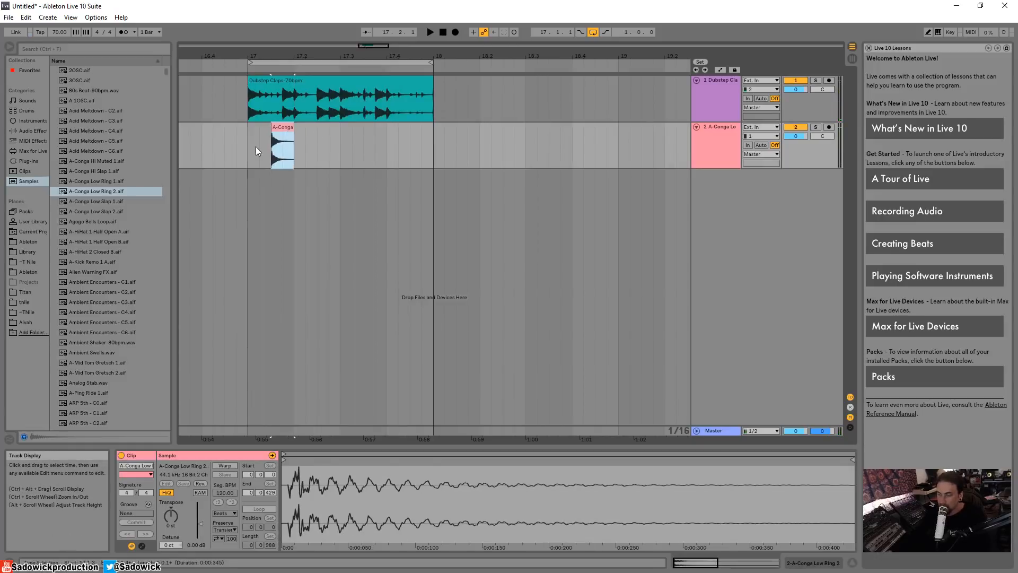
# Copy the shortened conga clip and paste it on the same track at 17.2.4.
pyautogui.click(276, 131)
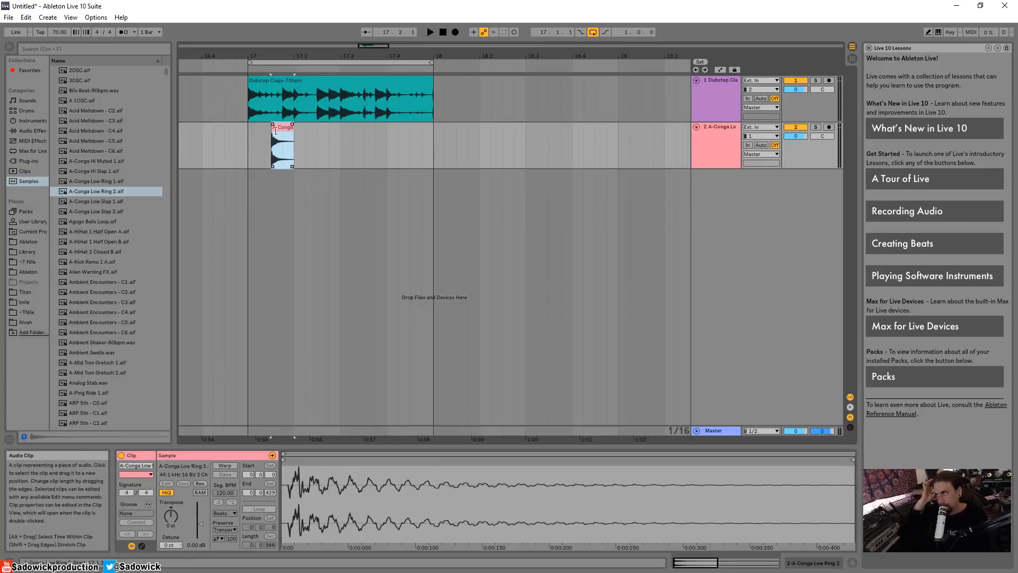
pyautogui.click(268, 130)
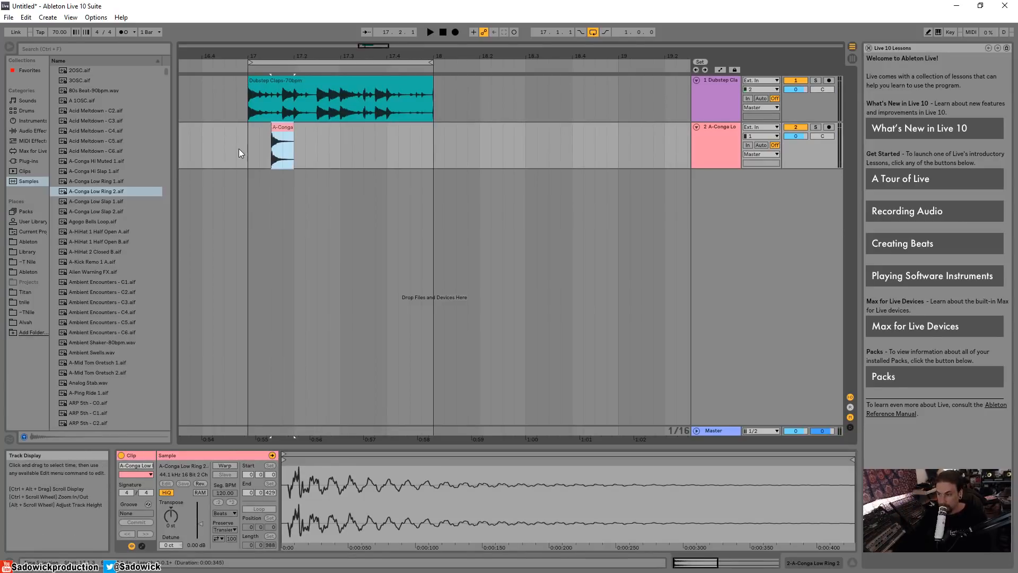
pyautogui.click(247, 142)
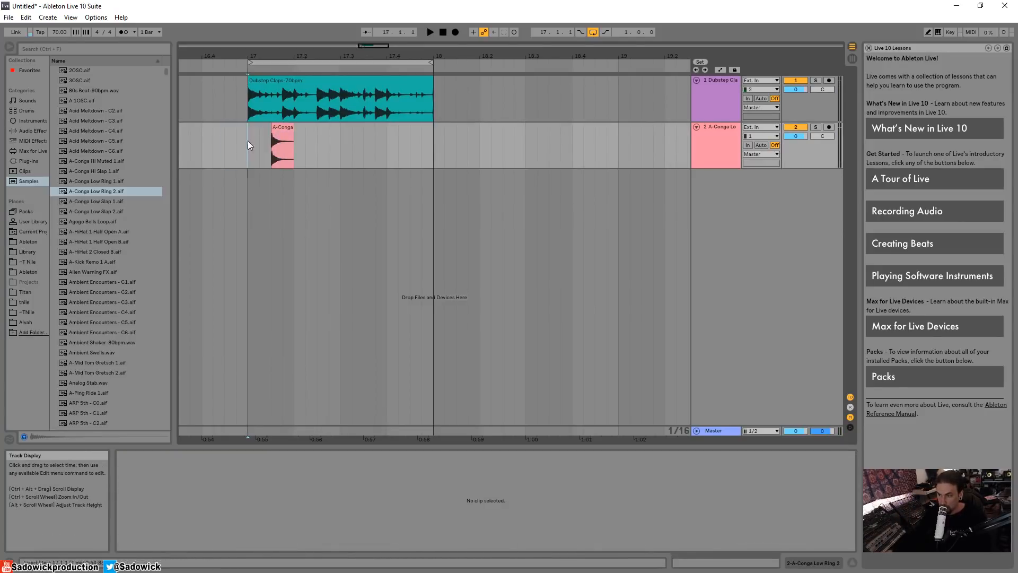
pyautogui.click(276, 129)
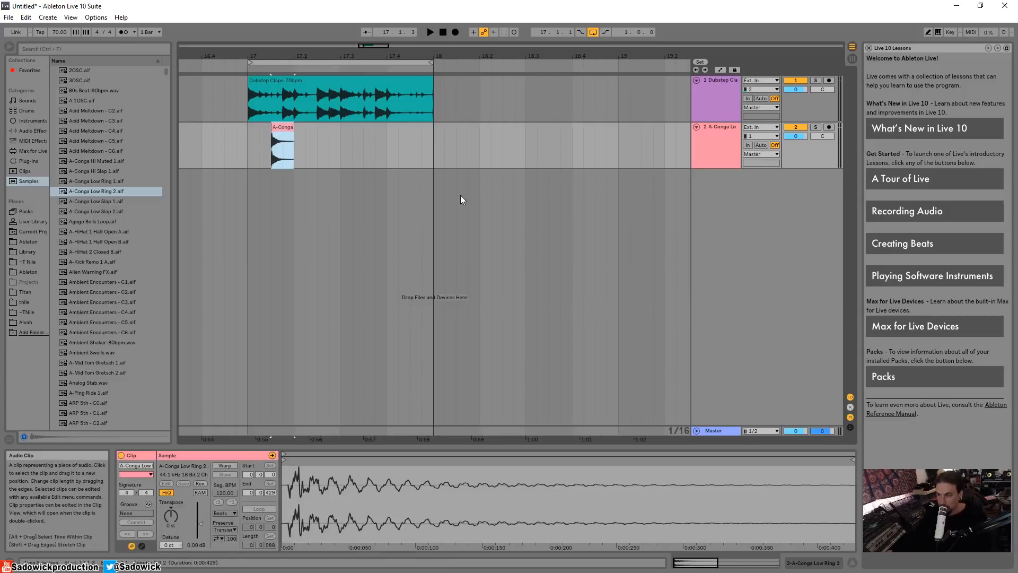
pyautogui.click(329, 146)
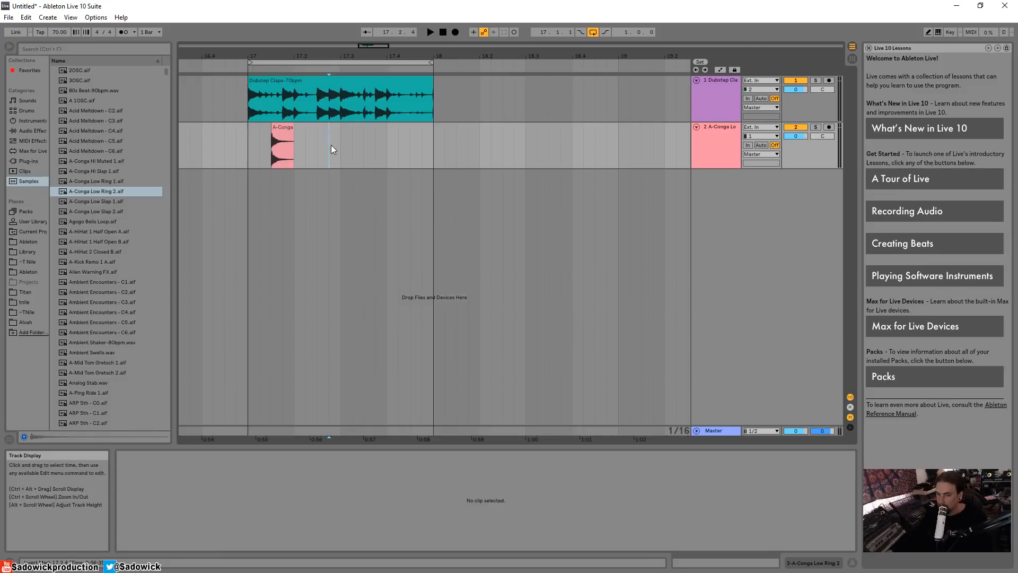
pyautogui.hotkey('ctrl', 'v')
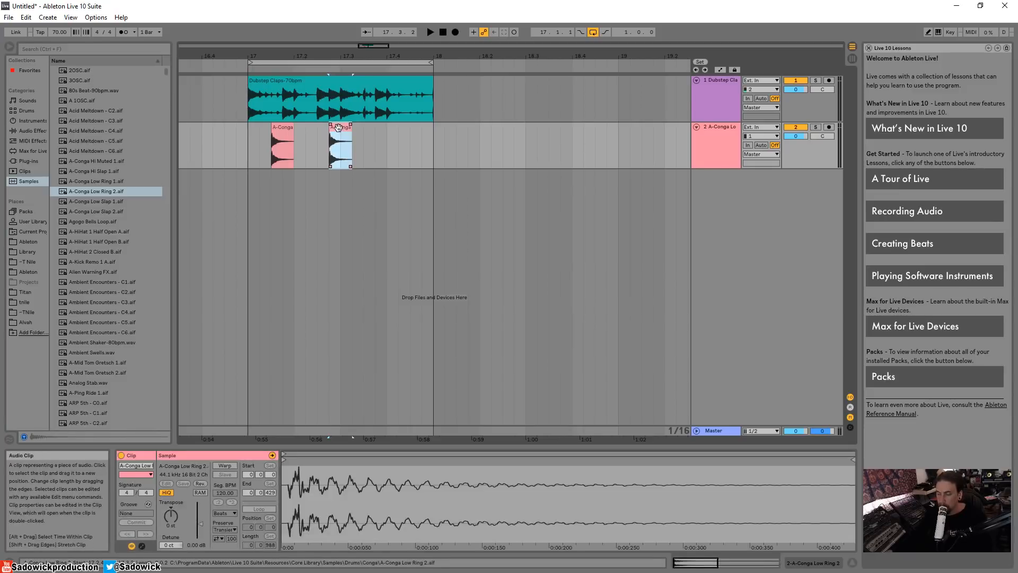
# Move the pasted second conga clip to 17.2.3, and delete it from the conga track.
pyautogui.moveTo(340, 130); pyautogui.dragTo(327, 130)
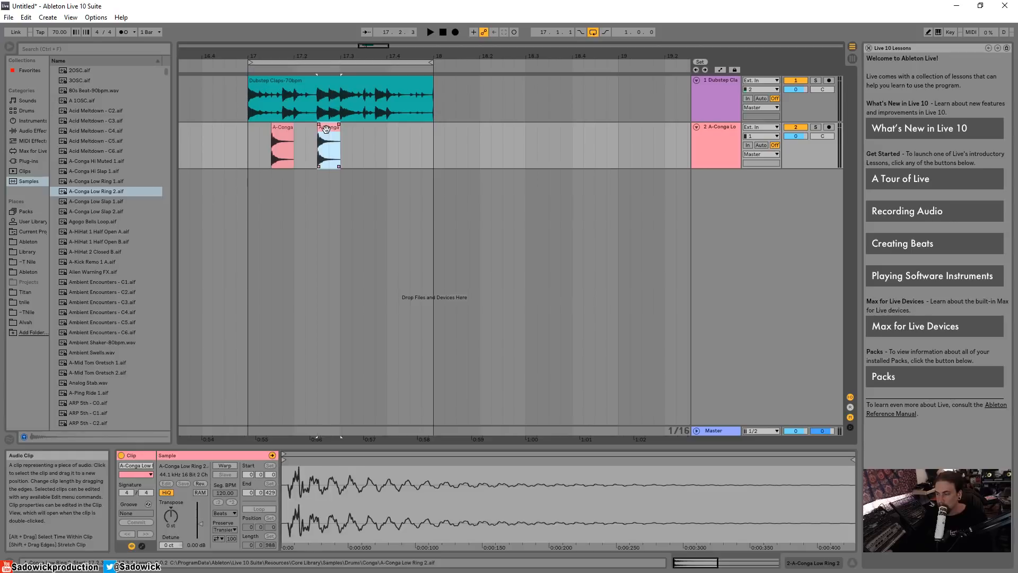
pyautogui.click(327, 129)
pyautogui.moveTo(346, 132); pyautogui.dragTo(306, 130)
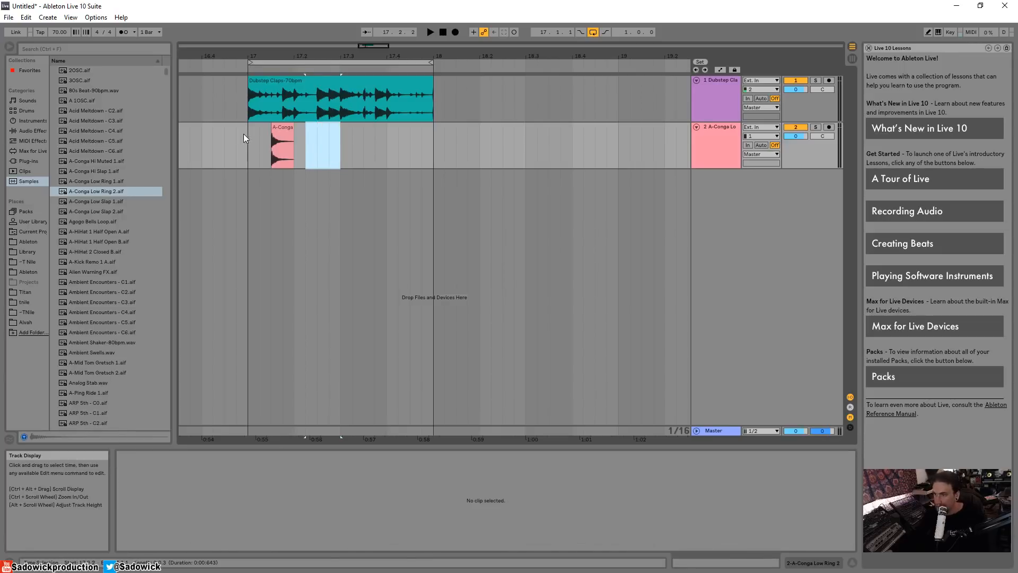
pyautogui.press('Delete')
# Select the time range from 17.1.1 to 17.3.1 on the conga track and duplicate it.
pyautogui.click(247, 143)
pyautogui.moveTo(248, 141); pyautogui.dragTo(341, 133)
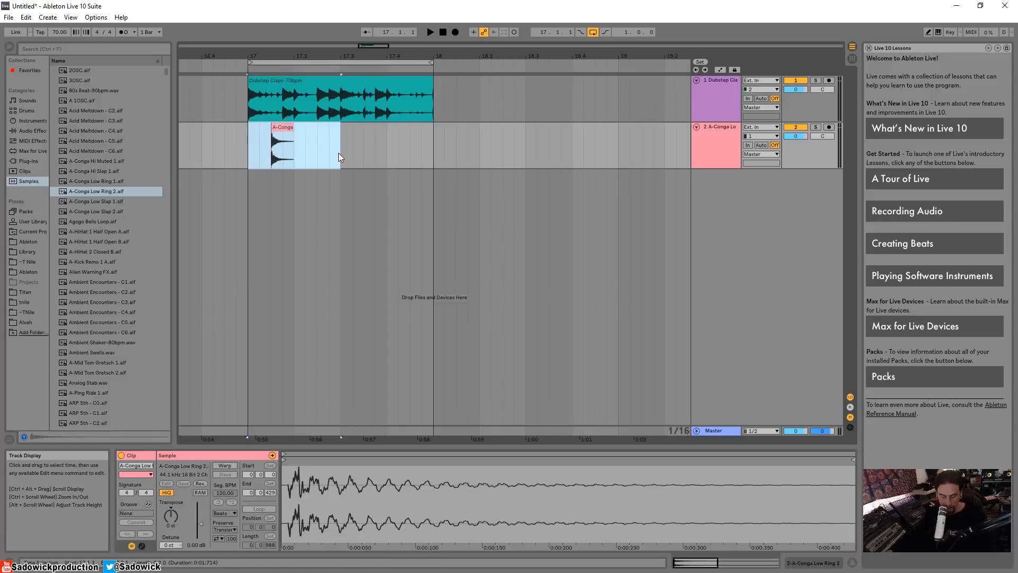
pyautogui.hotkey('ctrl', 'd')
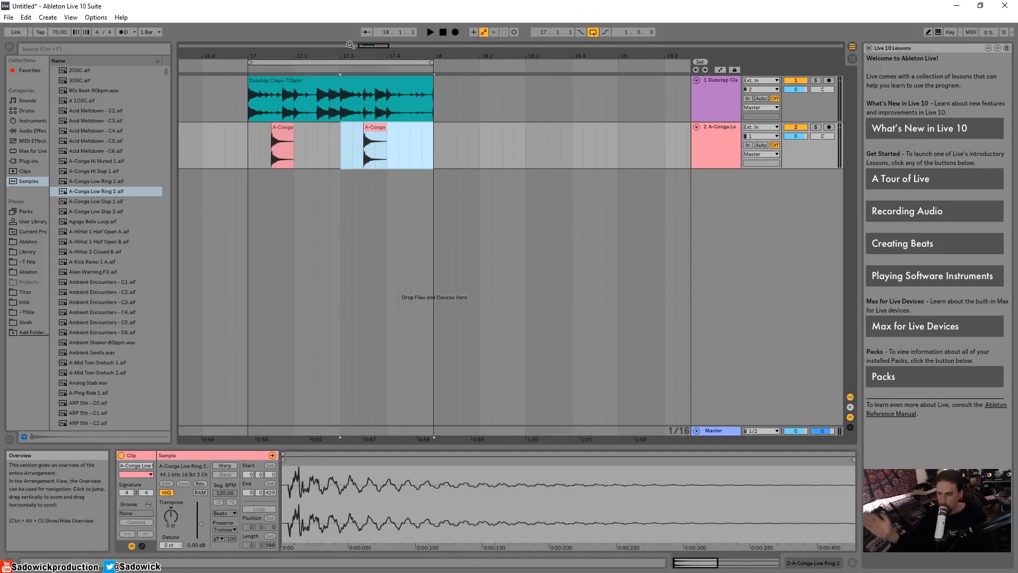
# Duplicate the Dubstep Claps clip on its track and undo the duplication, doing this twice.
pyautogui.click(330, 83)
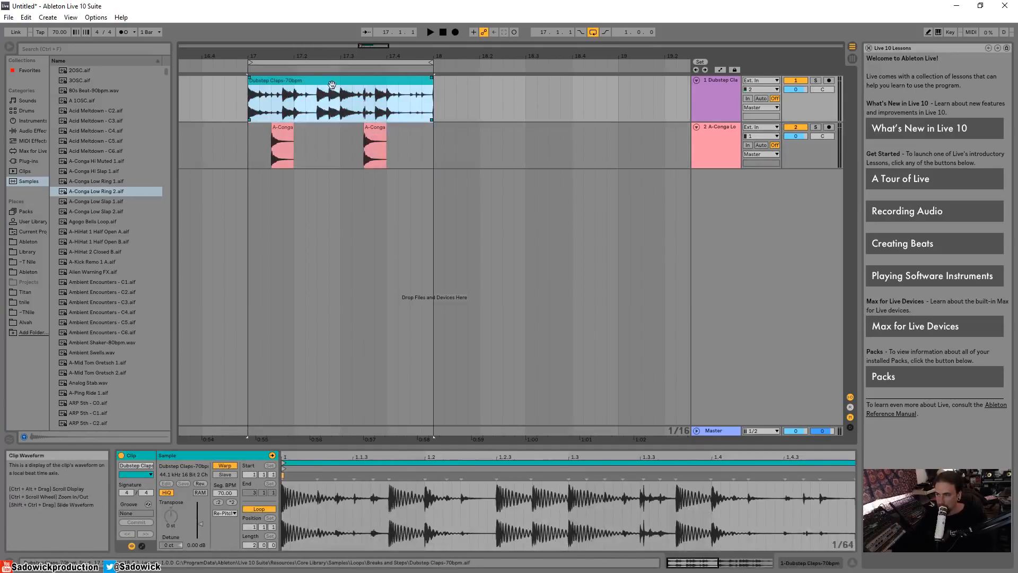
pyautogui.hotkey('ctrl', 'd')
pyautogui.hotkey('ctrl', 'z')
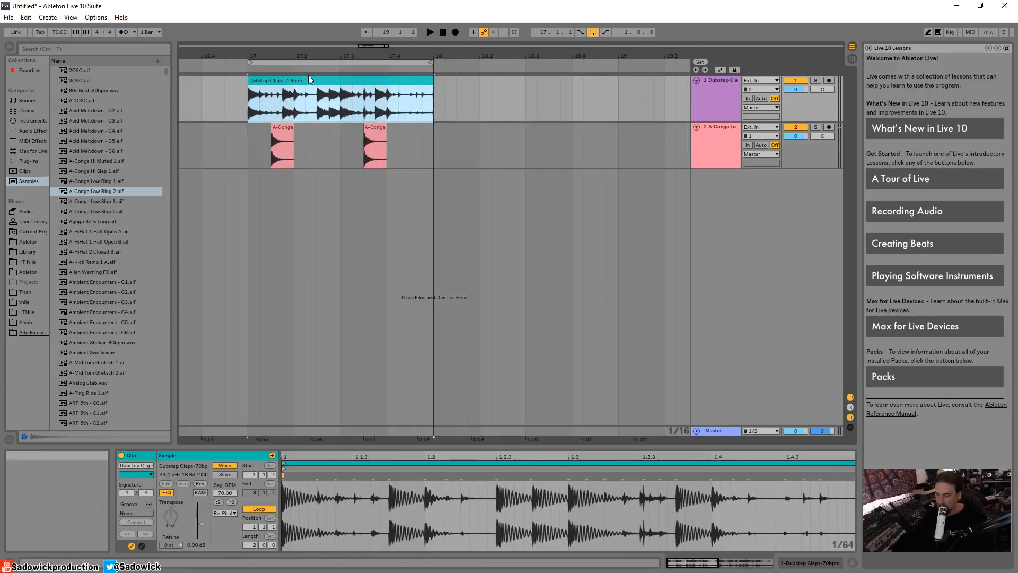
pyautogui.hotkey('ctrl', 'd')
pyautogui.hotkey('ctrl', 'z')
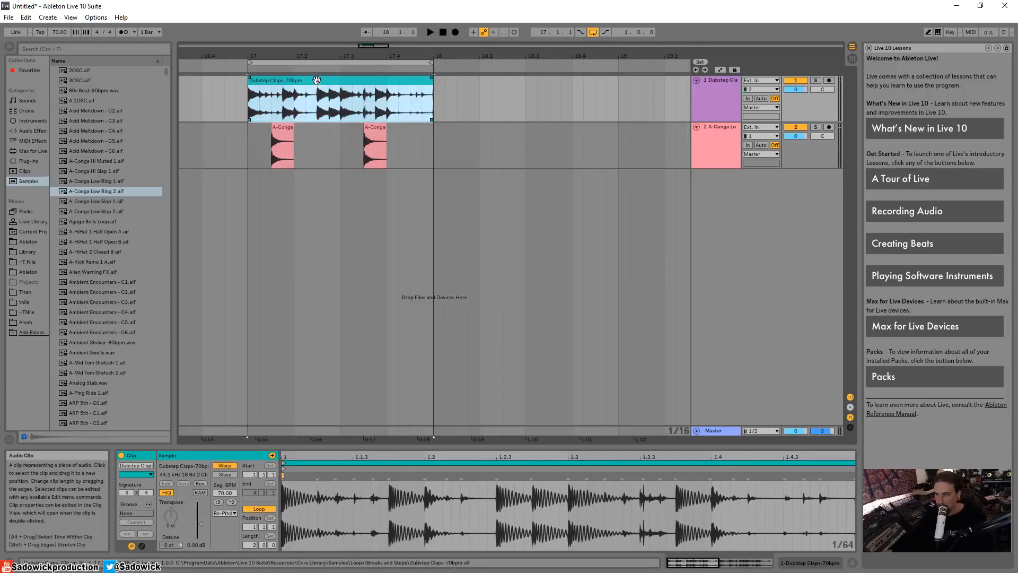
# Copy the Dubstep Claps clip, paste it at 18.1.1 on the same track, and undo the paste.
pyautogui.rightClick(317, 80)
pyautogui.click(335, 93)
pyautogui.click(437, 89)
pyautogui.rightClick(437, 89)
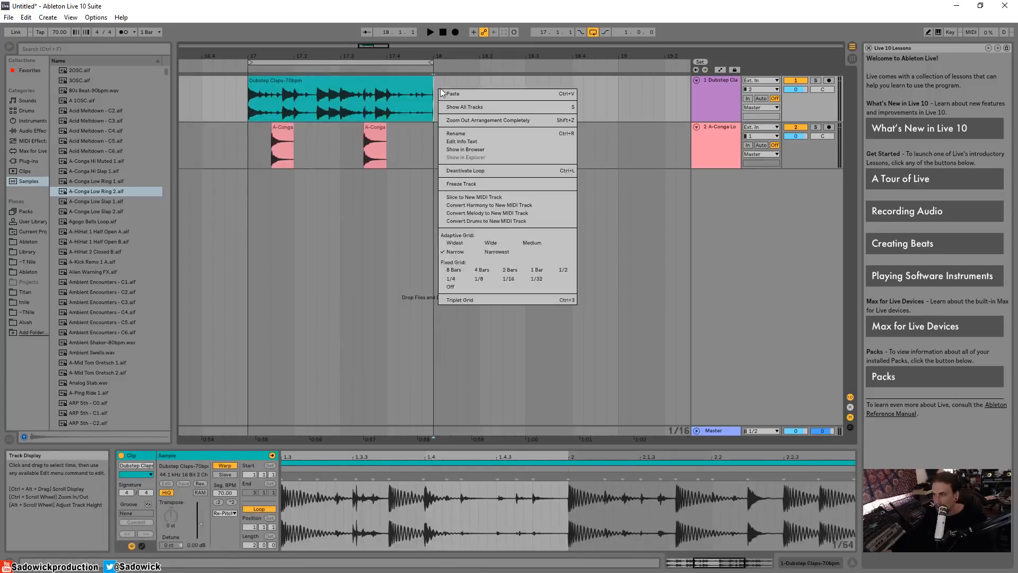
pyautogui.click(450, 93)
pyautogui.hotkey('ctrl', 'z')
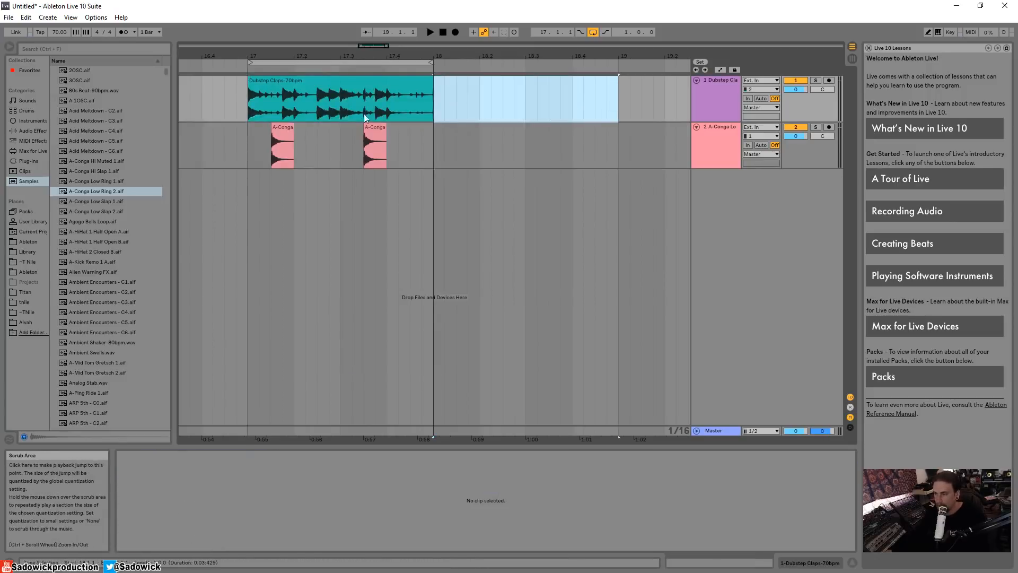
# Move the duplicated second conga clip to 17.4.2 and place the insert marker at 18.1.1.
pyautogui.moveTo(374, 136); pyautogui.dragTo(409, 139)
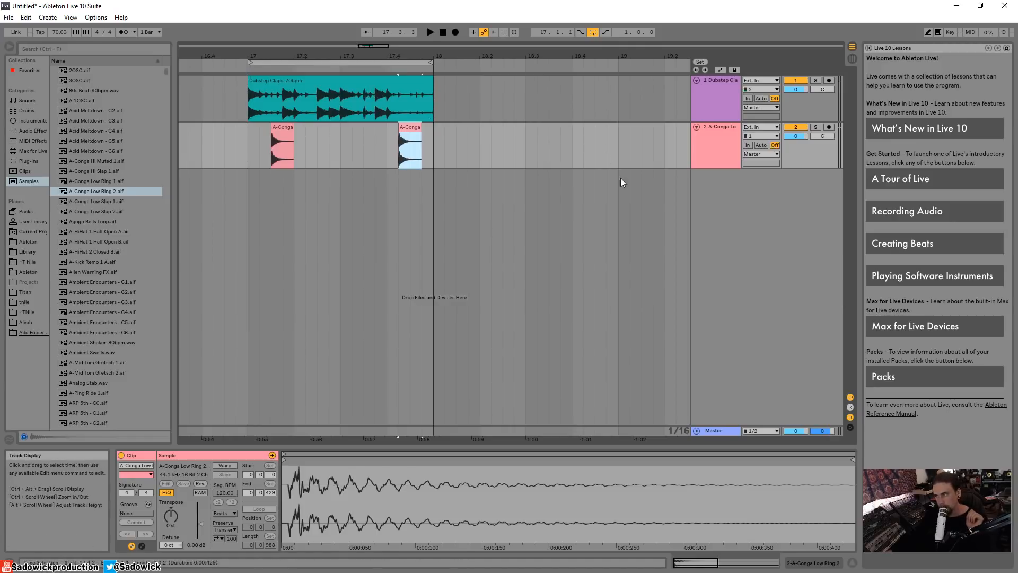
pyautogui.click(435, 136)
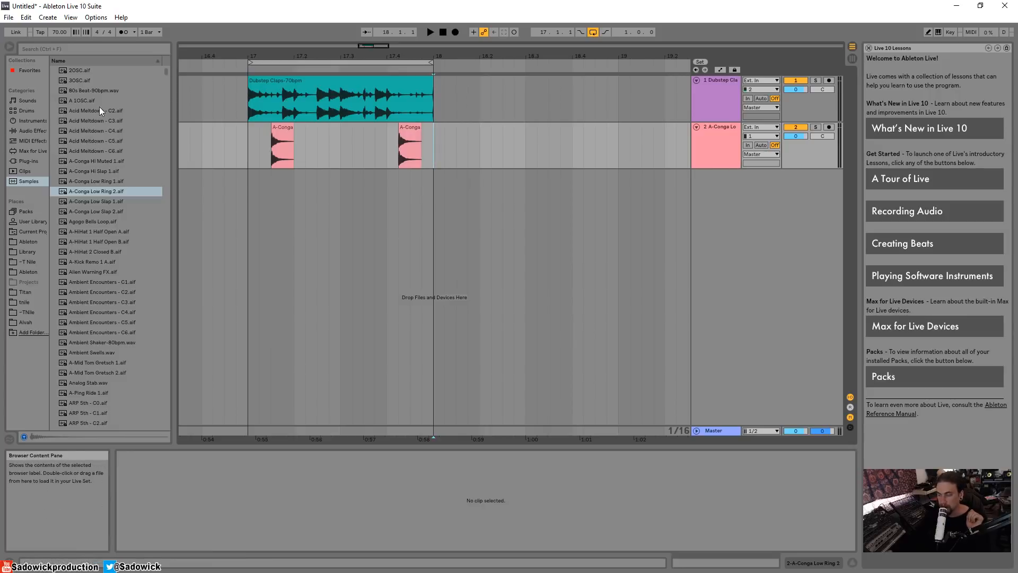
# Browse the Bass presets among the Sounds and preview Acid Meltdown Bass, Acoustic Synth Bass, Agressive Bass and Airy Tube Bass.
pyautogui.click(24, 100)
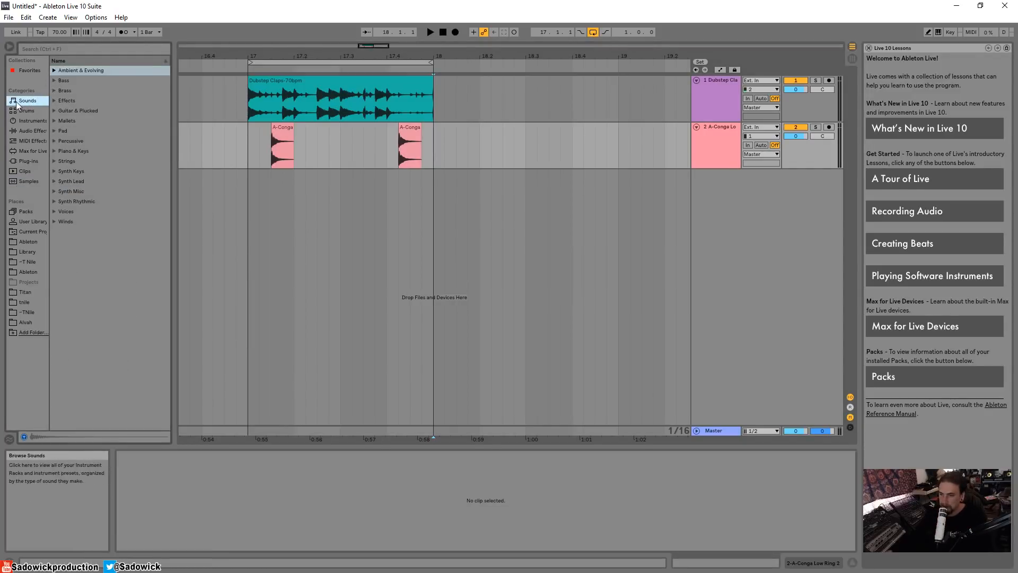
pyautogui.click(53, 81)
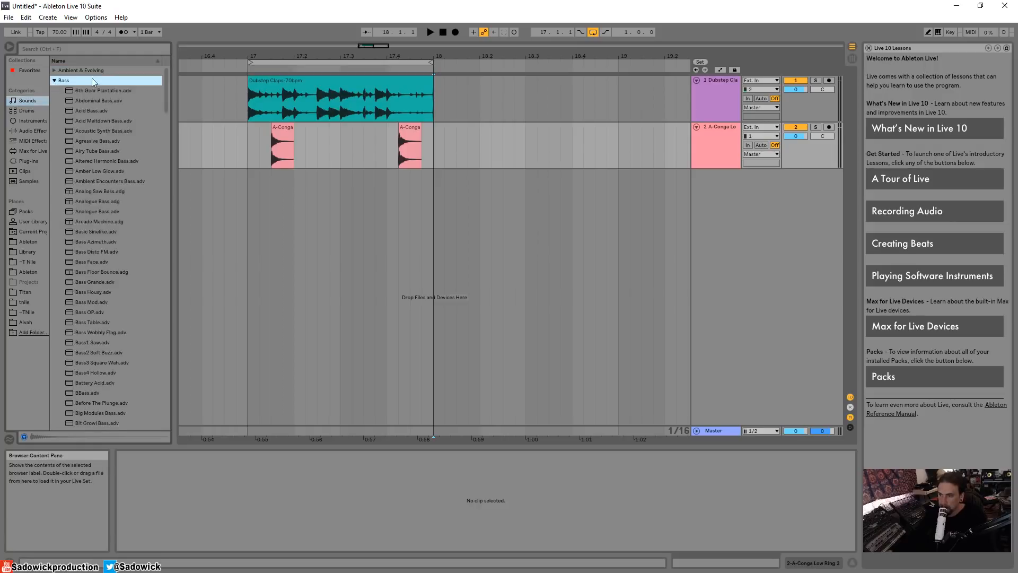
pyautogui.click(102, 120)
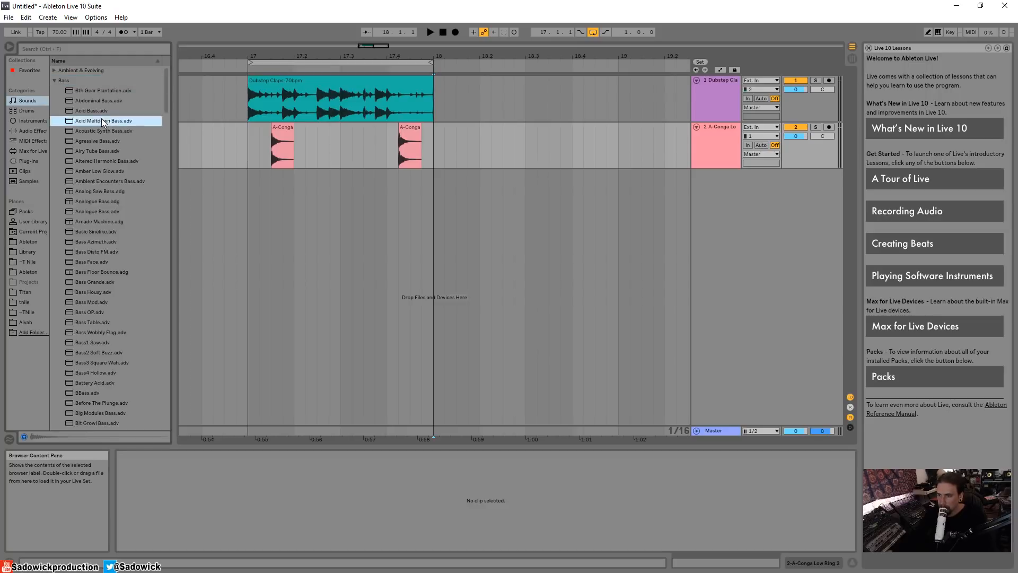
pyautogui.click(100, 131)
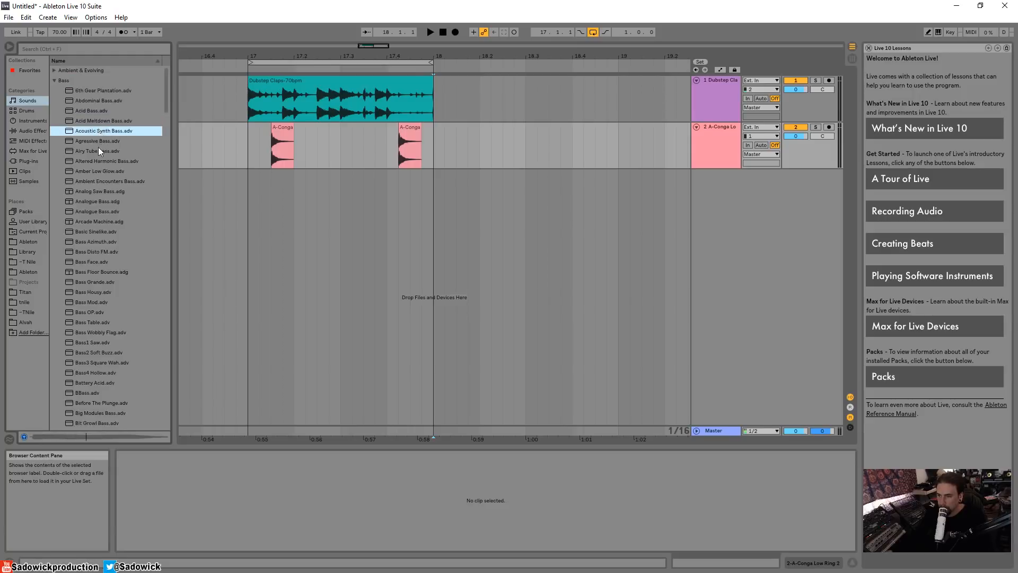
pyautogui.click(98, 140)
pyautogui.click(98, 150)
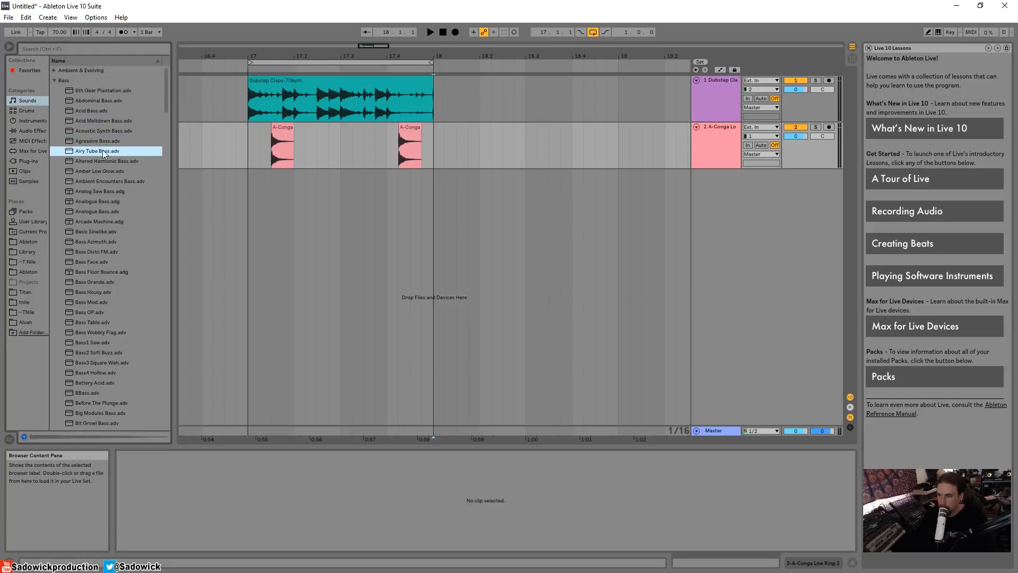
# Load Airy Tube Bass.adv onto a new MIDI track below the conga track and unfold that track.
pyautogui.moveTo(93, 151); pyautogui.dragTo(252, 187)
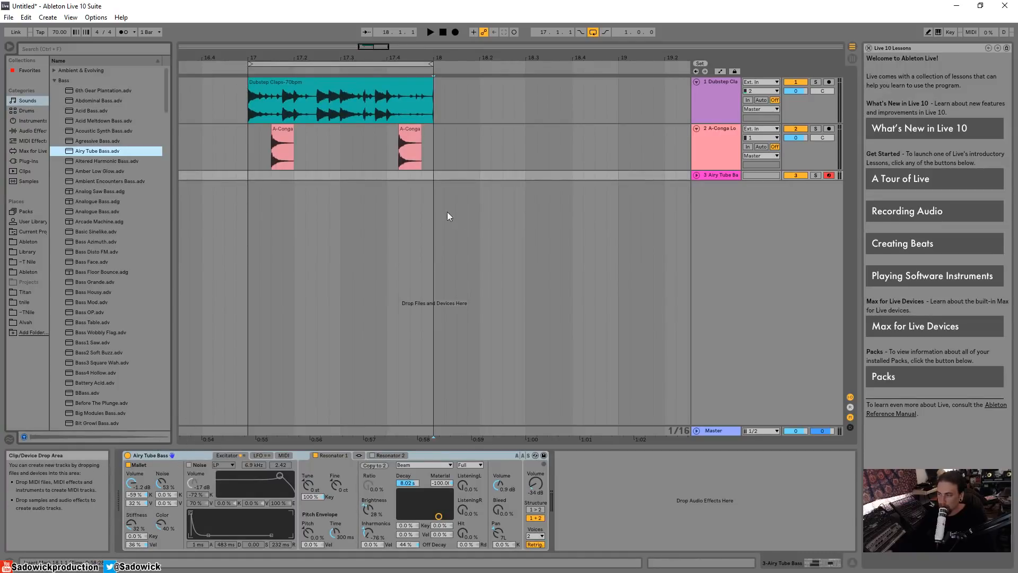
pyautogui.click(696, 175)
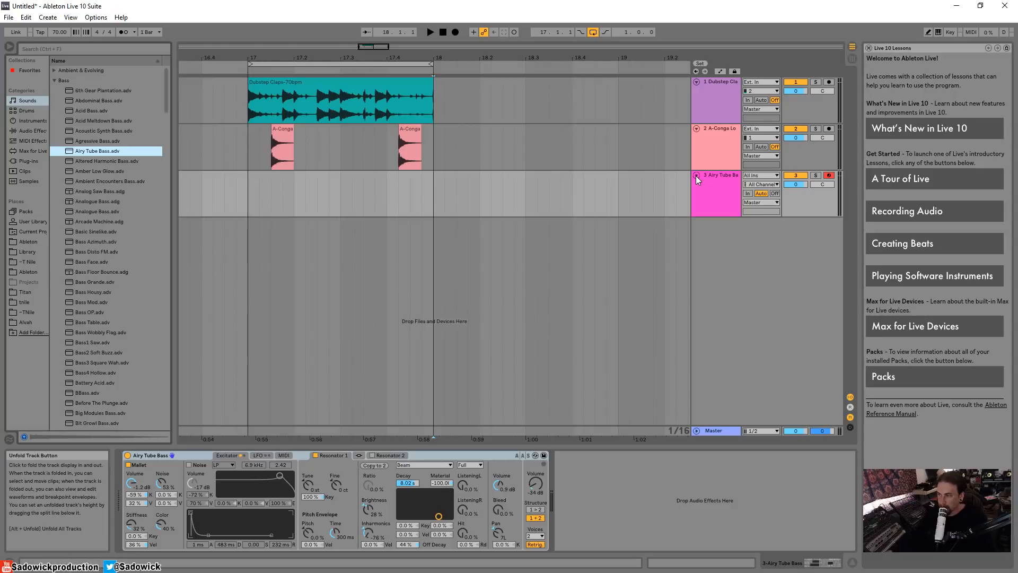
# Insert an empty MIDI clip from 17.1.1 to 18.1.1 on the Airy Tube Bass track.
pyautogui.click(253, 184)
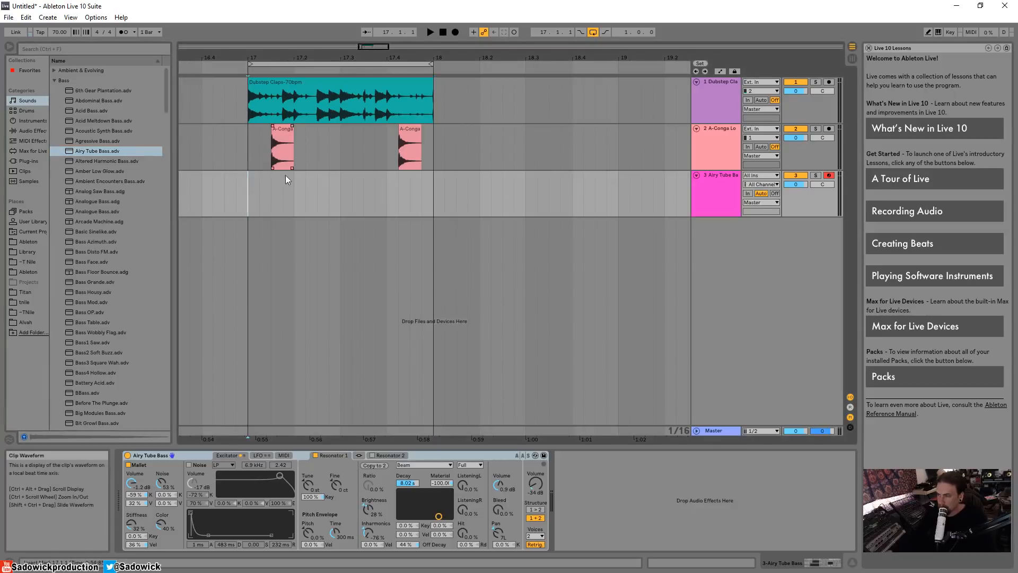
pyautogui.click(292, 79)
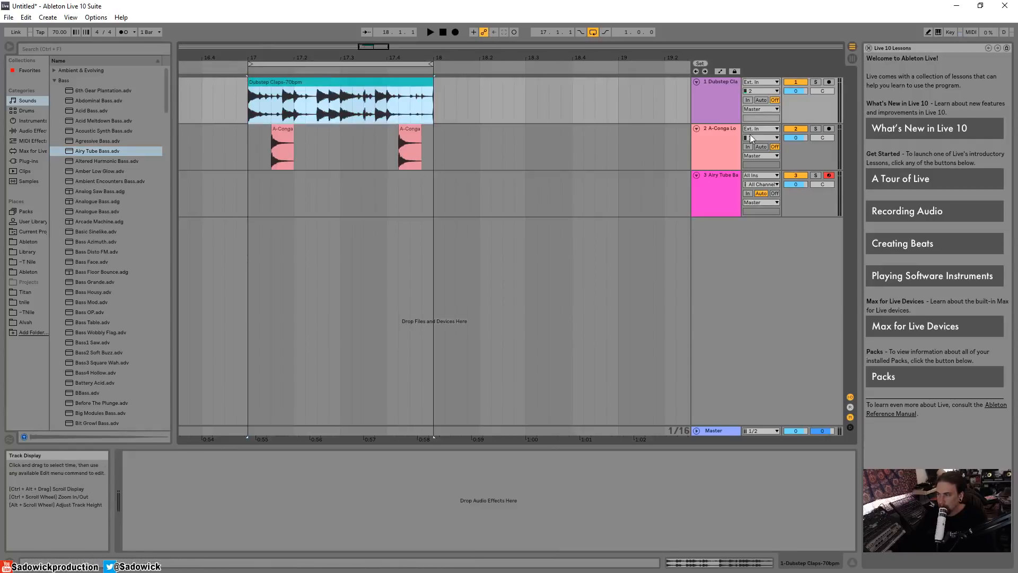
pyautogui.click(433, 183)
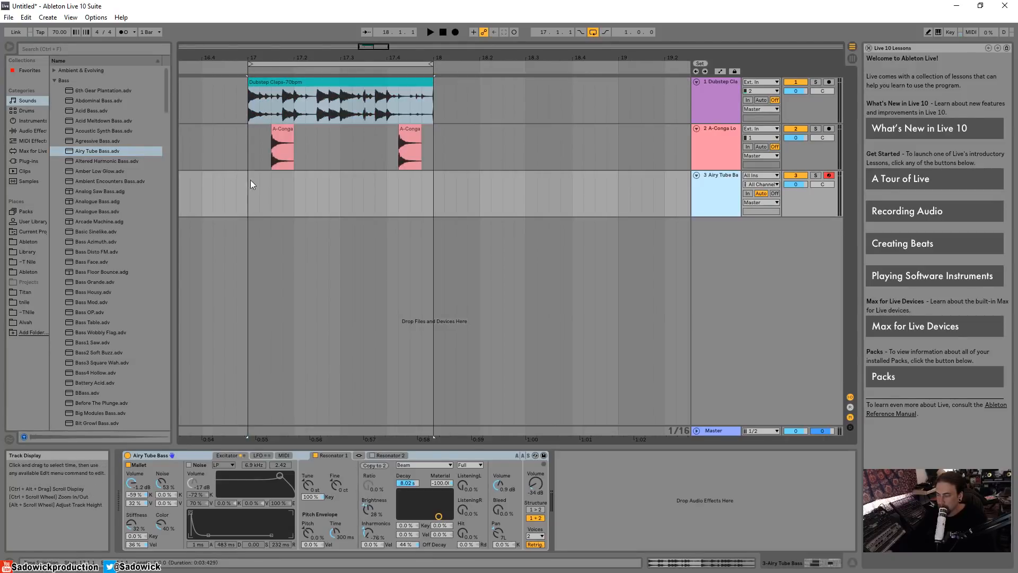
pyautogui.moveTo(248, 183); pyautogui.dragTo(272, 189)
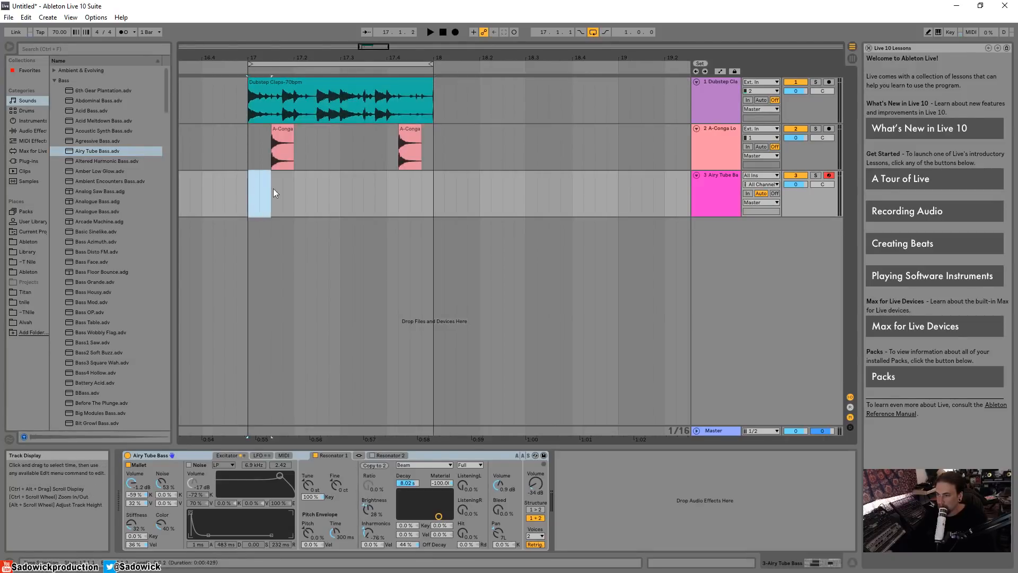
pyautogui.moveTo(358, 190); pyautogui.dragTo(438, 187)
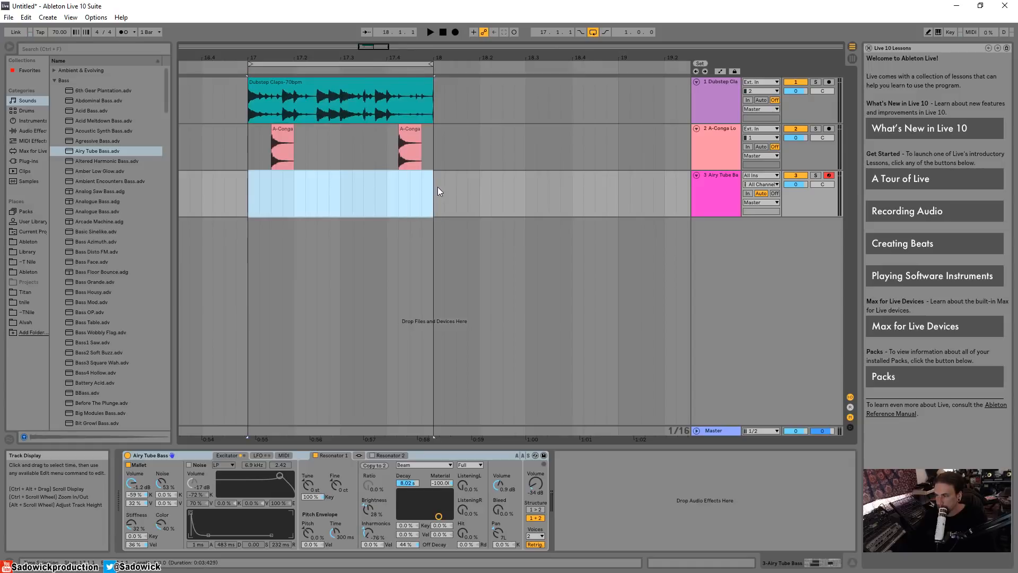
pyautogui.rightClick(374, 174)
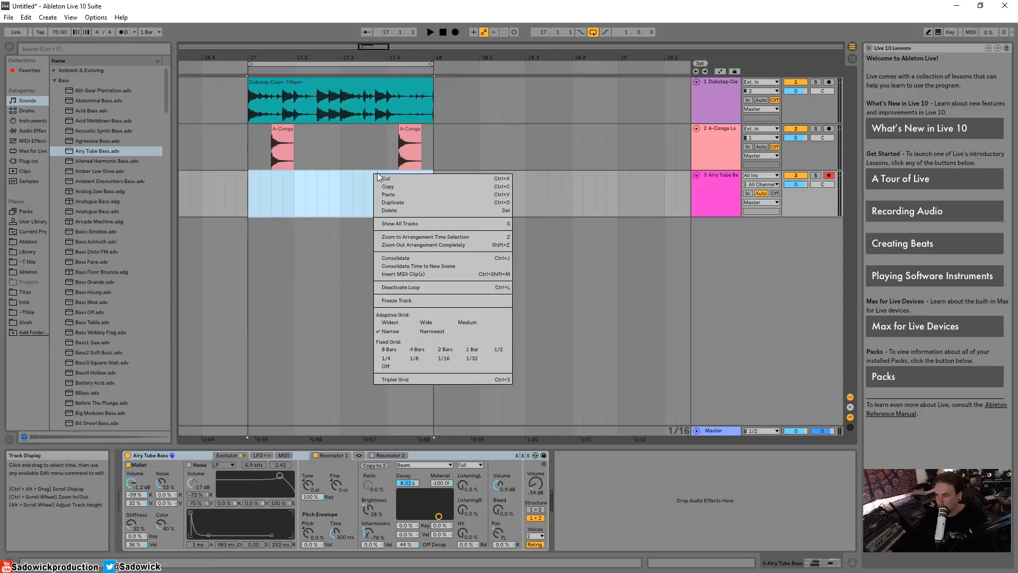
pyautogui.click(412, 275)
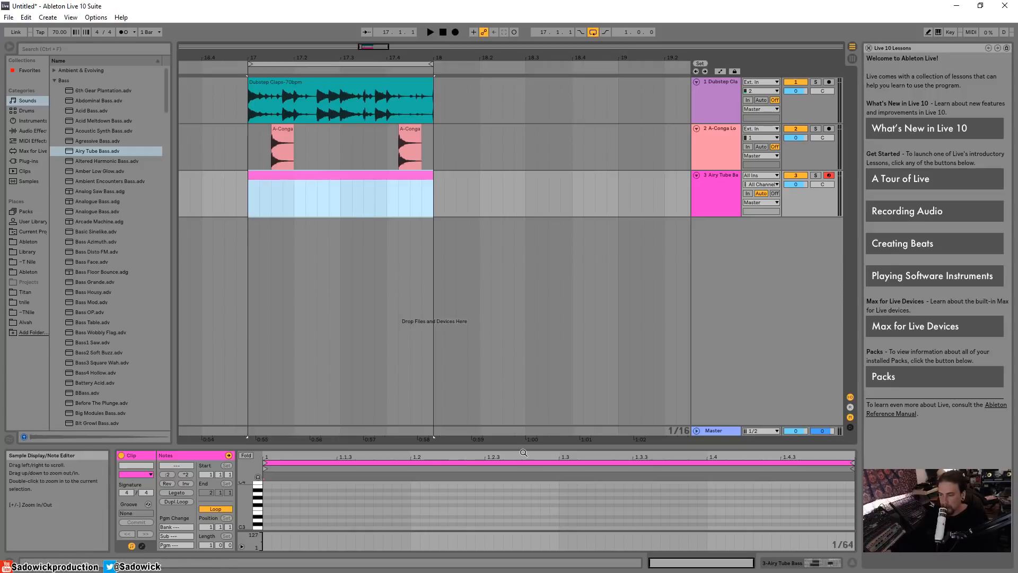
# Show the Airy Tube Bass instrument's device controls, and return to the new MIDI clip's note editor.
pyautogui.click(800, 563)
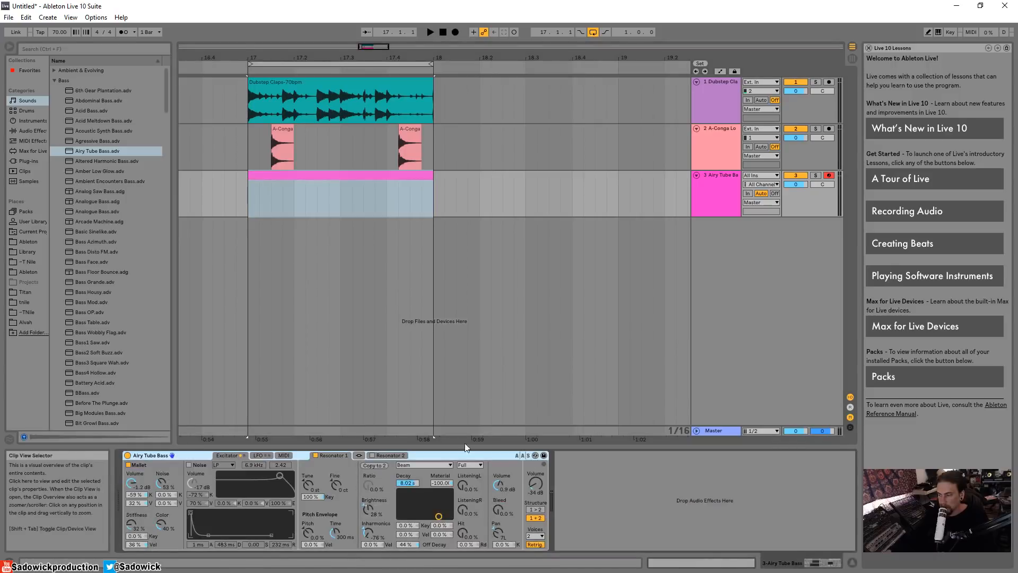
pyautogui.hotkey('shift', 'Tab')
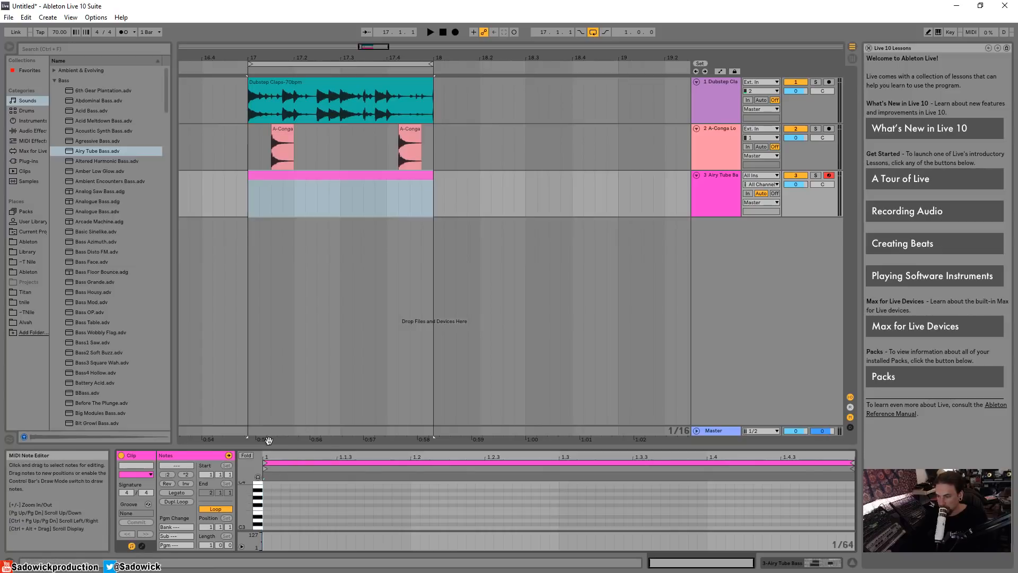
pyautogui.click(318, 173)
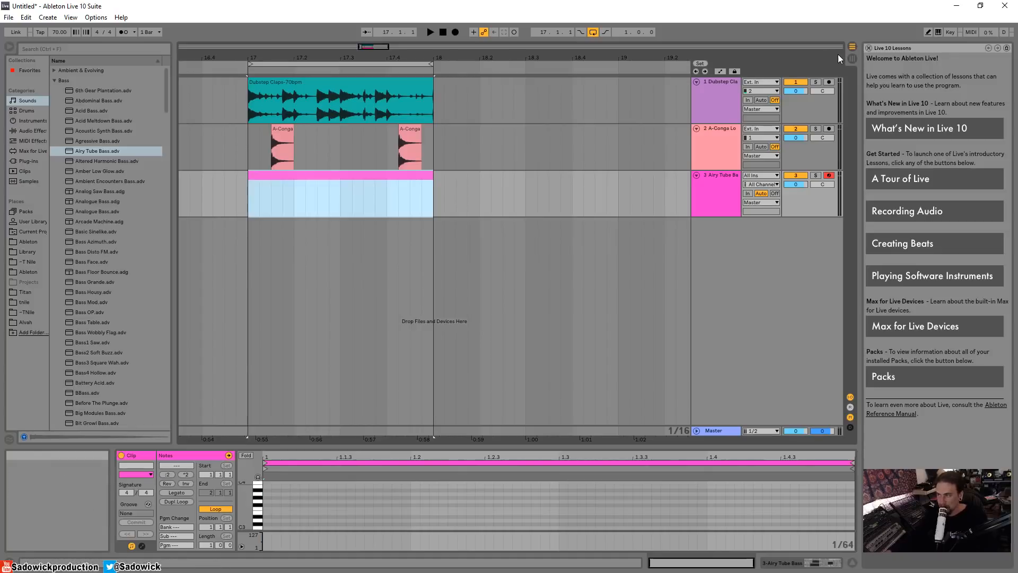
# View the three tracks in Session View and return to Arrangement View.
pyautogui.click(853, 59)
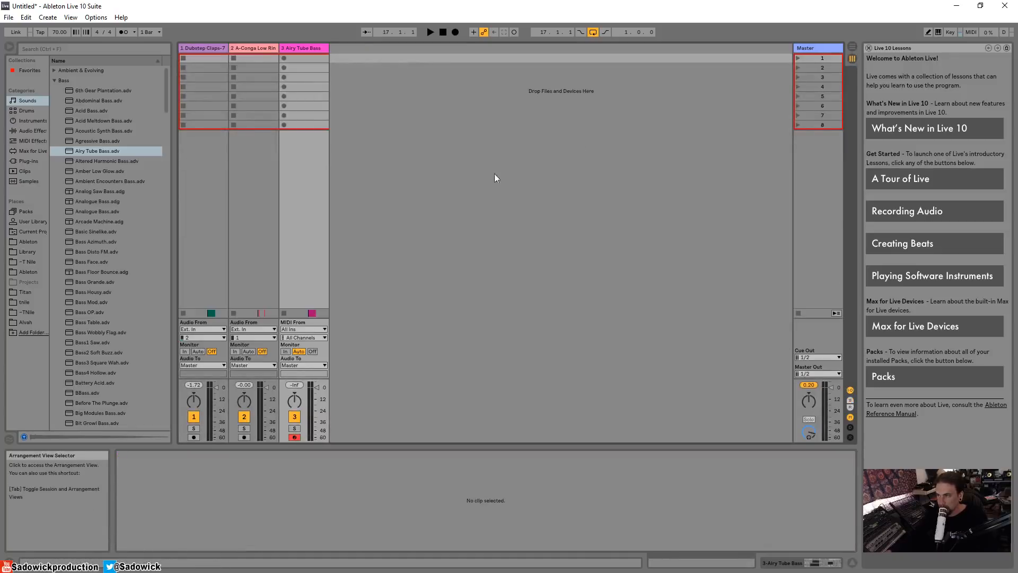
pyautogui.click(855, 46)
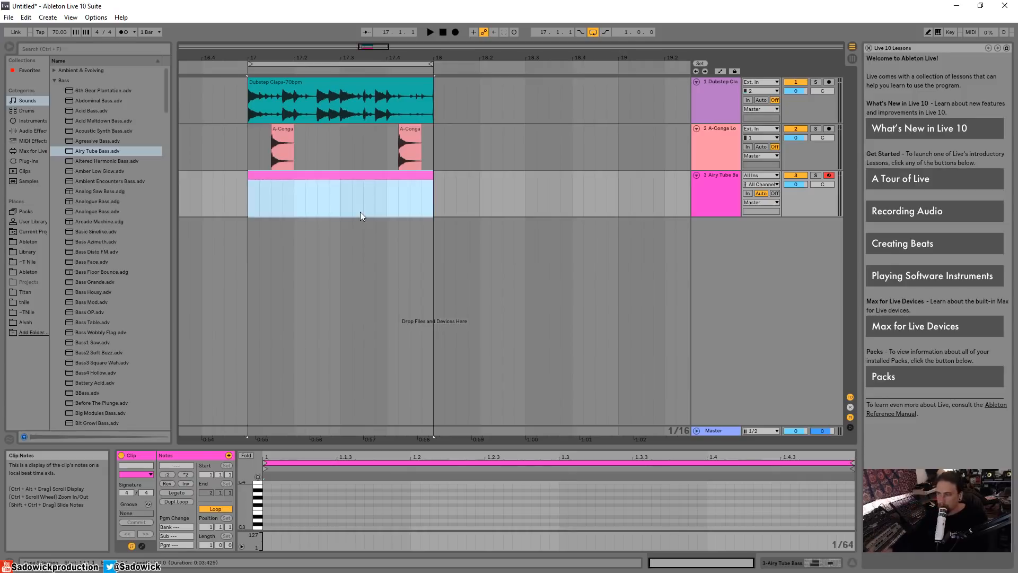
# View a longer stretch of the arrangement timeline, and select the Dubstep Claps clip at bar 17.
pyautogui.click(411, 130)
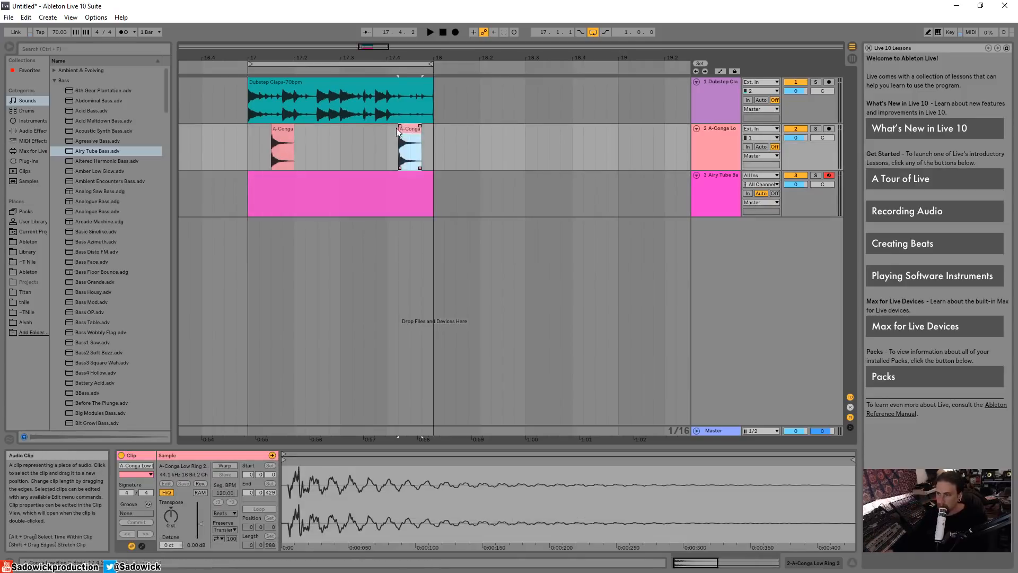
pyautogui.moveTo(413, 129)
pyautogui.mouseDown()
pyautogui.moveTo(352, 129)
pyautogui.moveTo(412, 132)
pyautogui.mouseUp()
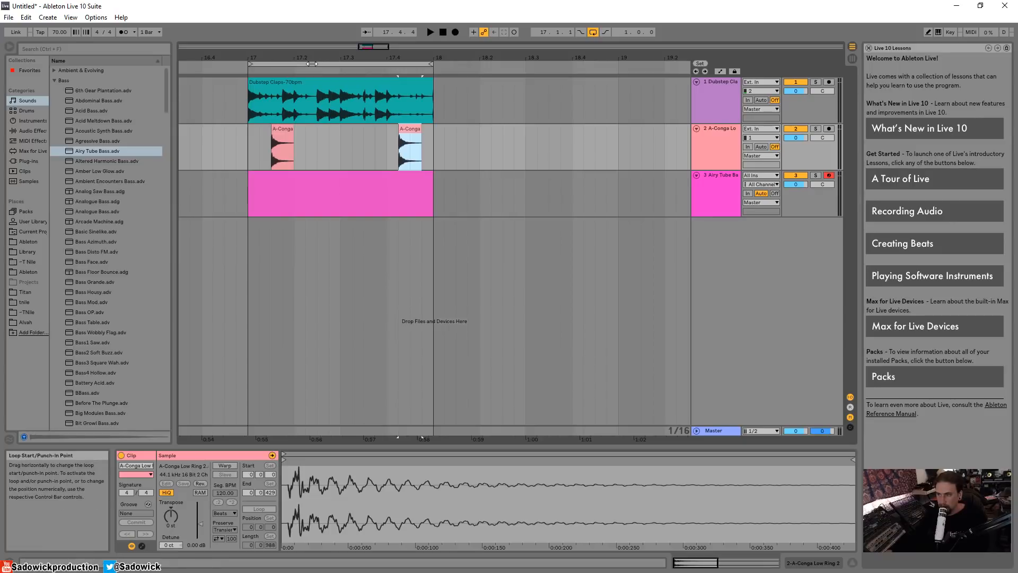
pyautogui.moveTo(323, 60); pyautogui.dragTo(313, 28)
pyautogui.click(330, 58)
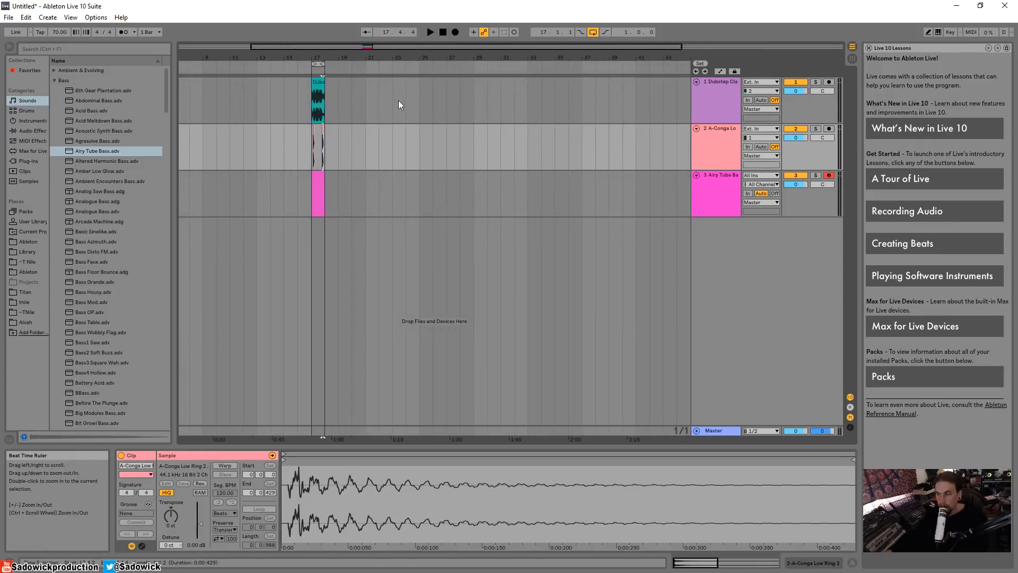
pyautogui.moveTo(370, 138); pyautogui.dragTo(390, 131)
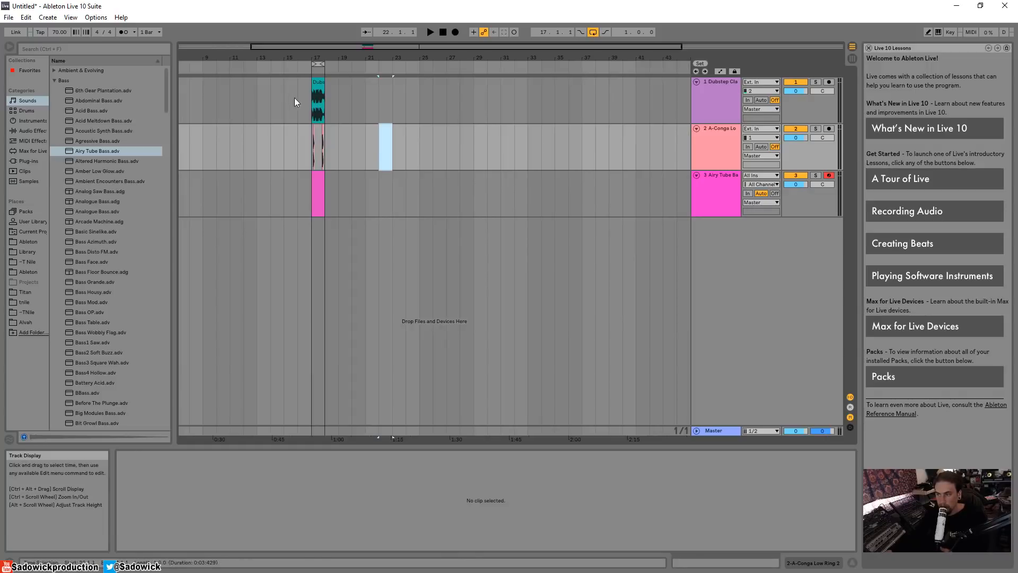
pyautogui.click(317, 79)
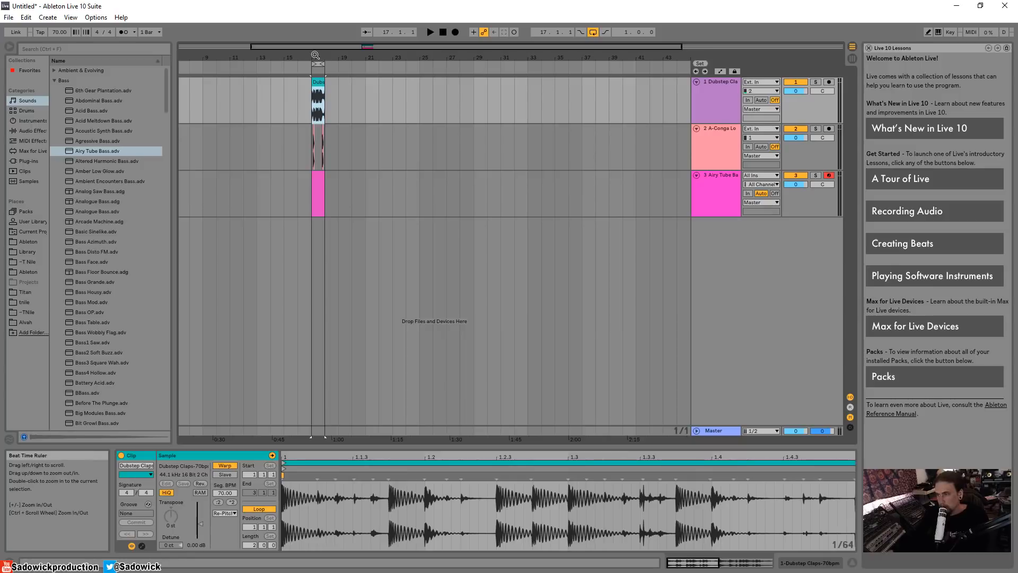
# Set the arrangement grid to a fixed 1 Bar and select bar 19 across all three tracks.
pyautogui.moveTo(315, 55); pyautogui.dragTo(416, 154)
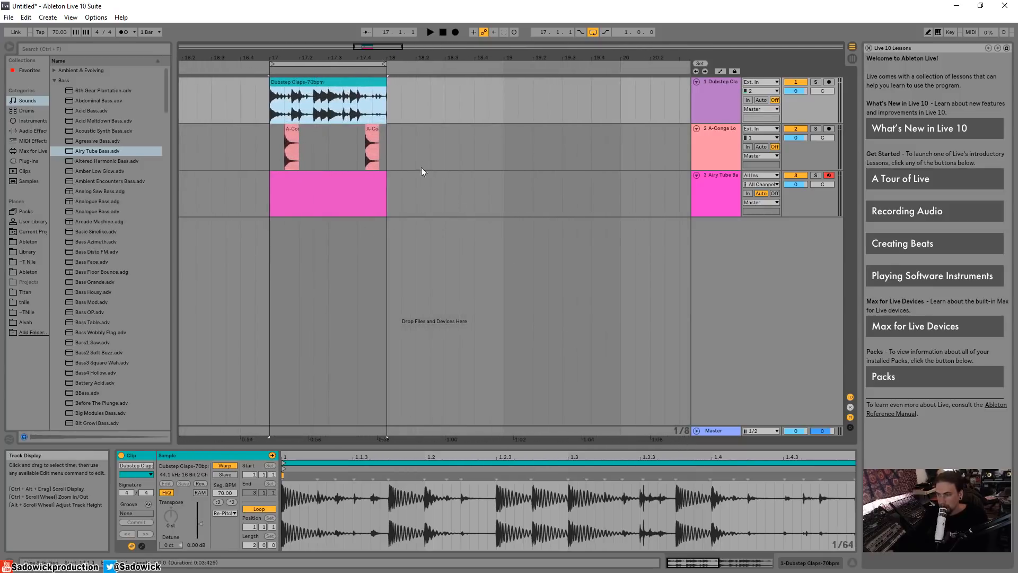
pyautogui.rightClick(424, 150)
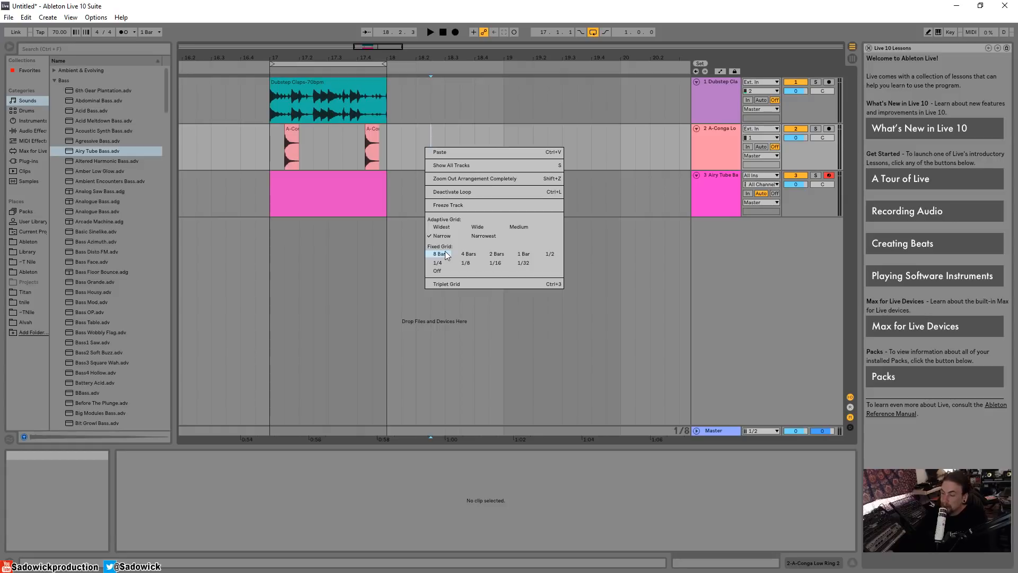
pyautogui.click(527, 254)
pyautogui.moveTo(364, 179); pyautogui.dragTo(427, 176)
pyautogui.moveTo(501, 192); pyautogui.dragTo(609, 80)
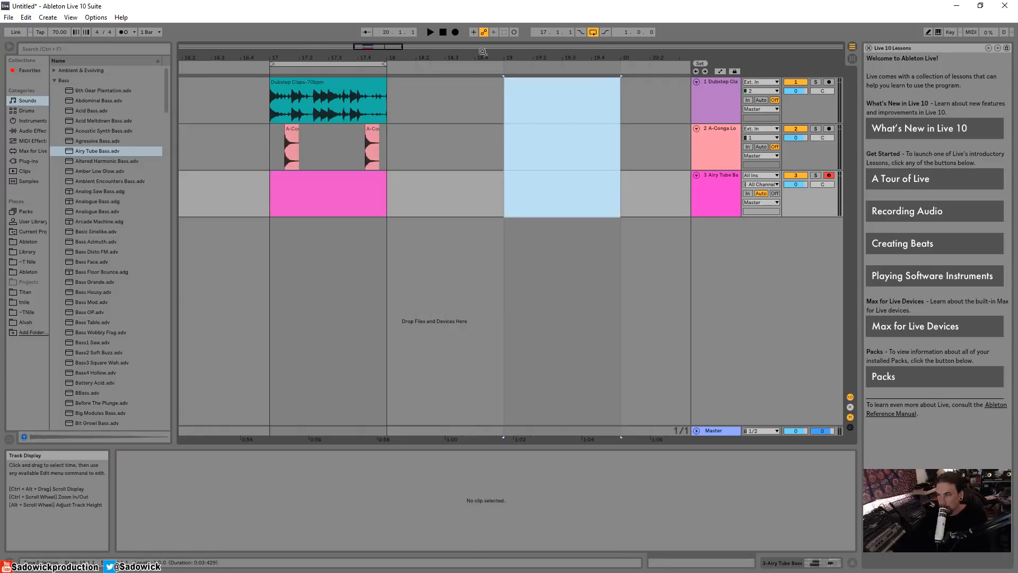
# Return the arrangement grid to the adaptive Narrow setting and check the grid spacing at different zoom levels.
pyautogui.moveTo(341, 57)
pyautogui.mouseDown()
pyautogui.moveTo(336, 20)
pyautogui.moveTo(335, 85)
pyautogui.moveTo(336, 69)
pyautogui.mouseUp()
pyautogui.rightClick(425, 139)
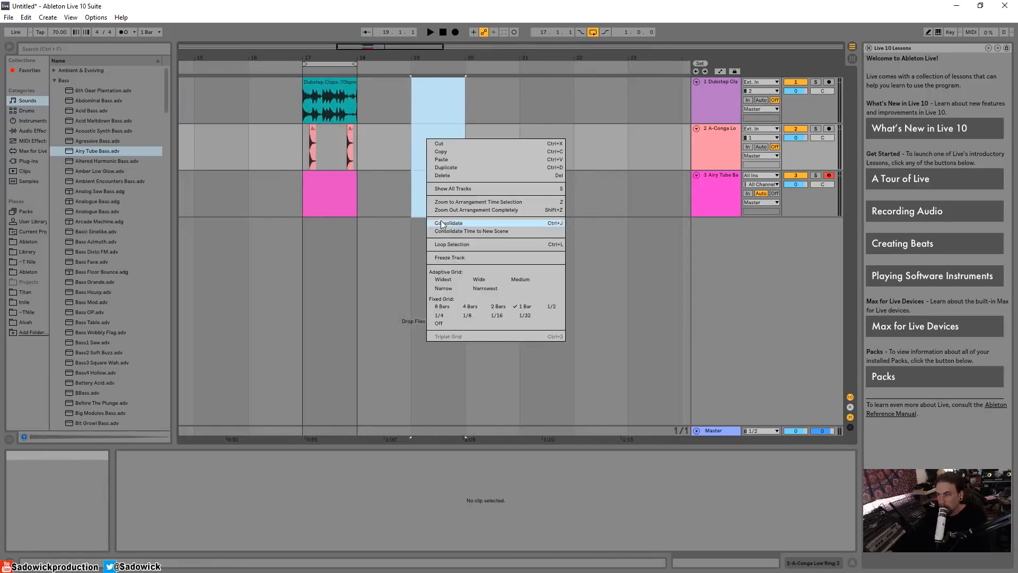
pyautogui.click(444, 288)
pyautogui.moveTo(250, 53); pyautogui.dragTo(250, 74)
pyautogui.moveTo(472, 64); pyautogui.dragTo(472, 58)
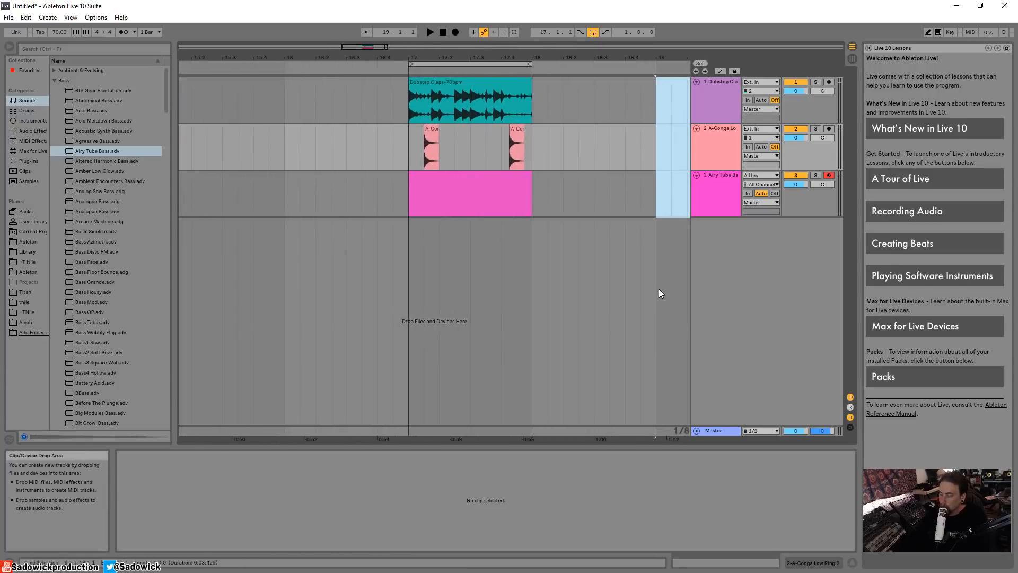
# Show the Airy Tube Bass MIDI clip in an enlarged note editor and set its grid to a fixed 1/16.
pyautogui.click(493, 177)
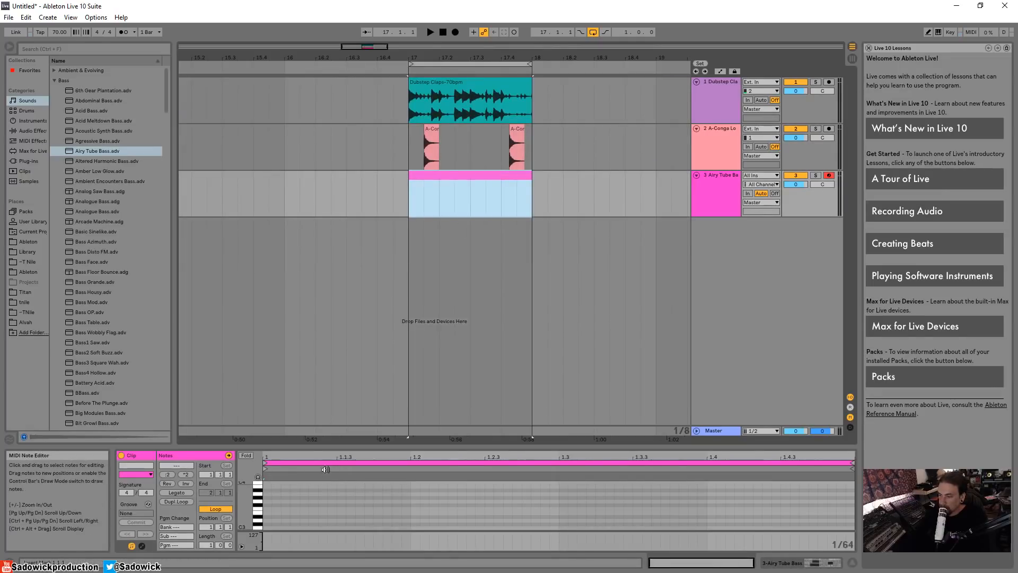
pyautogui.moveTo(324, 450); pyautogui.dragTo(324, 231)
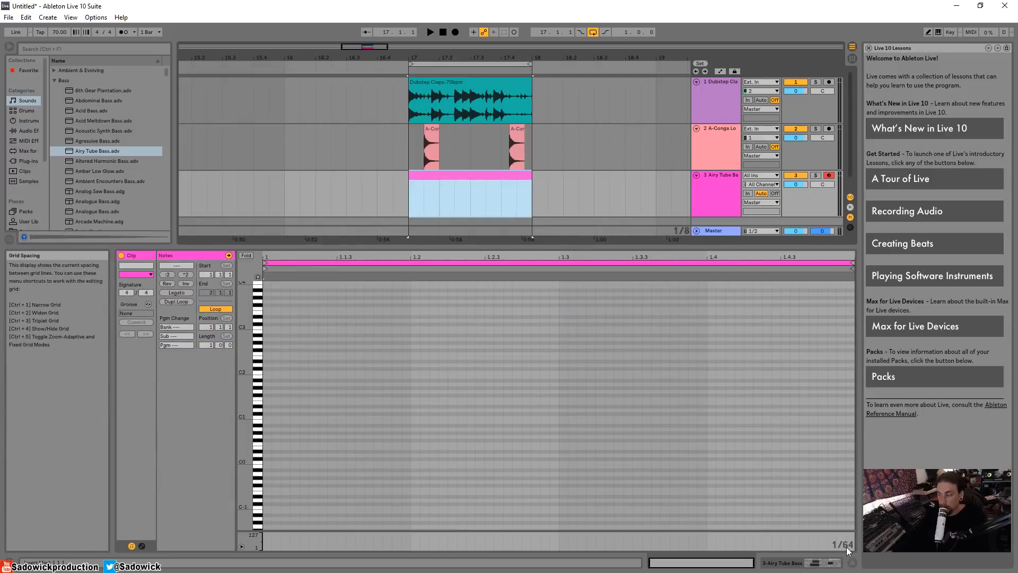
pyautogui.rightClick(438, 380)
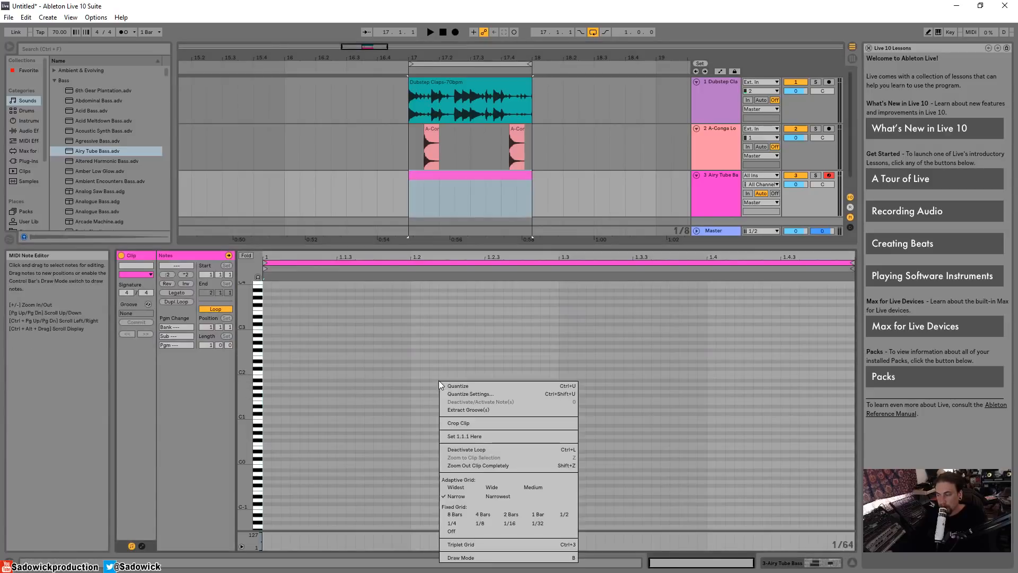
pyautogui.click(511, 525)
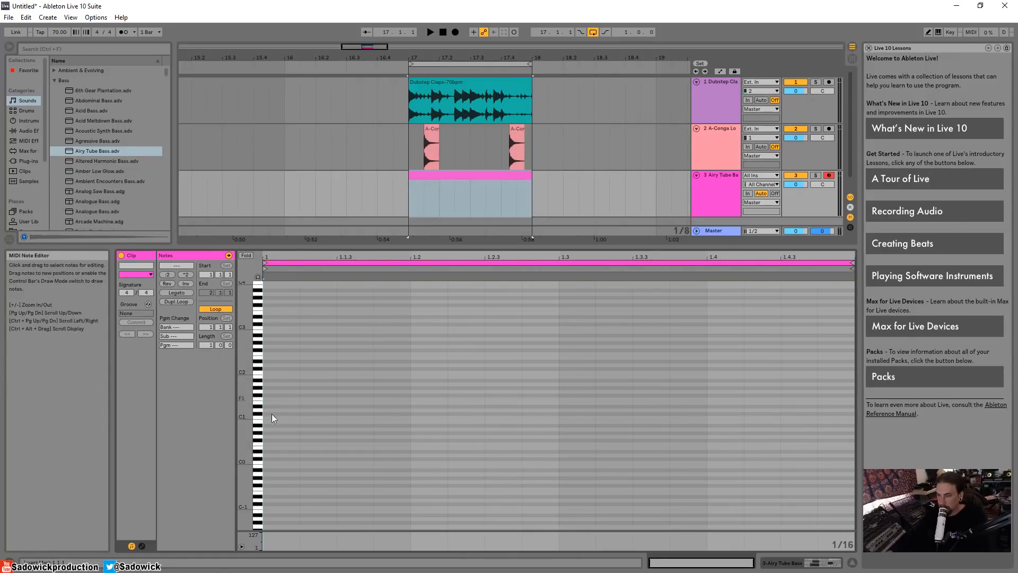
# Add a 1/16 C2 note at the start of the bass clip and play it back.
pyautogui.doubleClick(276, 373)
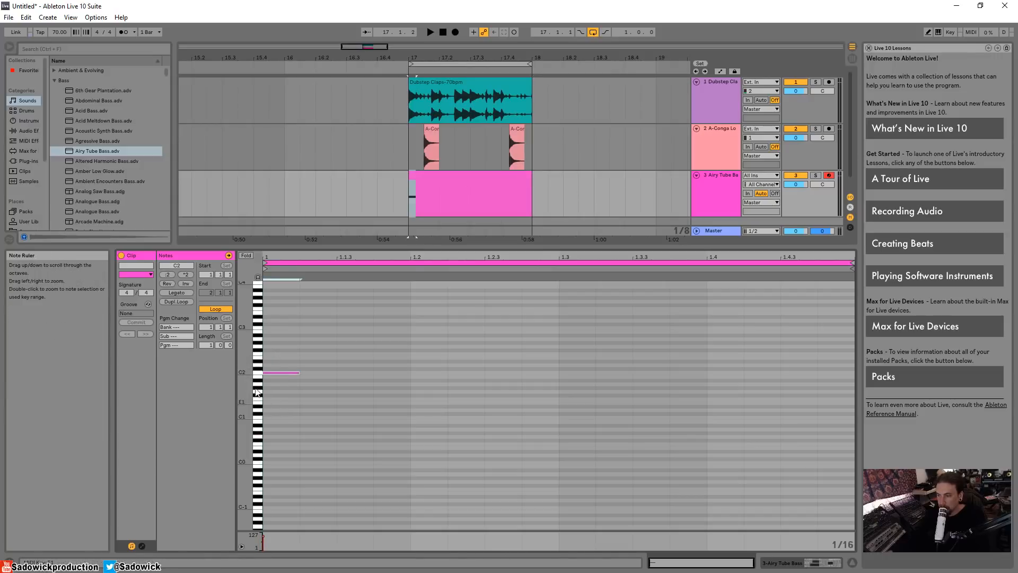
pyautogui.moveTo(245, 376); pyautogui.dragTo(276, 372)
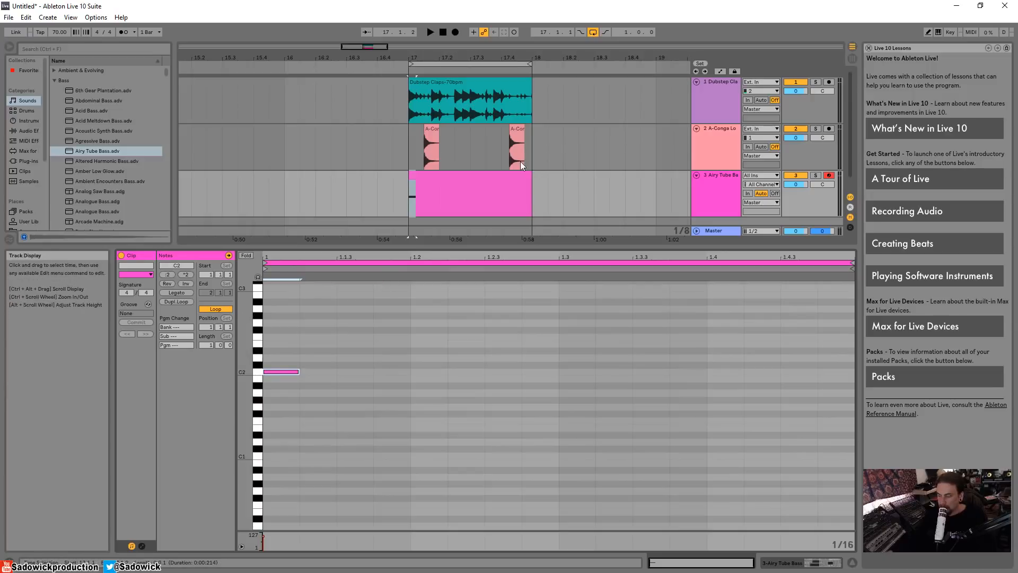
pyautogui.press('space')
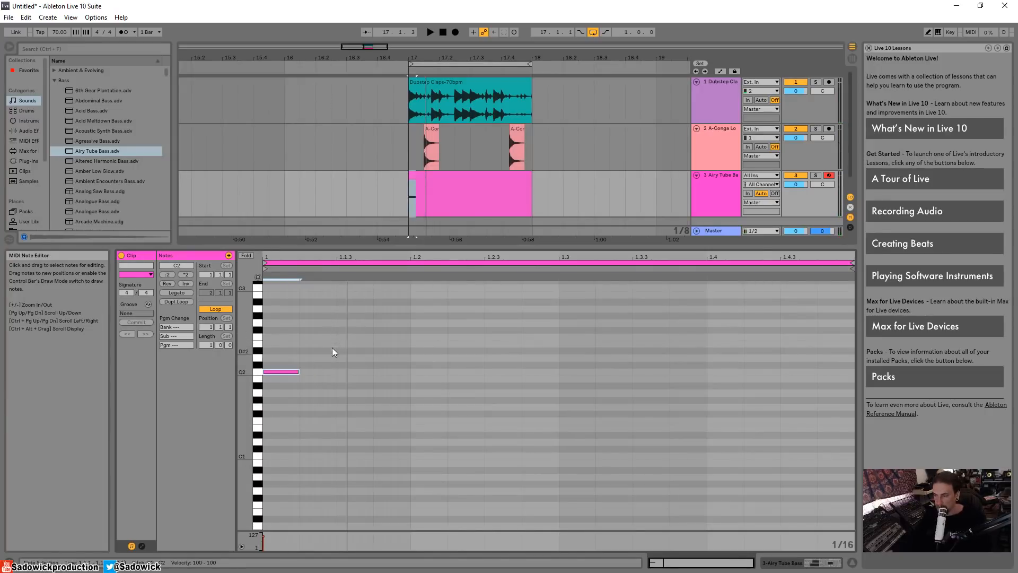
# Try Draw Mode on and off, add a B1 note right after the C2 note, and delete it.
pyautogui.press('b')
pyautogui.press('b')
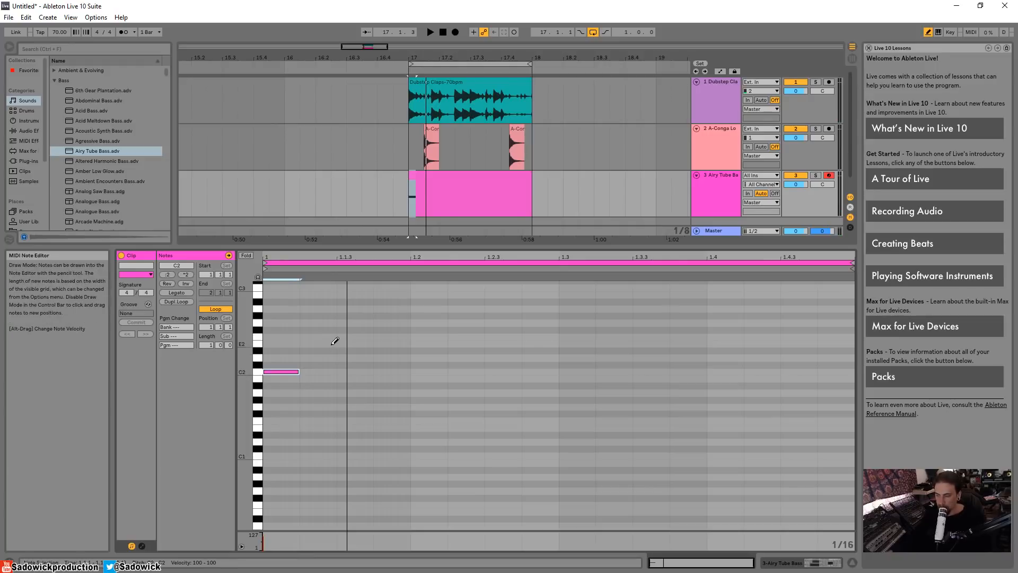
pyautogui.press('b')
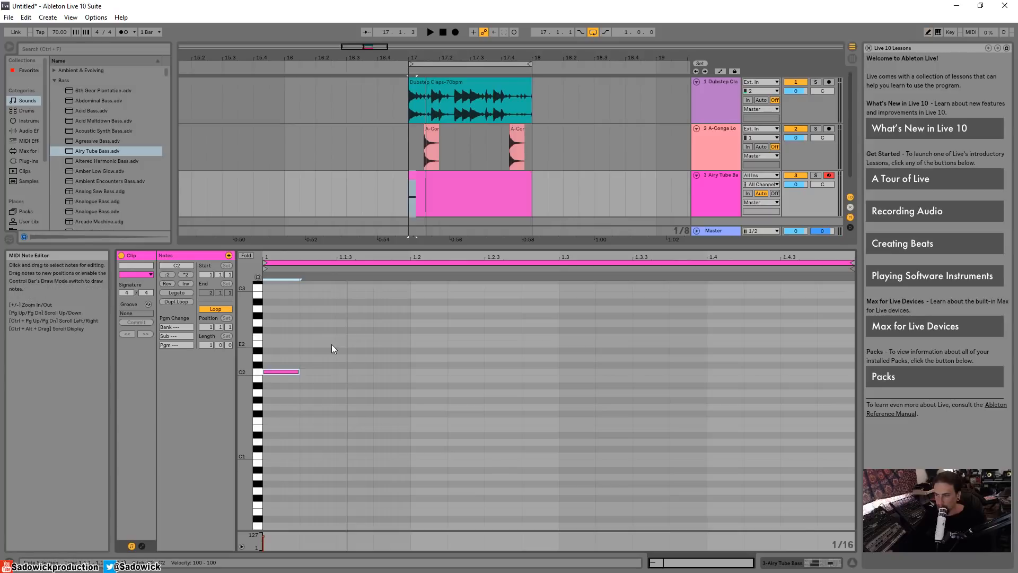
pyautogui.doubleClick(323, 379)
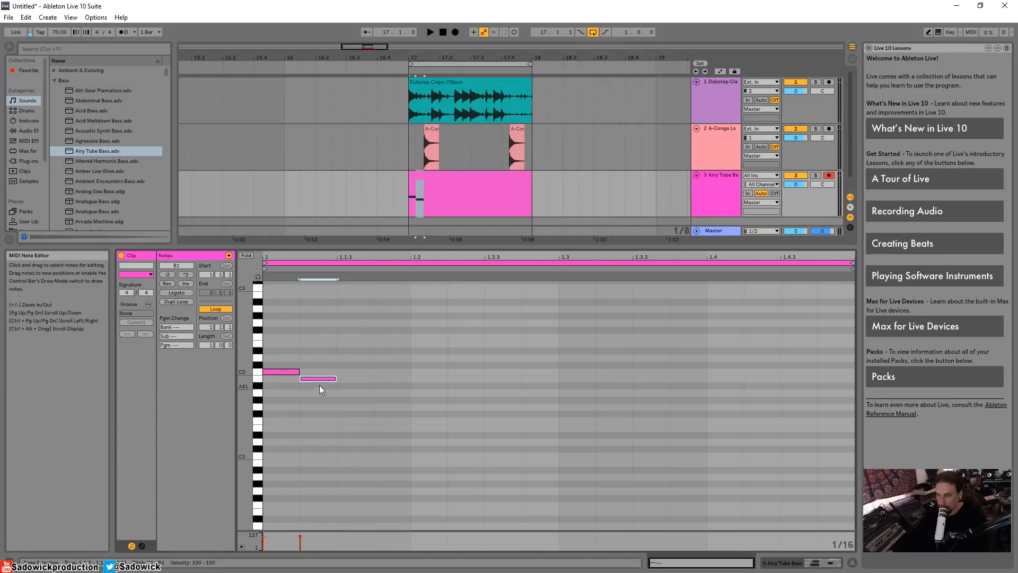
pyautogui.press('Delete')
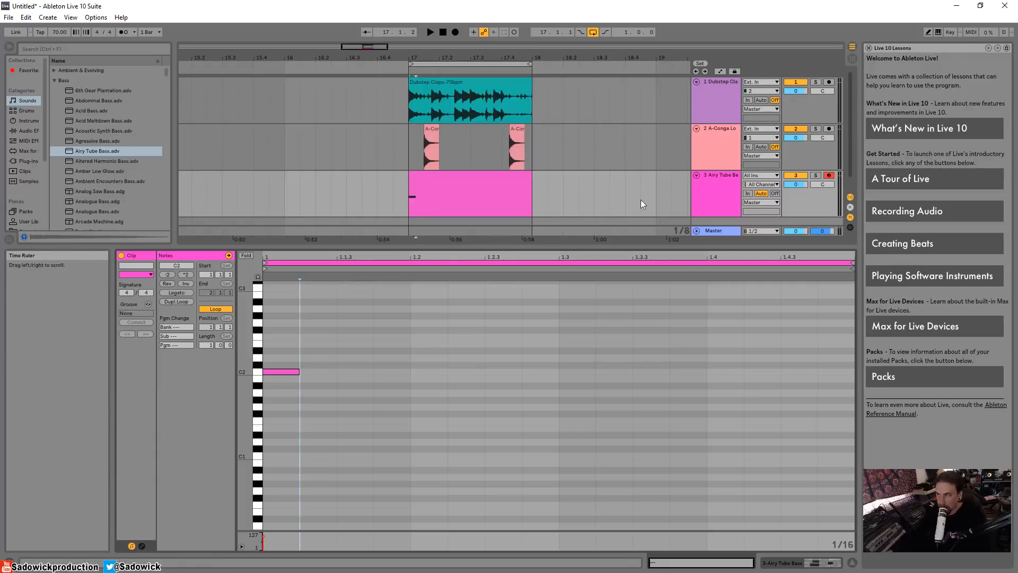
# Turn on Draw Mode and draw 1/16 notes: D2 at 1.1.3, 1.2.3 and 1.3, and C2 at 1.1.4 and 1.2.2.
pyautogui.click(928, 32)
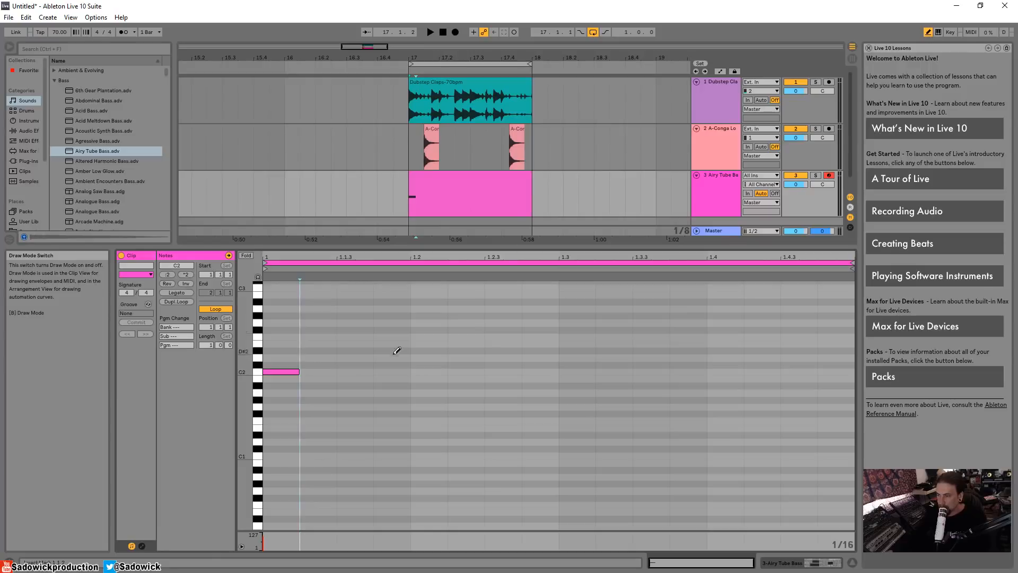
pyautogui.click(354, 358)
pyautogui.click(393, 372)
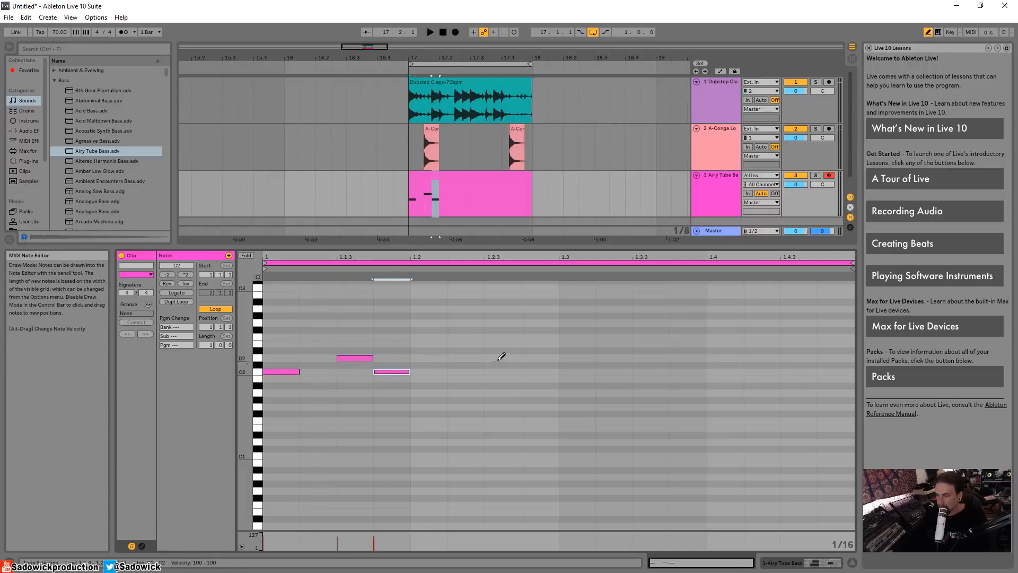
pyautogui.click(502, 358)
pyautogui.click(466, 371)
pyautogui.click(577, 358)
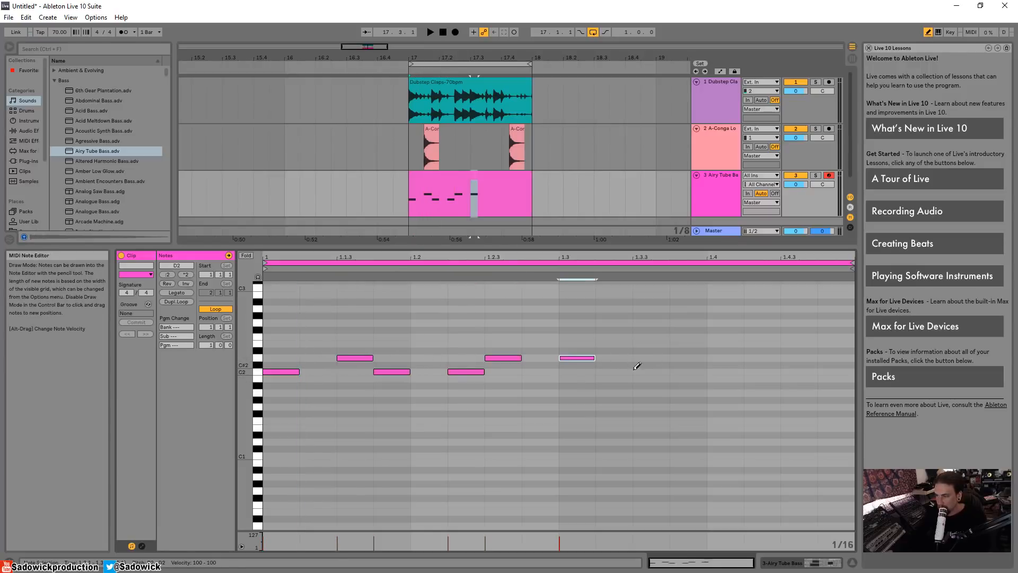
# Complete the bass line with 1/16 notes C2 at 1.3.3, D#2 at 1.3.4, C#2 at 1.4.2 and C2 at 1.4.3.
pyautogui.click(651, 372)
pyautogui.click(688, 351)
pyautogui.click(762, 365)
pyautogui.click(801, 365)
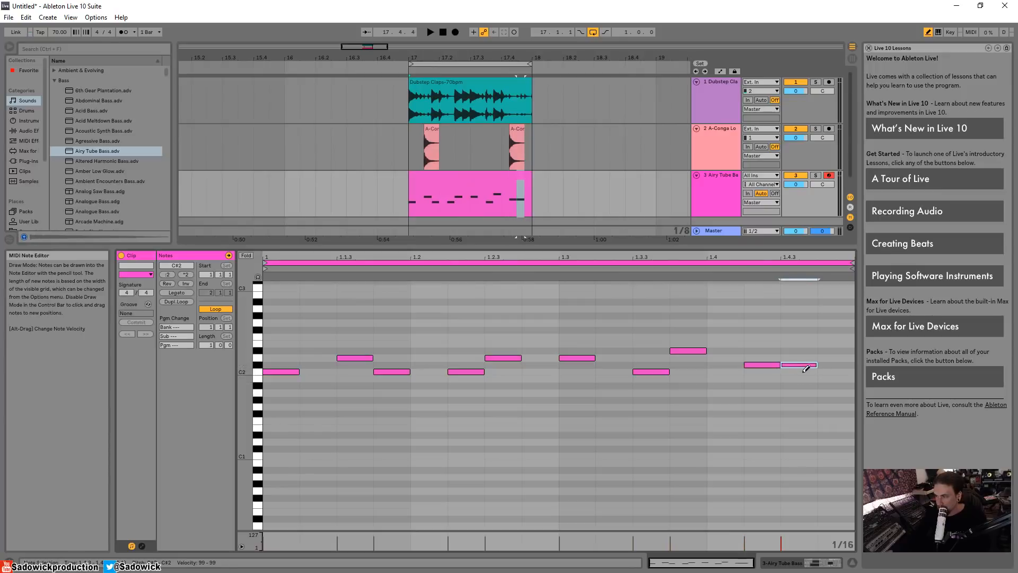
pyautogui.click(801, 372)
pyautogui.click(803, 364)
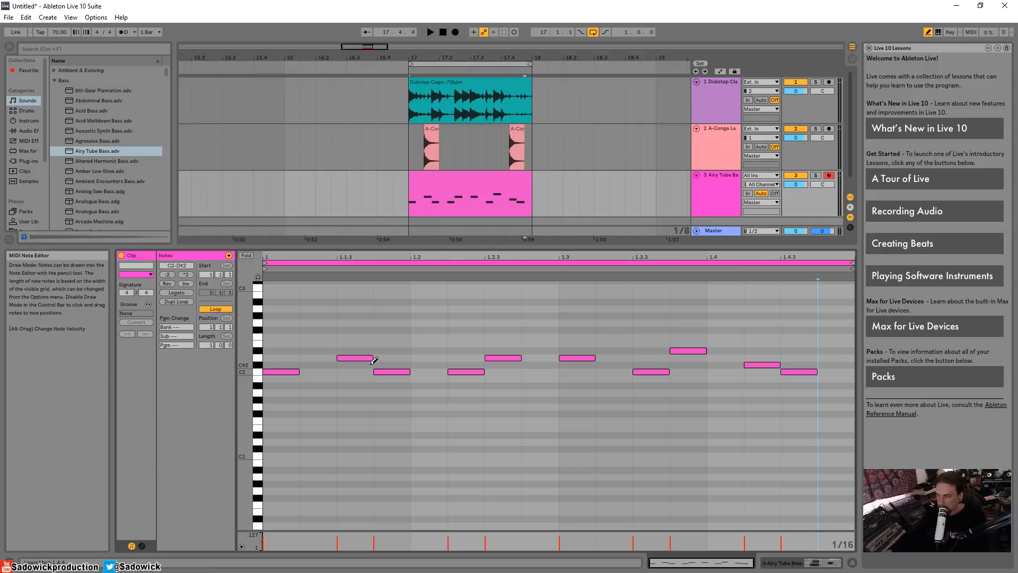
# Play the loop with the bass line and lower the Master track volume to -1.8.
pyautogui.press('space')
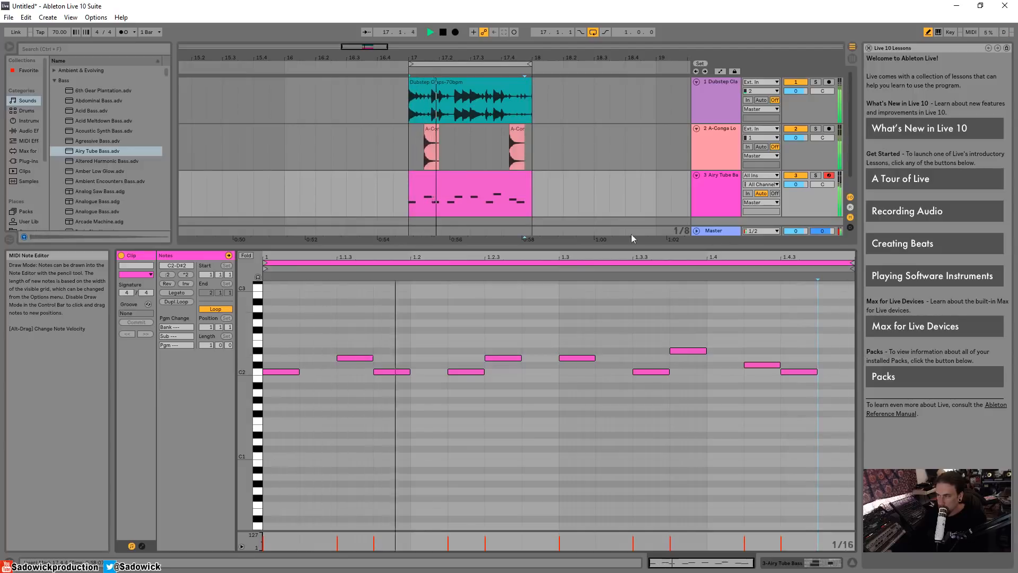
pyautogui.press('space')
pyautogui.moveTo(795, 230); pyautogui.dragTo(796, 242)
pyautogui.press('space')
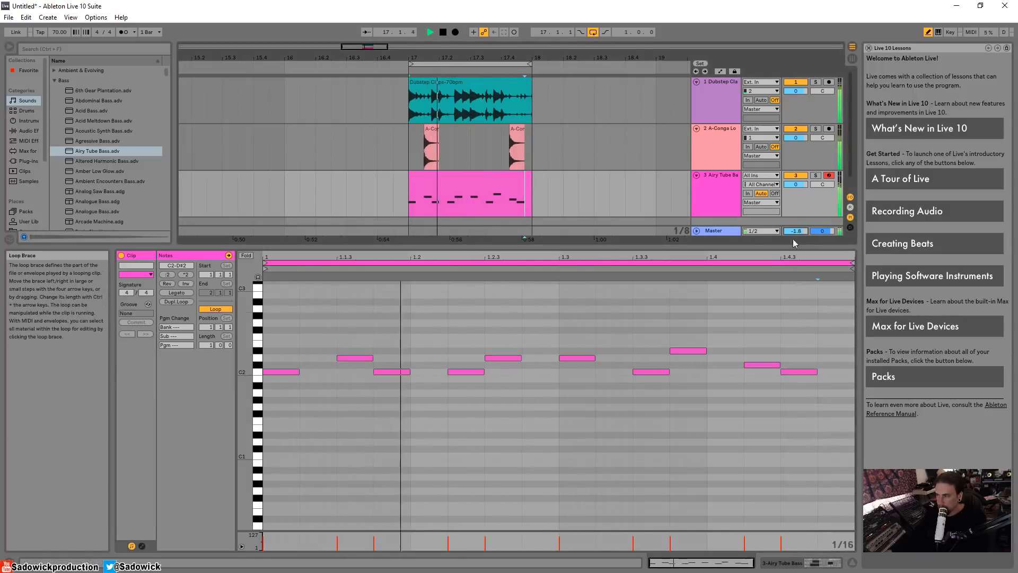
pyautogui.press('space')
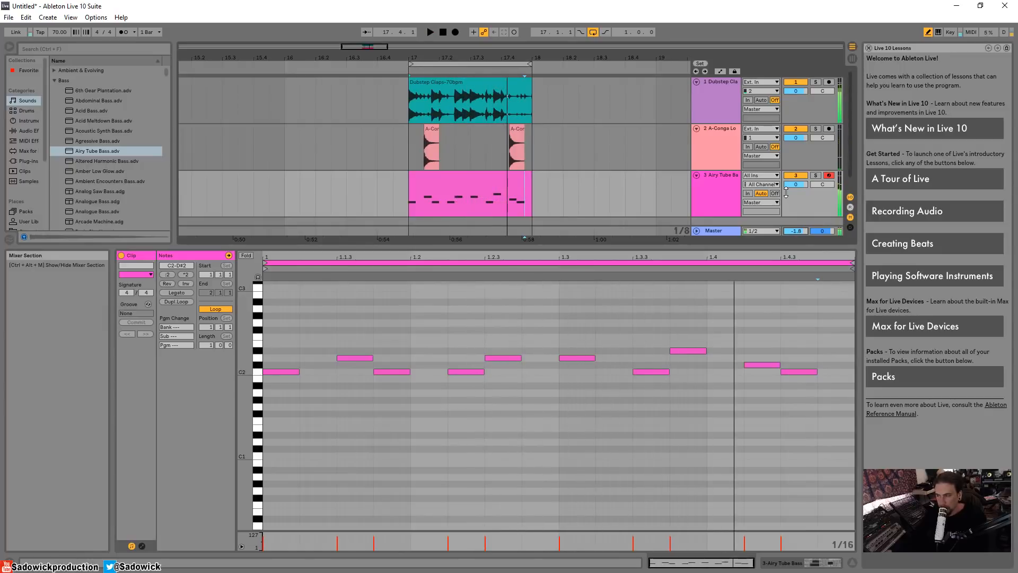
# Select the finished bass clip, reduce the note editor's height, and show the Airy Tube Bass device controls.
pyautogui.click(468, 178)
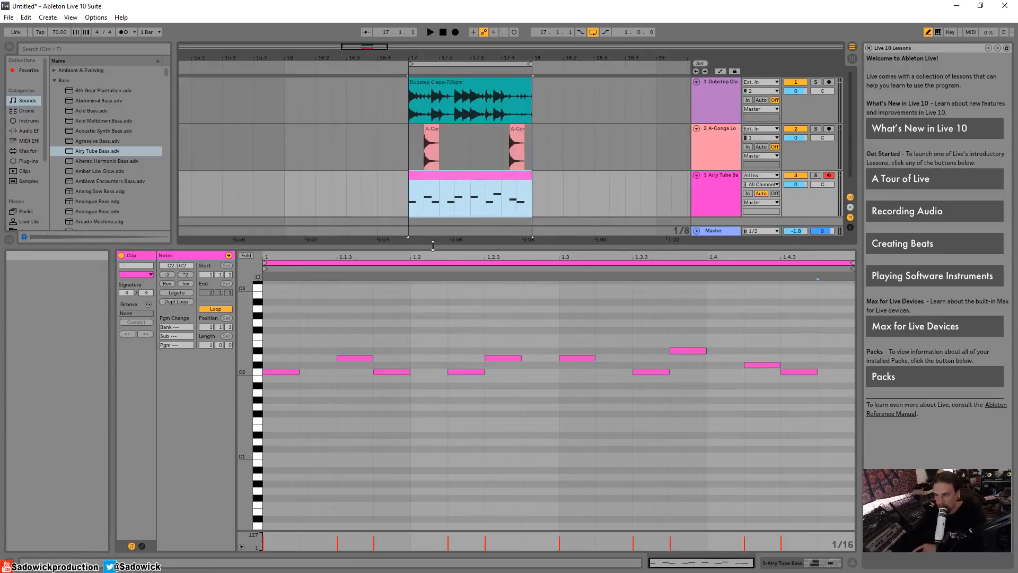
pyautogui.moveTo(428, 247); pyautogui.dragTo(427, 315)
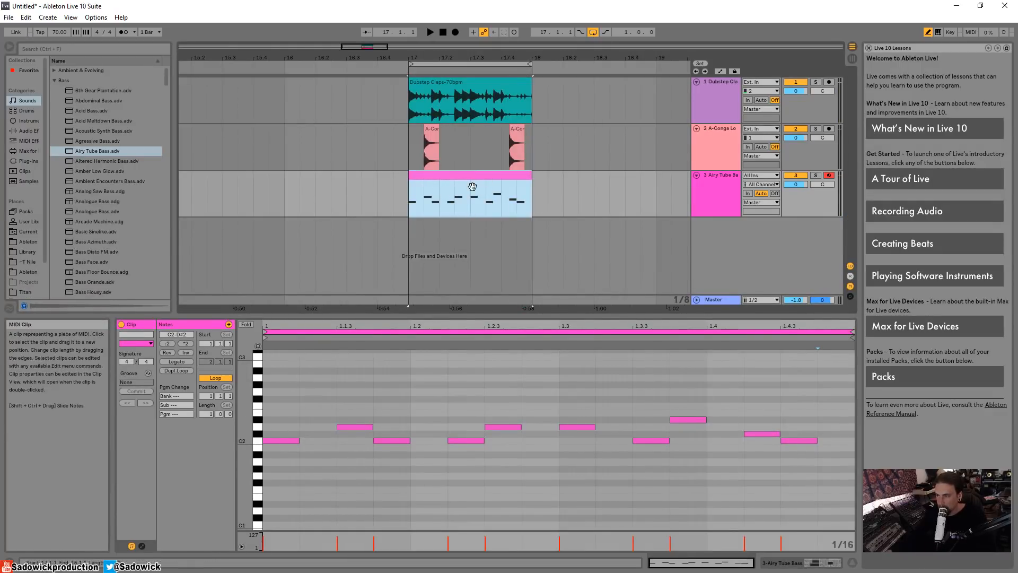
pyautogui.click(813, 200)
pyautogui.hotkey('shift', 'Tab')
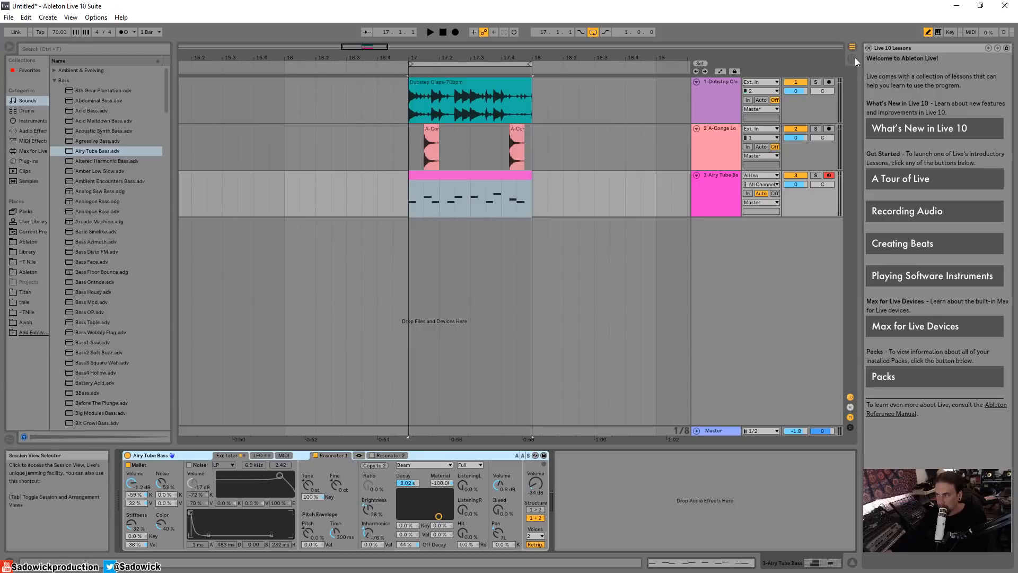
# Insert a new MIDI track below the Airy Tube Bass track, arm it for recording, and select it.
pyautogui.rightClick(738, 231)
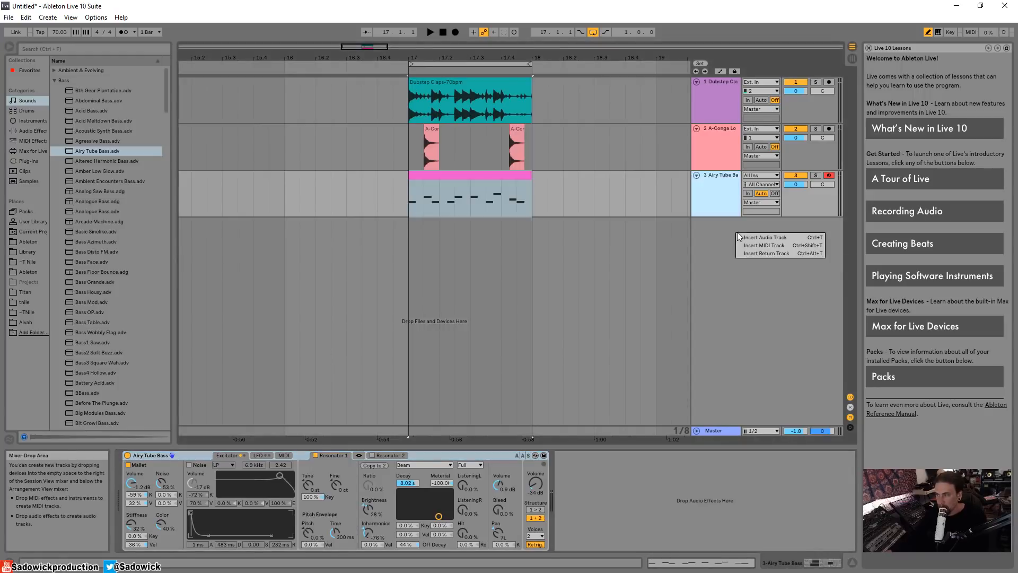
pyautogui.click(776, 246)
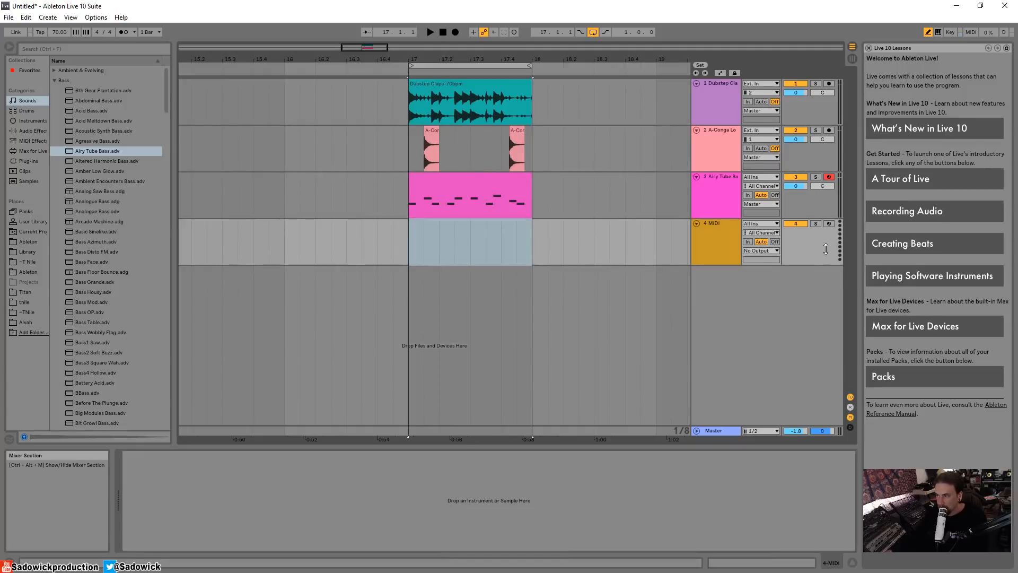
pyautogui.click(830, 223)
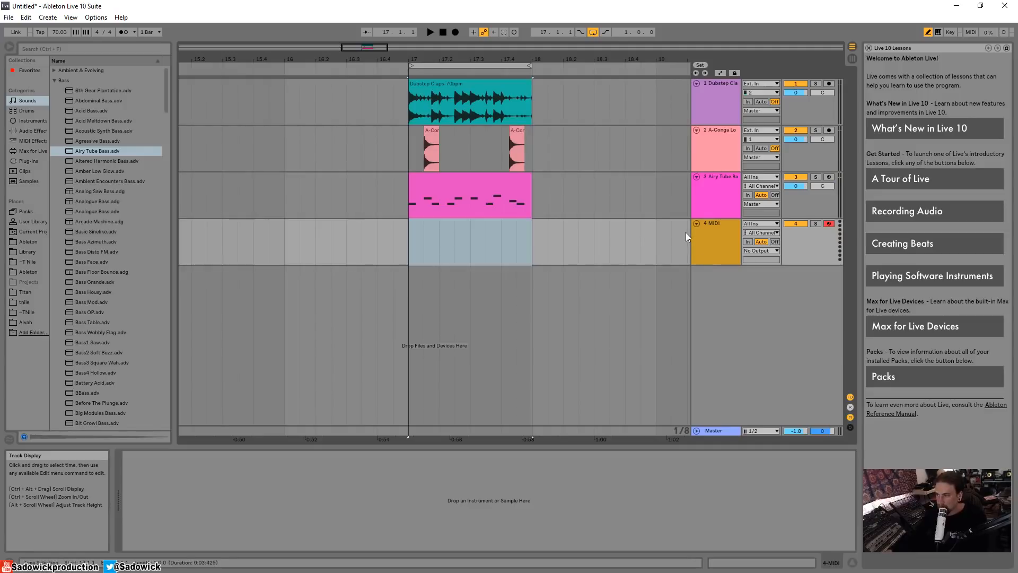
pyautogui.click(734, 237)
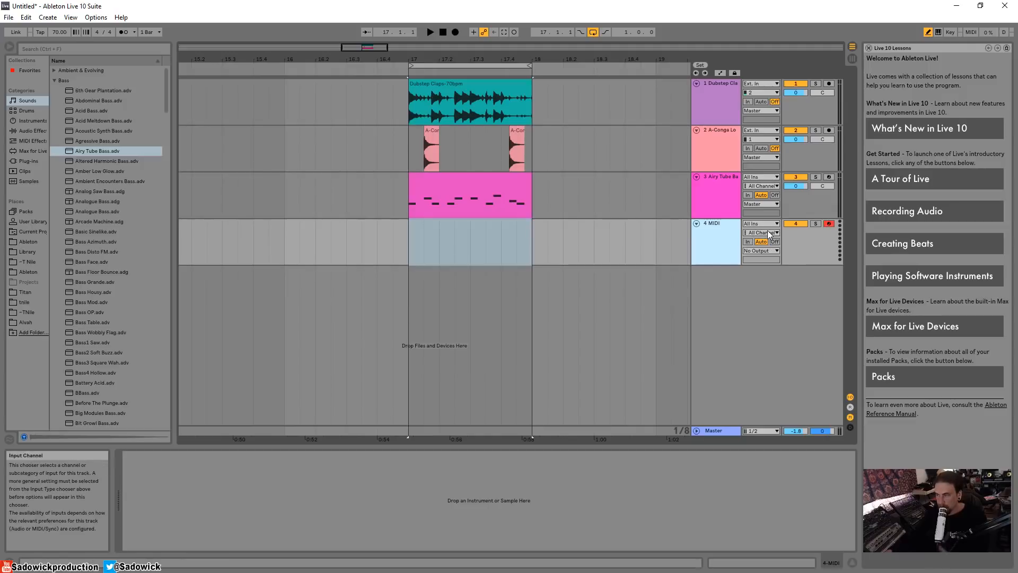
# Select the Airy Tube Bass clip and listen to the looped bar with drums, conga and bass.
pyautogui.click(462, 181)
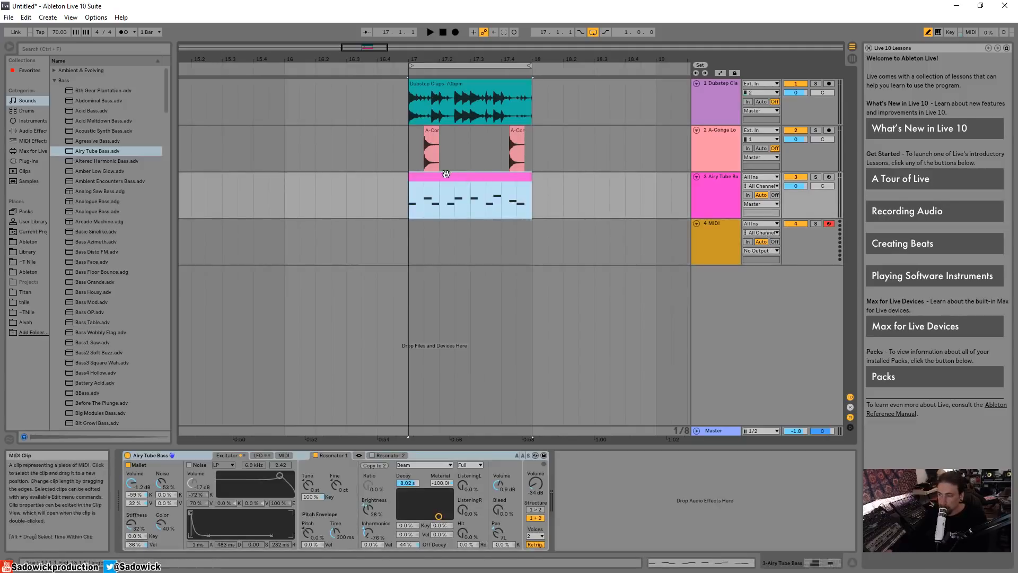
pyautogui.press('space')
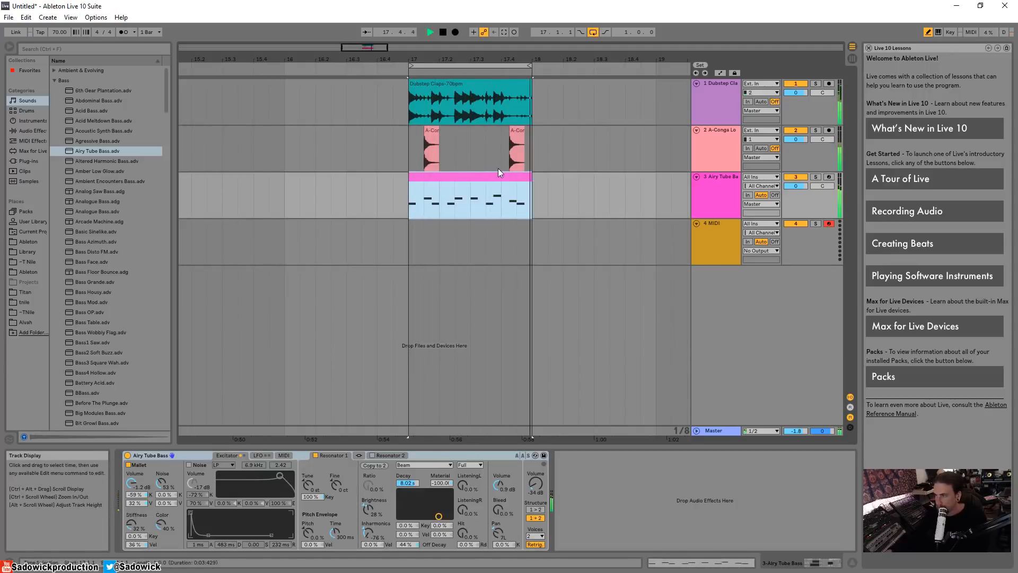
pyautogui.press('space')
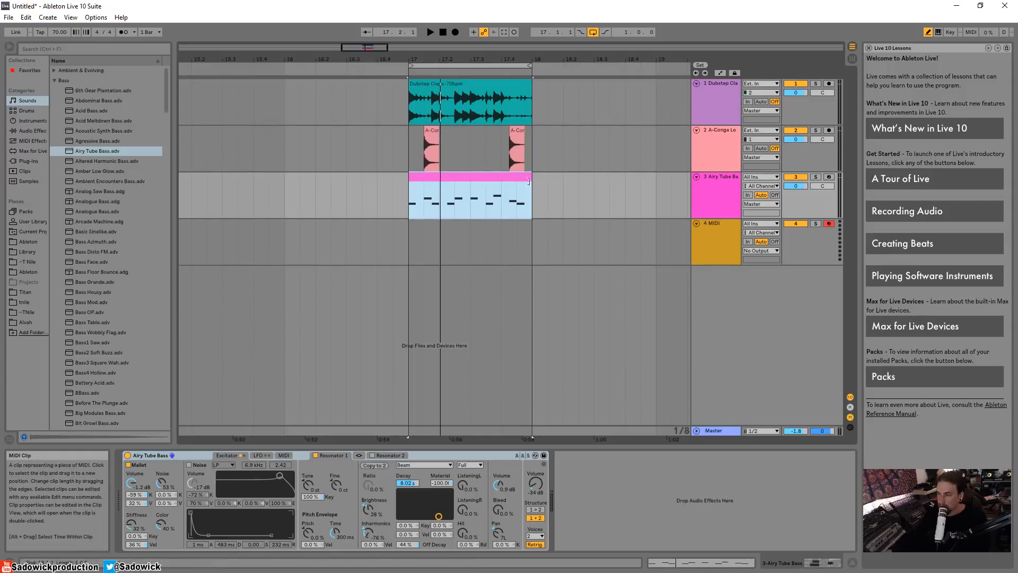
# Replace the Airy Tube Bass instrument on the bass track with the Altered Harmonic Bass preset and listen to the loop.
pyautogui.click(90, 161)
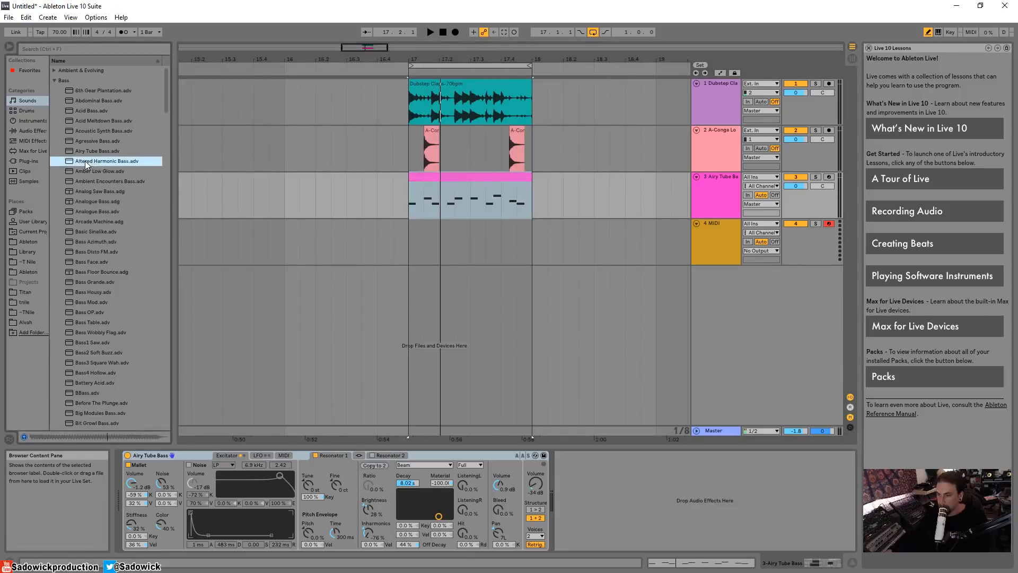
pyautogui.moveTo(198, 444); pyautogui.dragTo(192, 456)
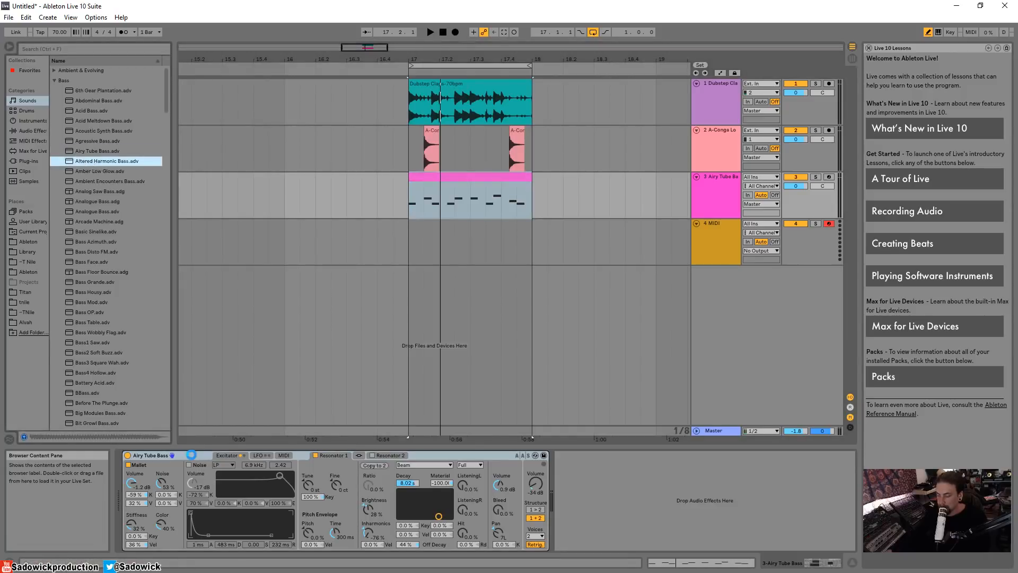
pyautogui.moveTo(191, 455); pyautogui.dragTo(193, 457)
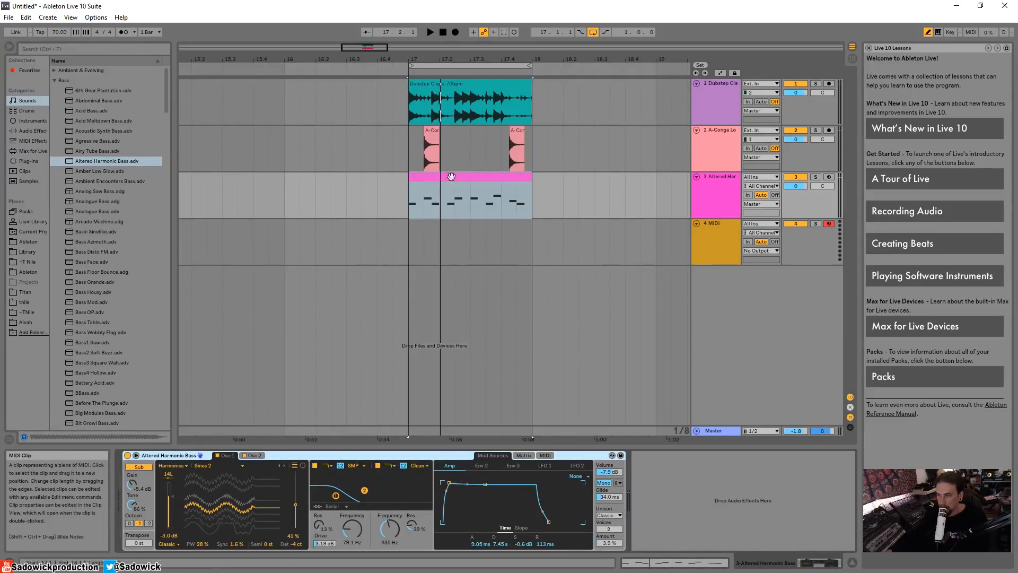
pyautogui.press('space')
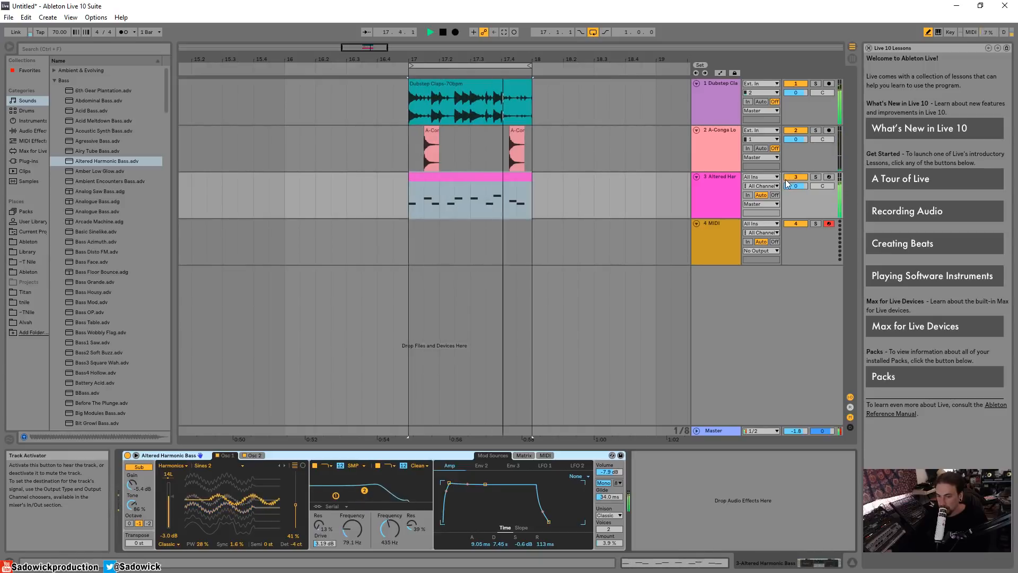
pyautogui.press('space')
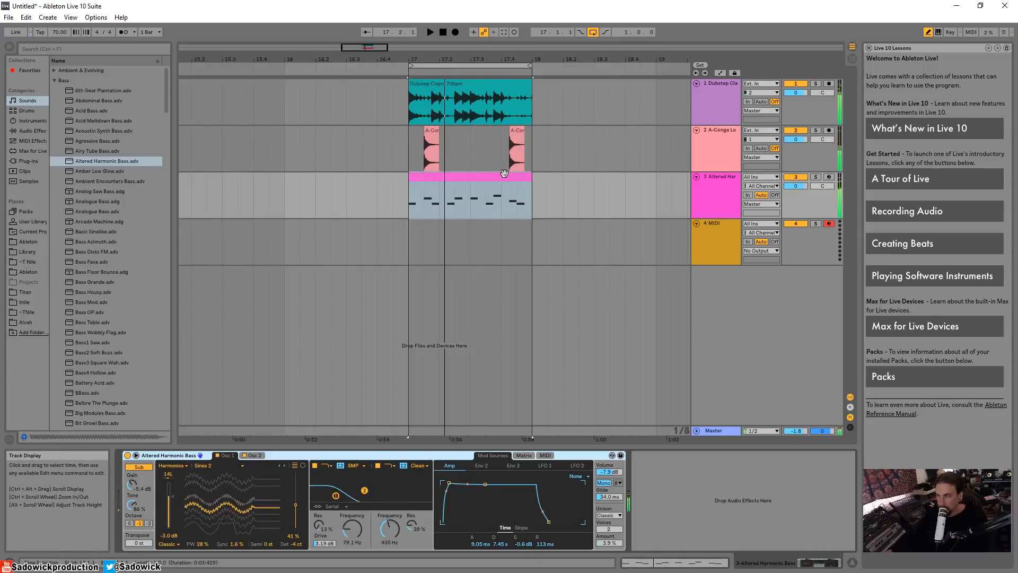
# In the bass clip, replace the C#2 note at 1.4.2 with a D2 note and play the loop.
pyautogui.click(510, 179)
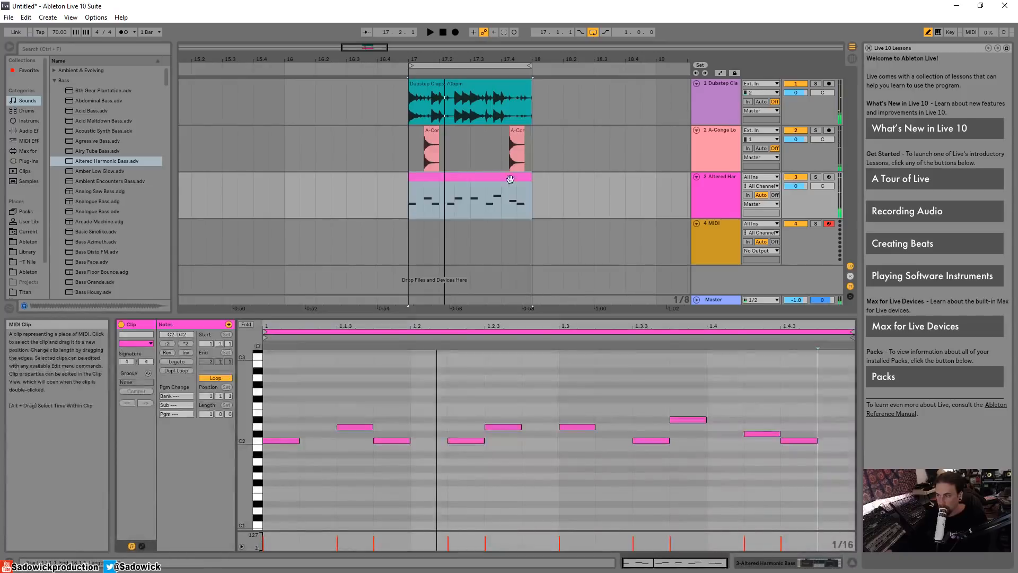
pyautogui.click(759, 433)
pyautogui.click(759, 425)
pyautogui.press('space')
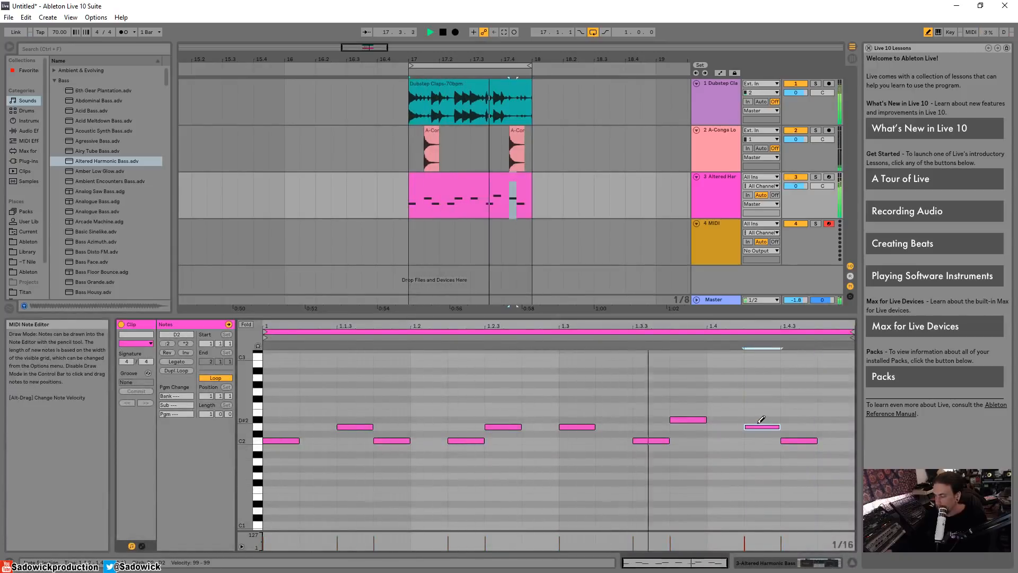
pyautogui.press('space')
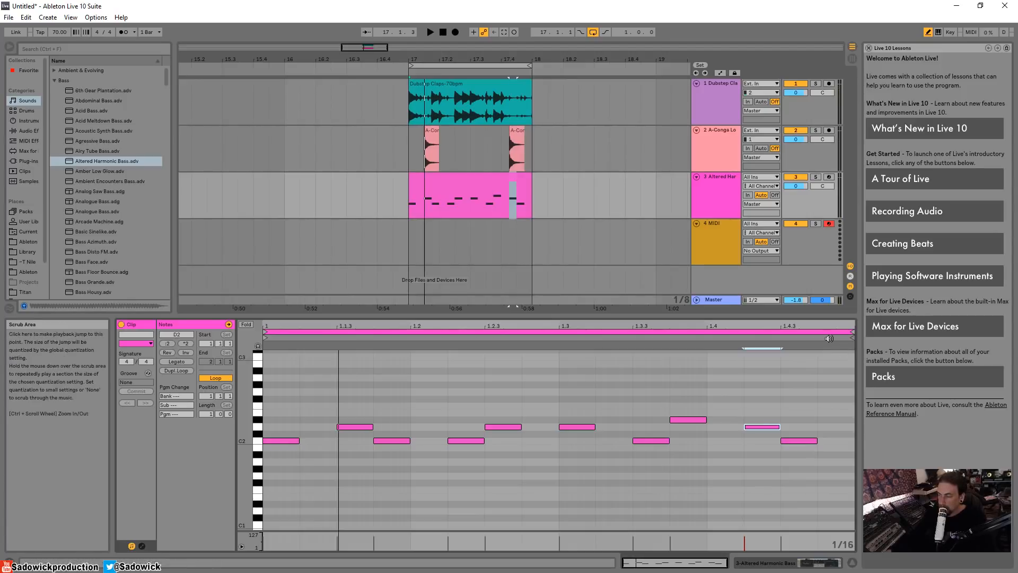
# Reduce the note editor's height and select the Dubstep Claps clip in the arrangement.
pyautogui.moveTo(845, 328); pyautogui.dragTo(843, 452)
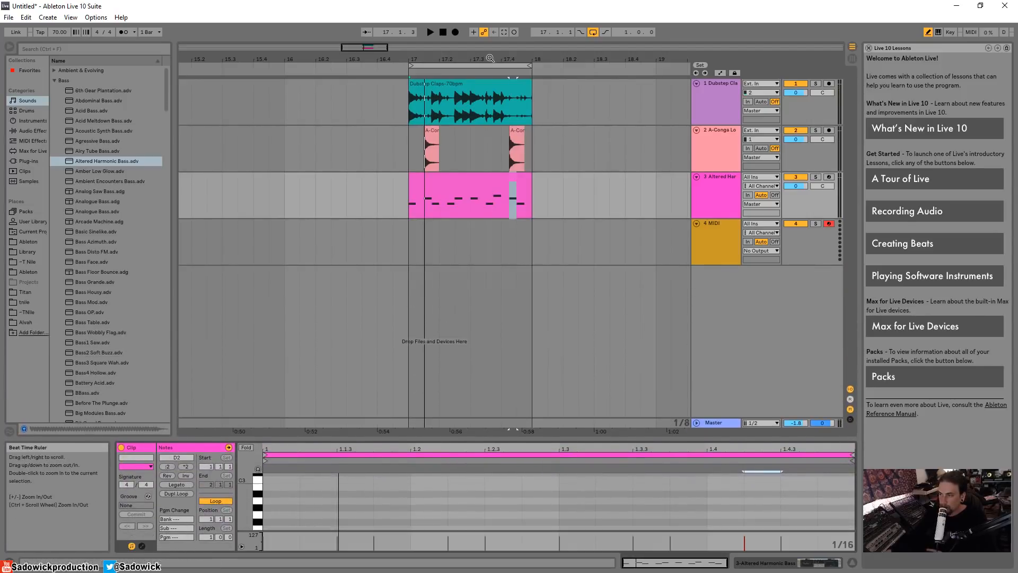
pyautogui.moveTo(600, 59); pyautogui.dragTo(493, 68)
pyautogui.click(269, 93)
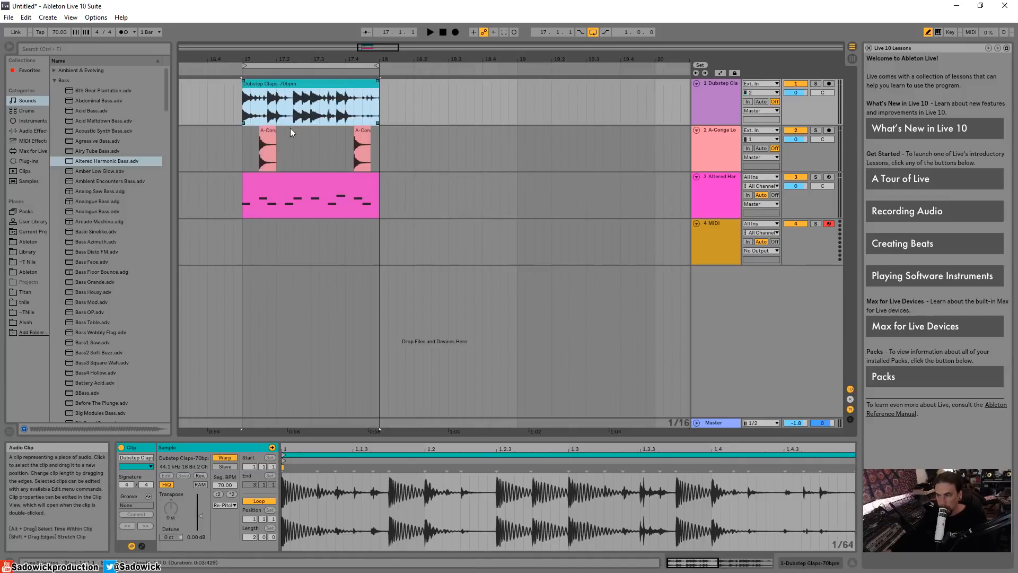
# Try lengthening the first conga clip and the Dubstep Claps clip, trimming each back to its original end.
pyautogui.moveTo(274, 135); pyautogui.dragTo(297, 139)
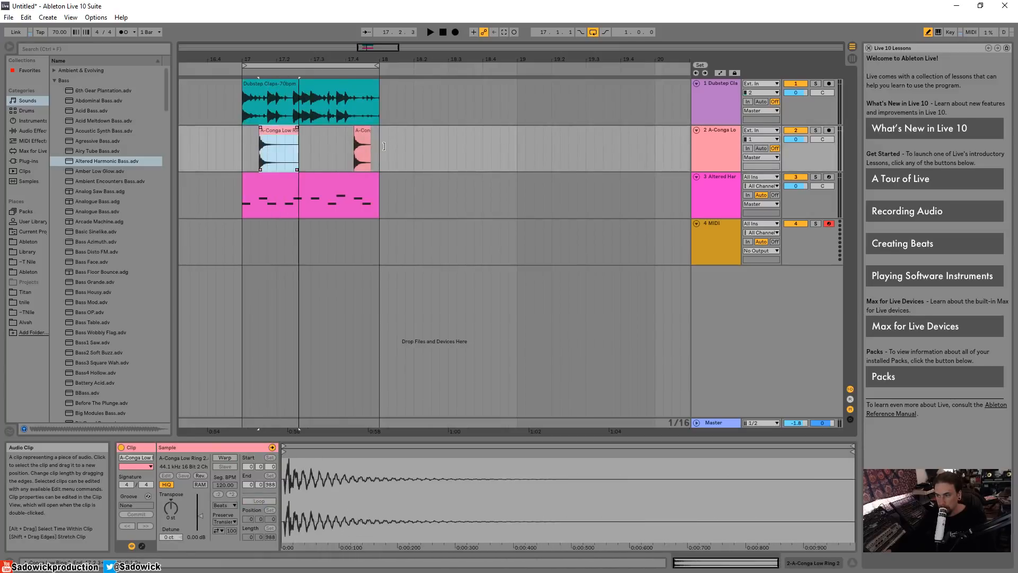
pyautogui.moveTo(298, 148); pyautogui.dragTo(275, 149)
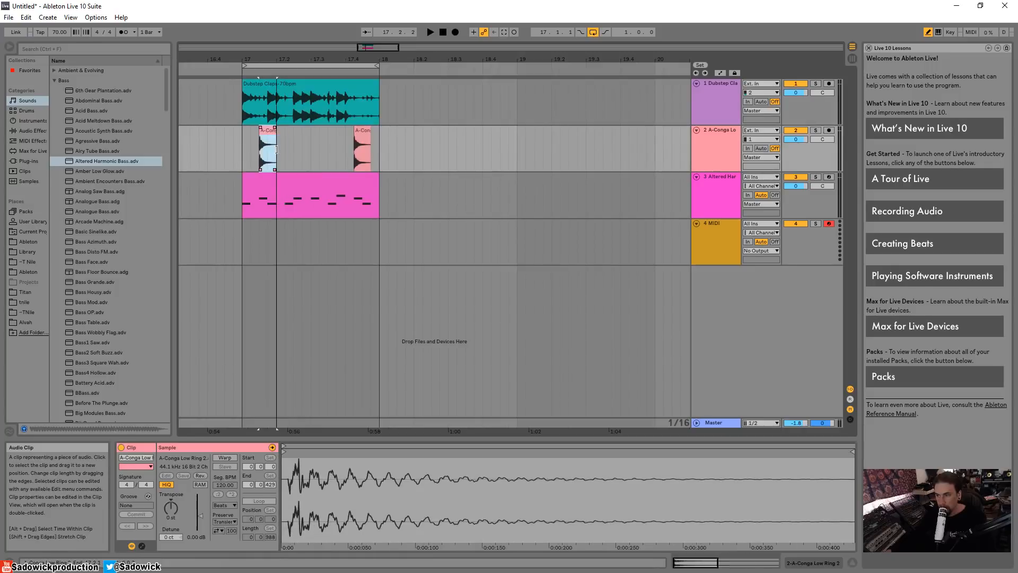
pyautogui.click(300, 84)
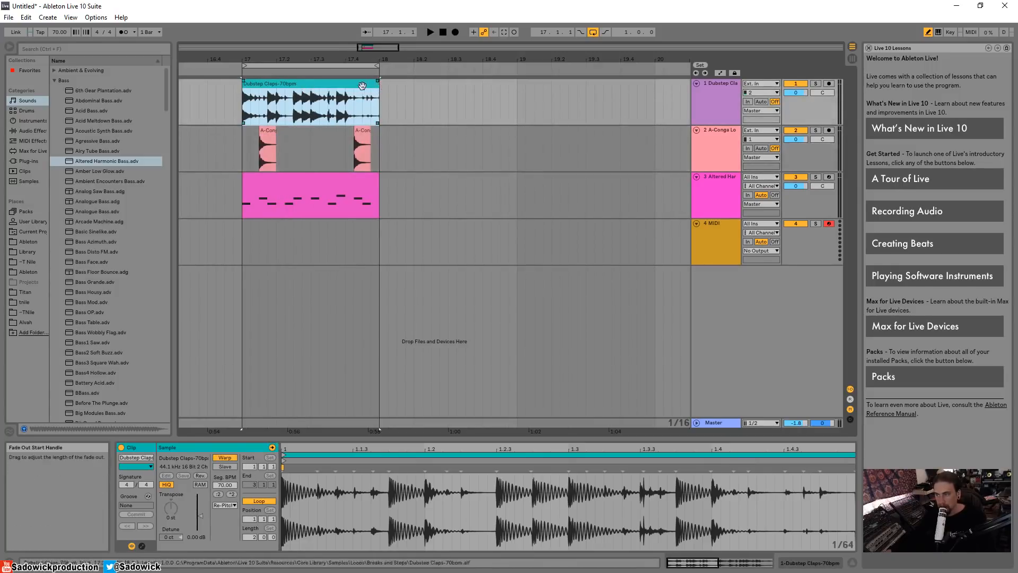
pyautogui.moveTo(375, 85); pyautogui.dragTo(690, 89)
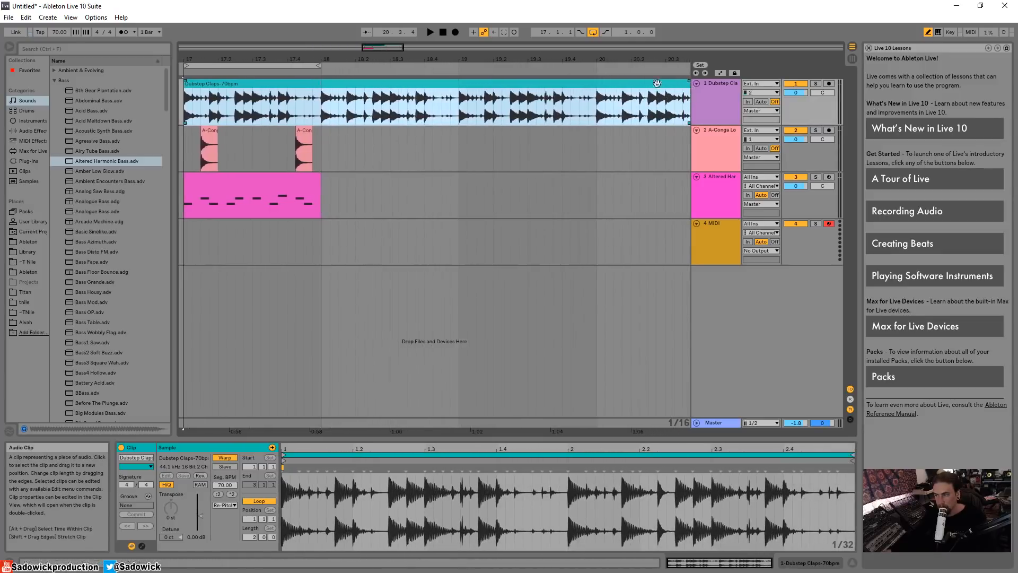
pyautogui.moveTo(488, 62); pyautogui.dragTo(418, 64)
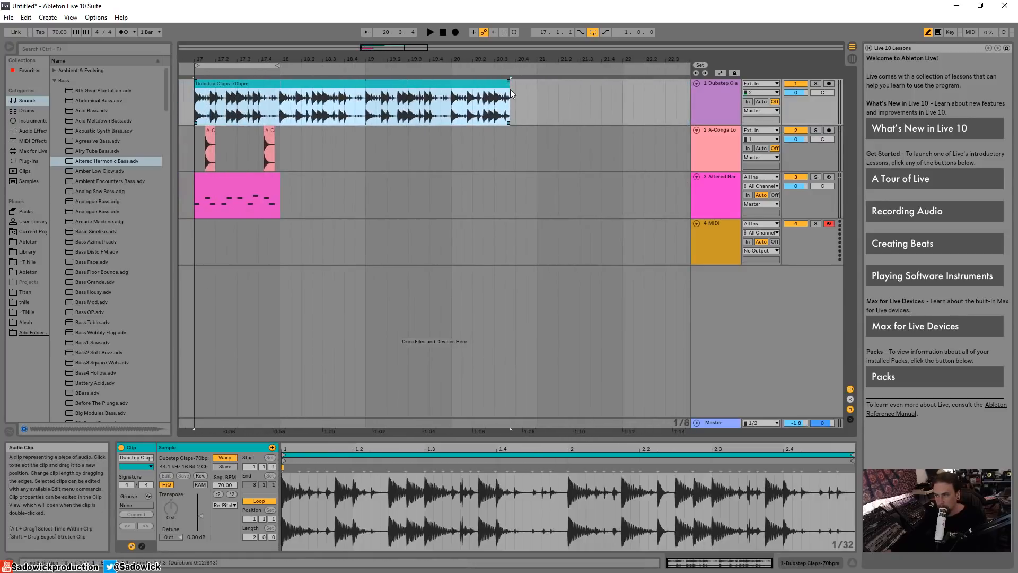
pyautogui.moveTo(509, 90); pyautogui.dragTo(278, 92)
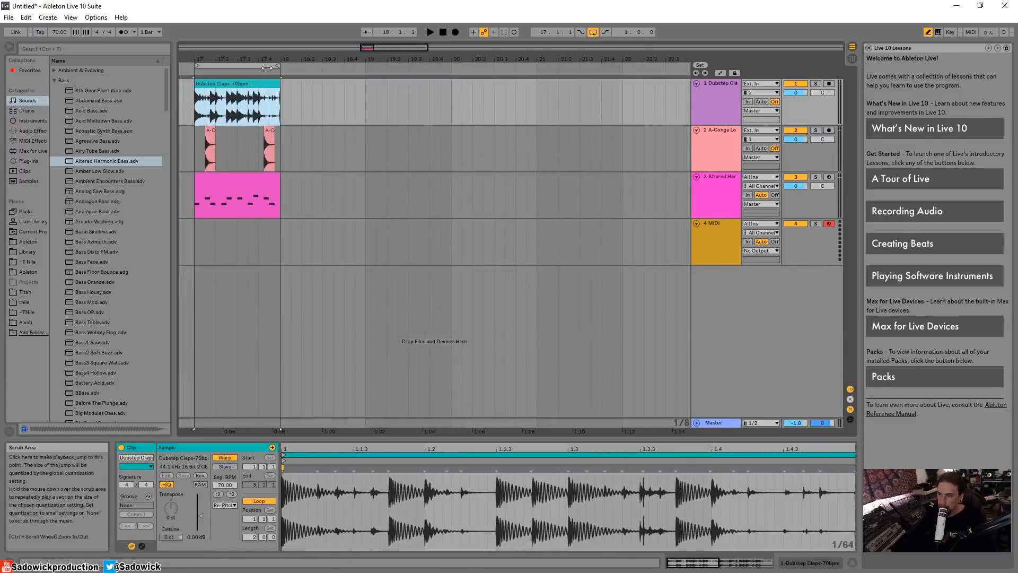
# Extend the Dubstep Claps clip to 19.3.1, mark bar 18 as its repeat point, and trim the clip back to there.
pyautogui.moveTo(266, 57); pyautogui.dragTo(482, 92)
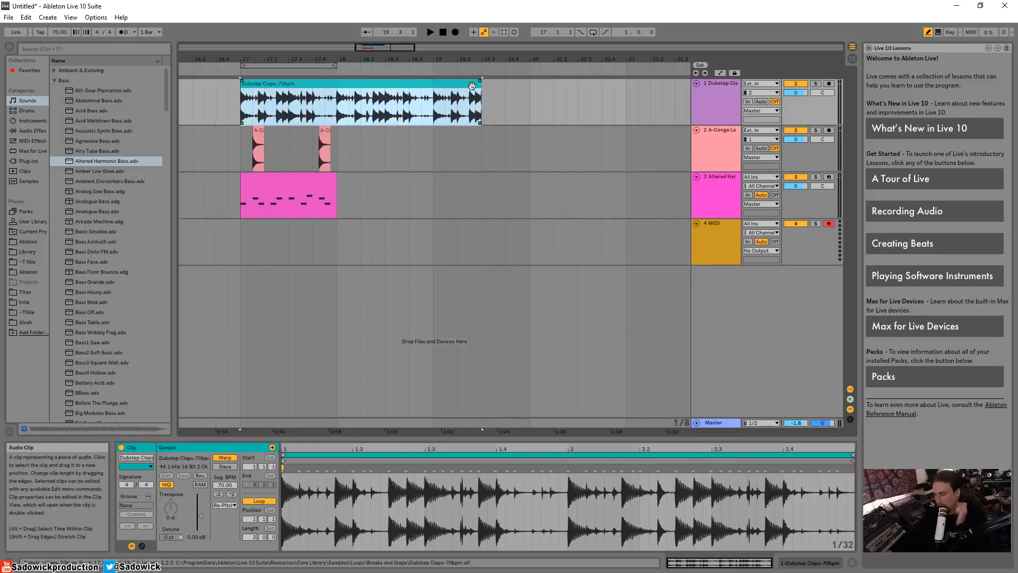
pyautogui.click(336, 112)
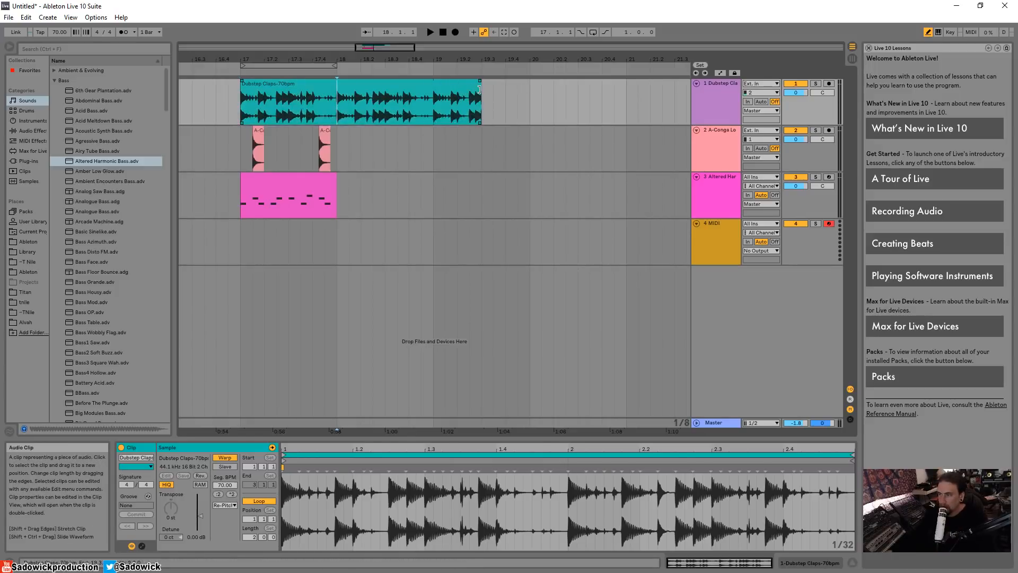
pyautogui.moveTo(479, 91); pyautogui.dragTo(336, 92)
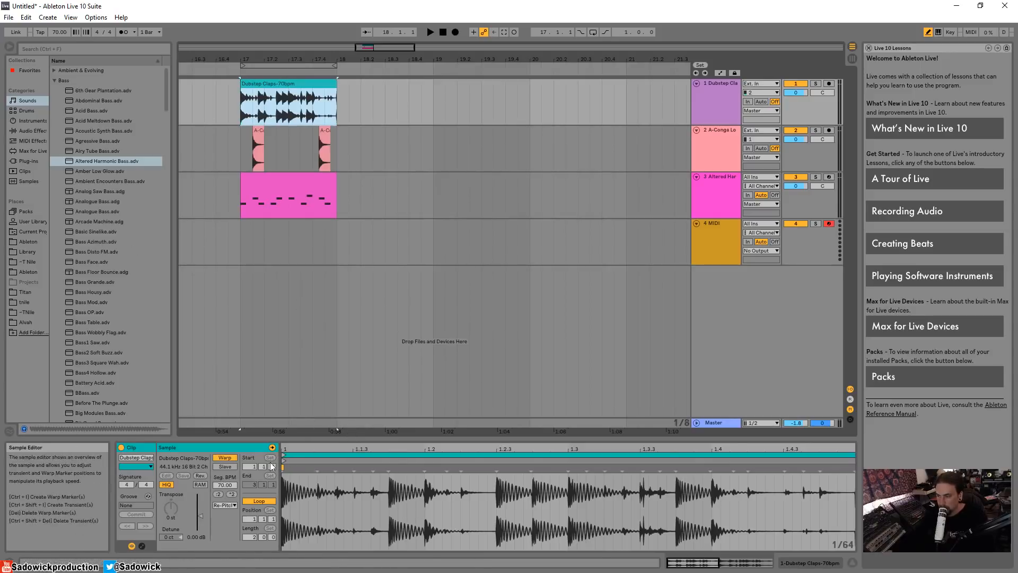
# Compare the full two-bar sample with the Dubstep Claps clip extended to bar 19, and trim the clip back to bar 18.
pyautogui.moveTo(354, 447); pyautogui.dragTo(355, 408)
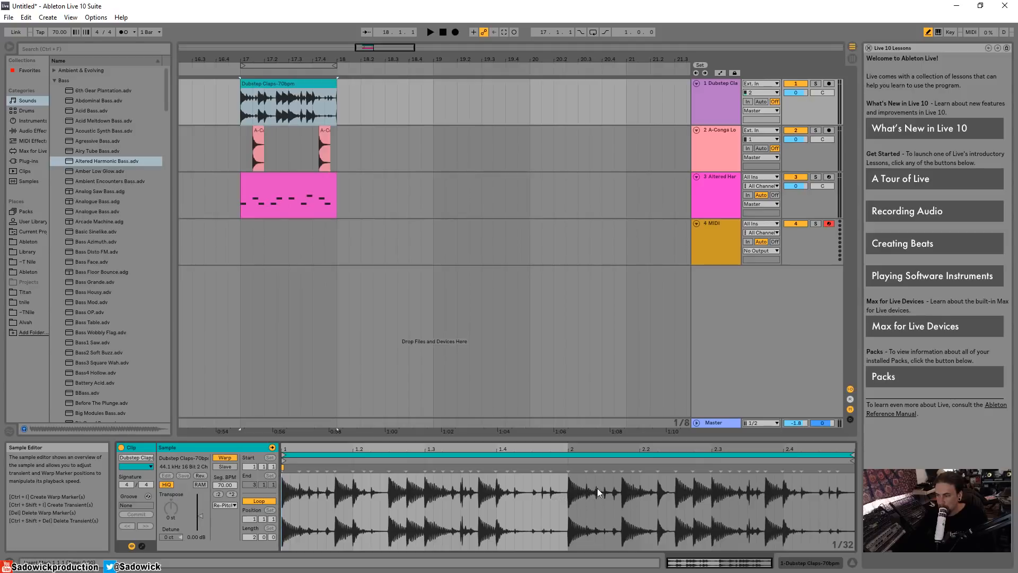
pyautogui.click(344, 84)
pyautogui.moveTo(603, 451); pyautogui.dragTo(604, 463)
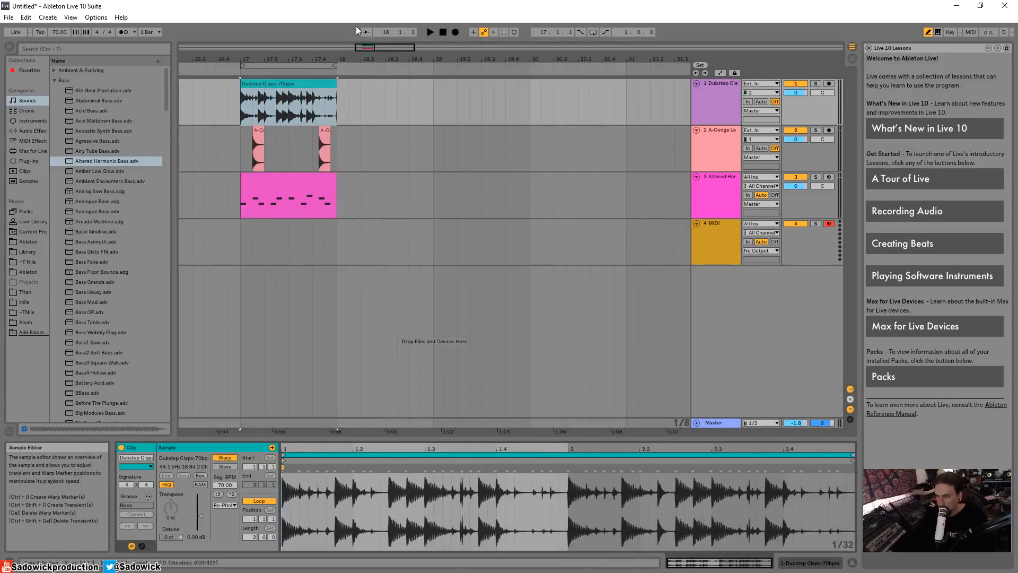
pyautogui.moveTo(338, 97); pyautogui.dragTo(433, 98)
pyautogui.click(589, 509)
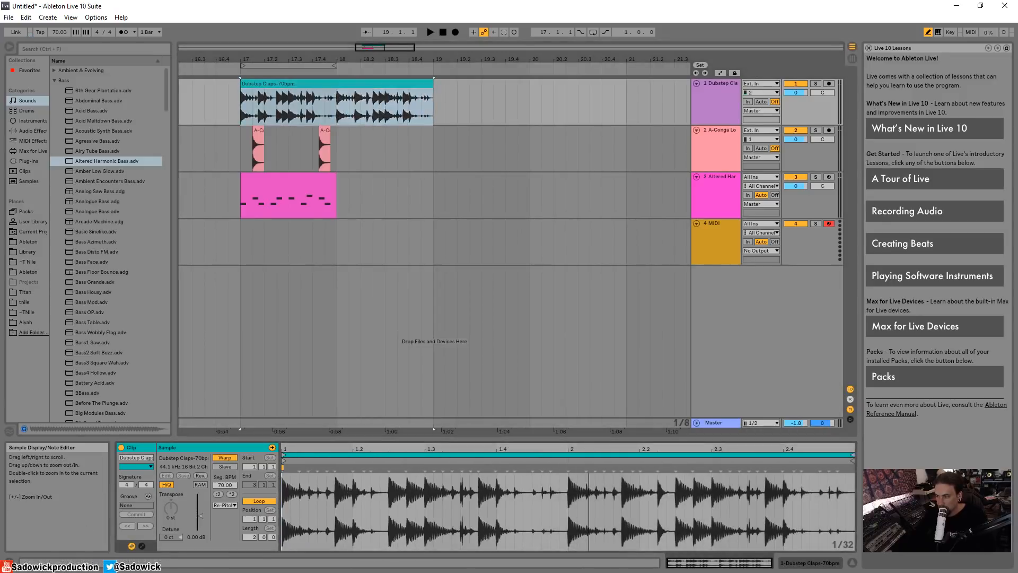
pyautogui.moveTo(433, 92); pyautogui.dragTo(336, 91)
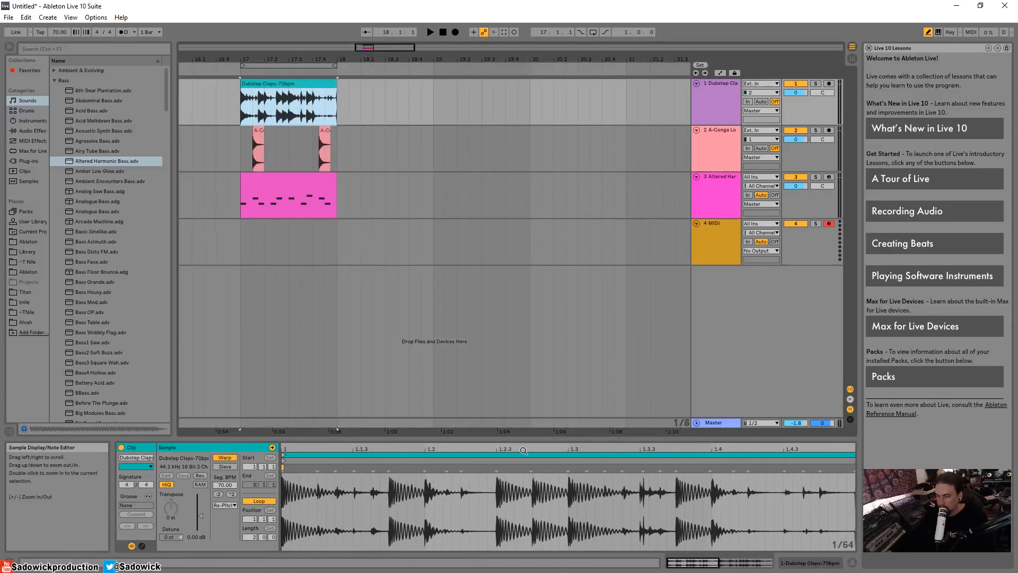
# Shorten the Dubstep Claps sample loop to one bar and extend the clip to about 20.4.3.
pyautogui.click(438, 509)
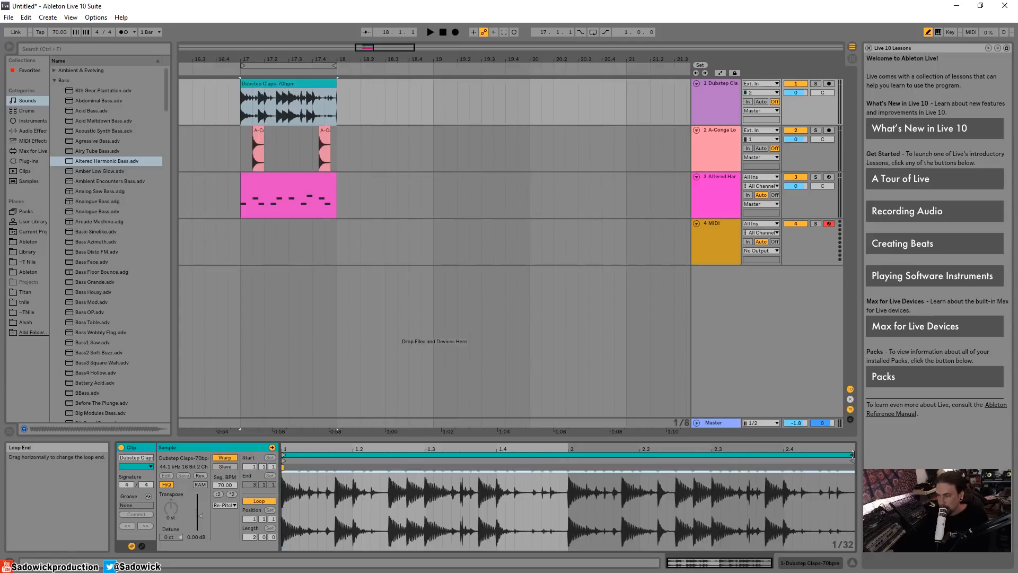
pyautogui.moveTo(775, 450); pyautogui.dragTo(626, 453)
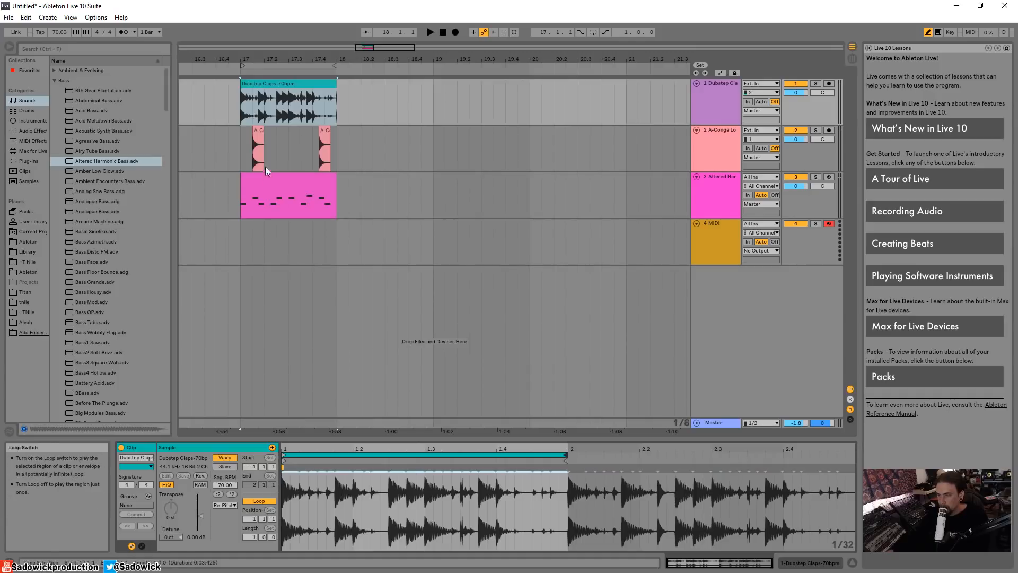
pyautogui.moveTo(337, 85); pyautogui.dragTo(614, 85)
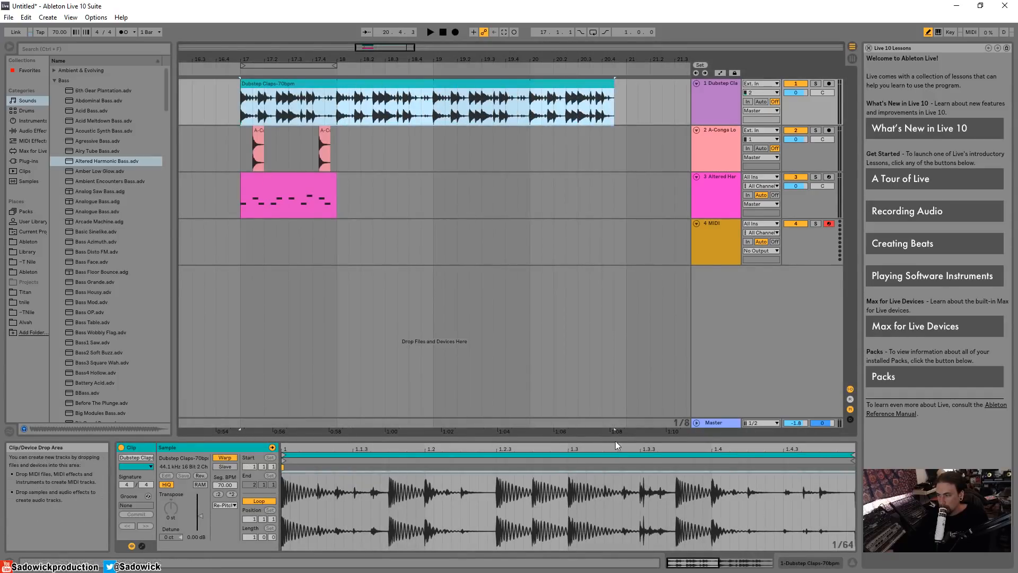
pyautogui.click(448, 509)
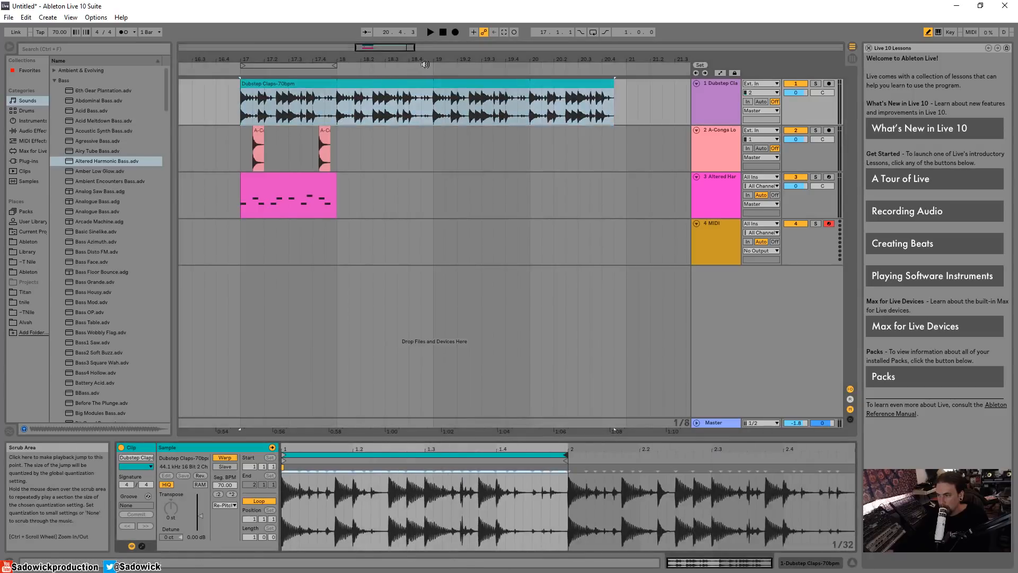
# Inspect the one-bar repeats in the extended Dubstep Claps clip and shorten the clip to end at bar 18.
pyautogui.click(341, 85)
pyautogui.keyDown('ctrl'); pyautogui.scroll(4, 340, 88); pyautogui.keyUp('ctrl')
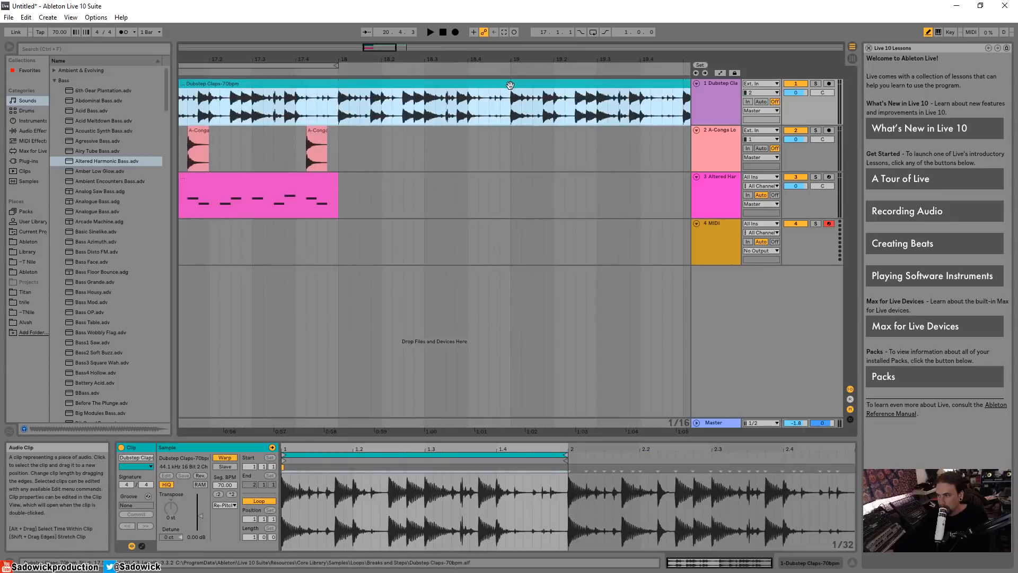
pyautogui.hscroll(5, 512, 93)
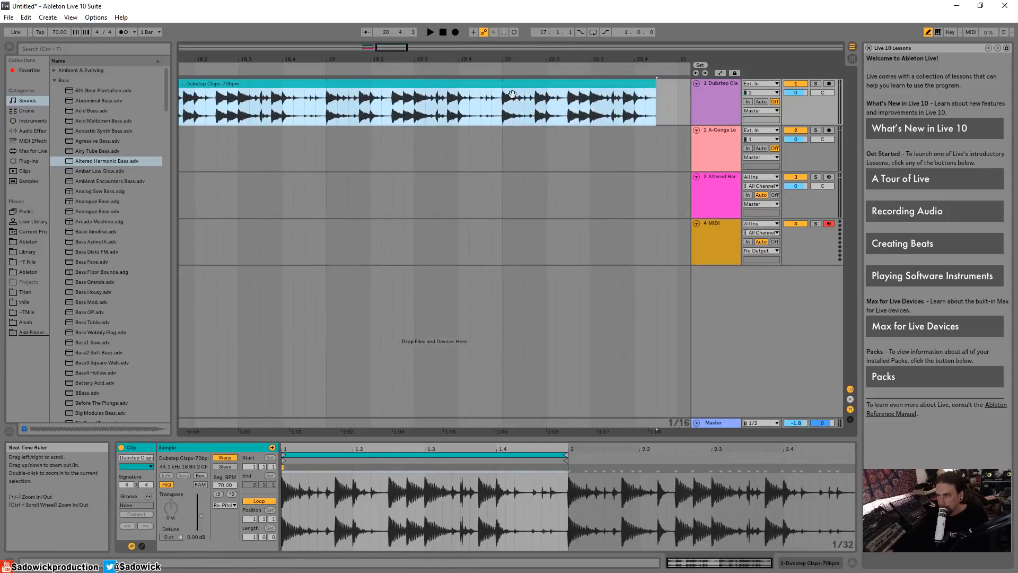
pyautogui.keyDown('ctrl'); pyautogui.scroll(-5, 496, 52); pyautogui.keyUp('ctrl')
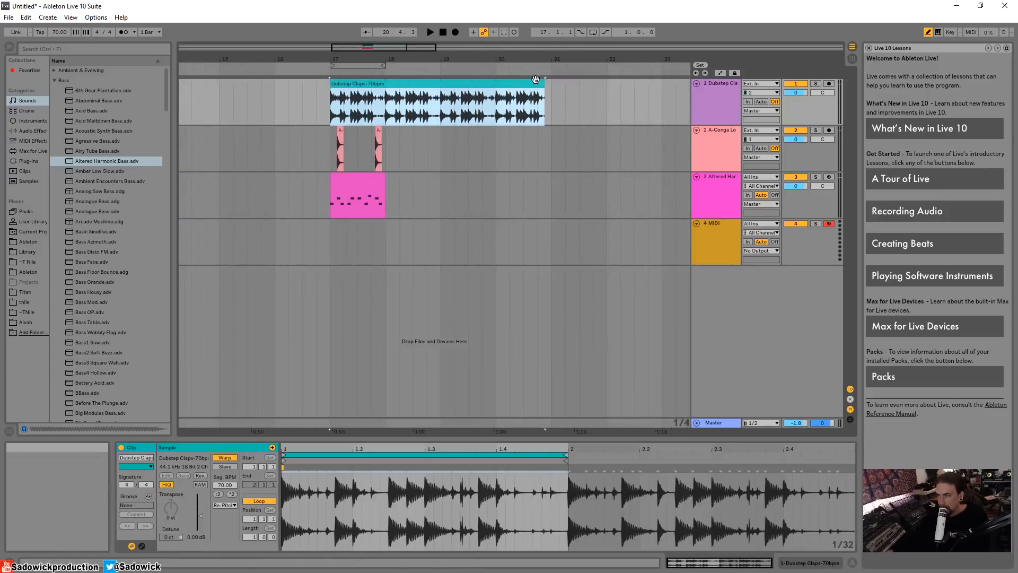
pyautogui.moveTo(542, 85); pyautogui.dragTo(391, 85)
# Consolidate all of bar 17 on the conga track into one clip and turn on looping for that clip.
pyautogui.moveTo(354, 58); pyautogui.dragTo(354, 66)
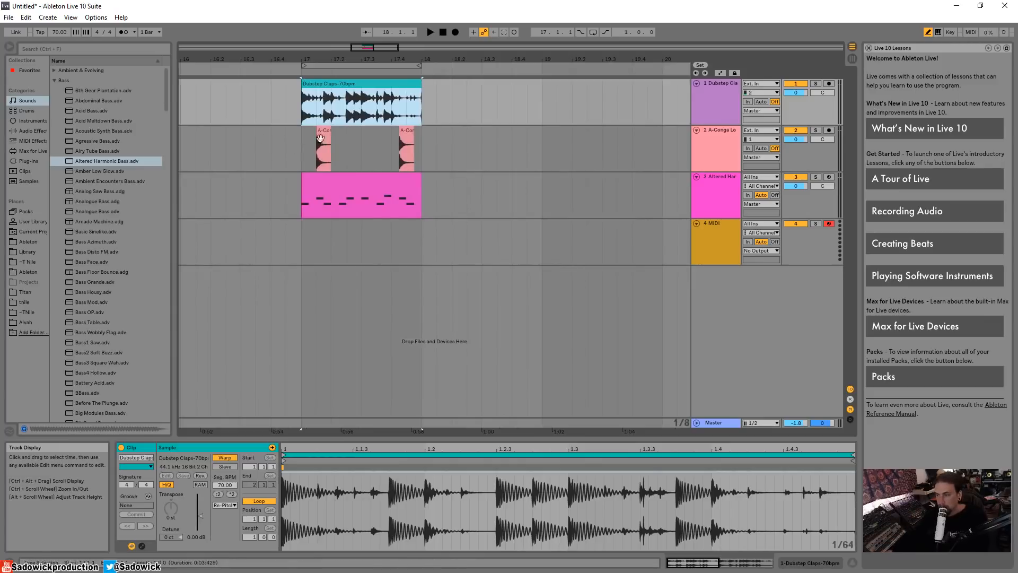
pyautogui.moveTo(421, 136); pyautogui.dragTo(303, 136)
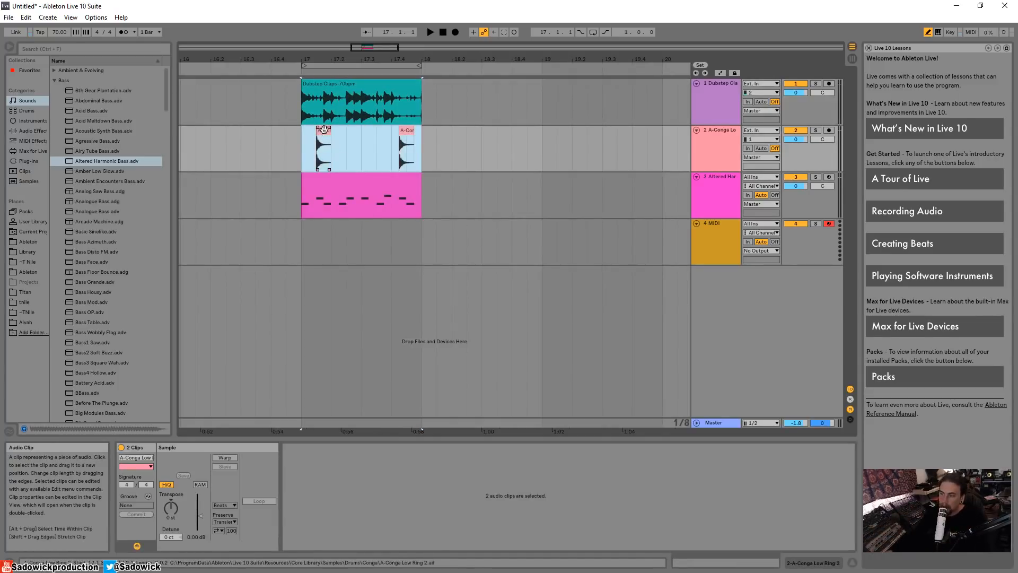
pyautogui.rightClick(323, 129)
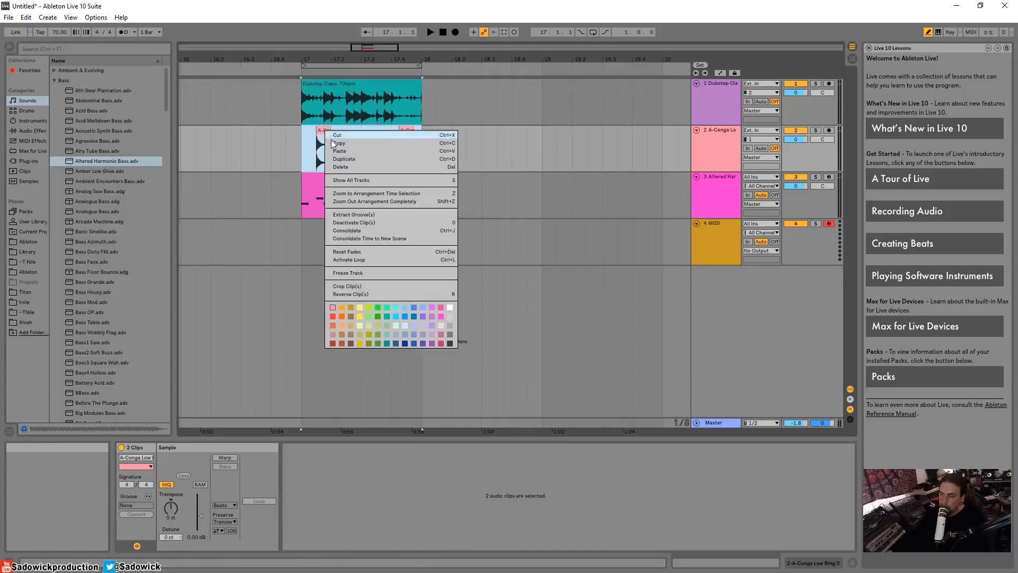
pyautogui.click(361, 230)
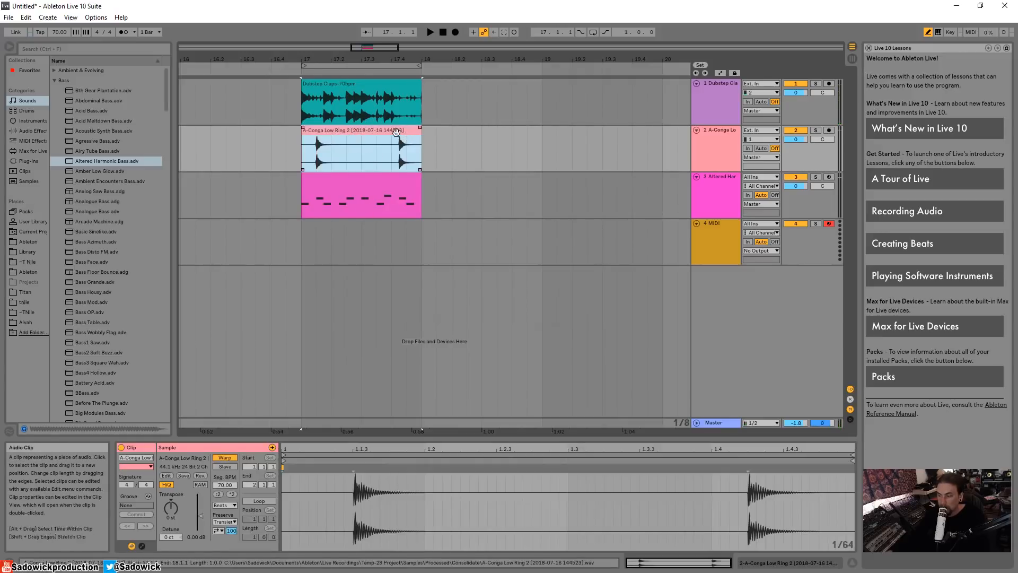
pyautogui.click(422, 139)
pyautogui.click(258, 501)
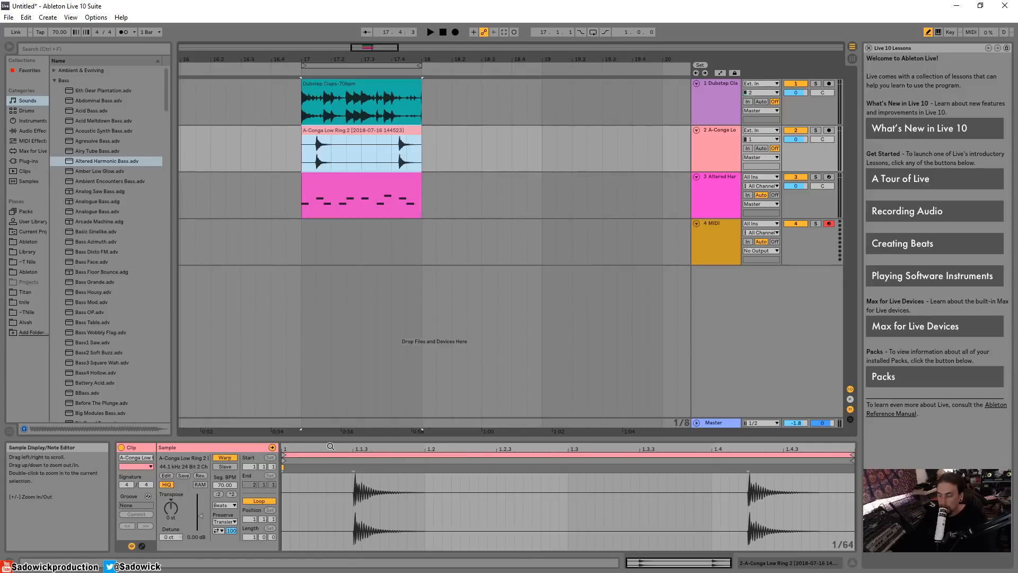
# Compare the loopable one-bar Dubstep Claps, conga and MIDI bass clips in bar 17 of the arrangement.
pyautogui.moveTo(418, 136)
pyautogui.mouseDown()
pyautogui.moveTo(556, 136)
pyautogui.moveTo(420, 139)
pyautogui.mouseUp()
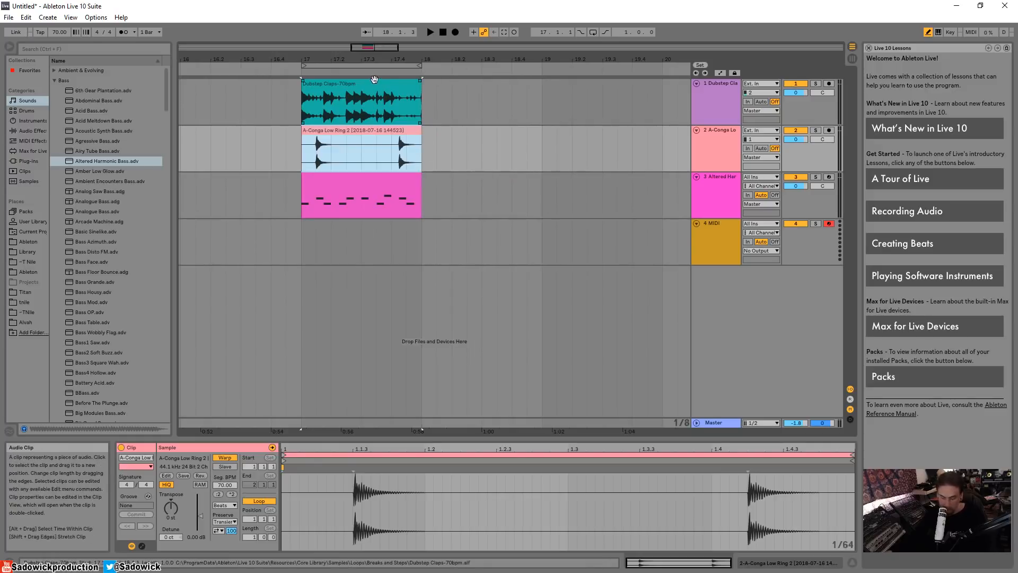
pyautogui.keyDown('shift'); pyautogui.click(420, 91); pyautogui.keyUp('shift')
pyautogui.moveTo(419, 91)
pyautogui.mouseDown()
pyautogui.moveTo(681, 96)
pyautogui.moveTo(411, 97)
pyautogui.mouseUp()
pyautogui.click(347, 188)
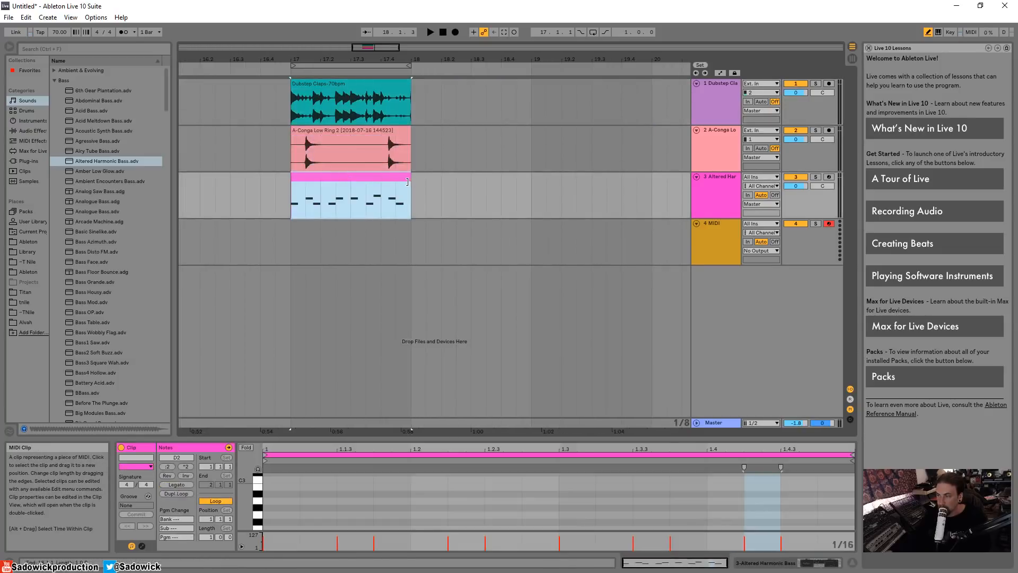
pyautogui.moveTo(407, 182)
pyautogui.mouseDown()
pyautogui.moveTo(667, 191)
pyautogui.moveTo(412, 195)
pyautogui.mouseUp()
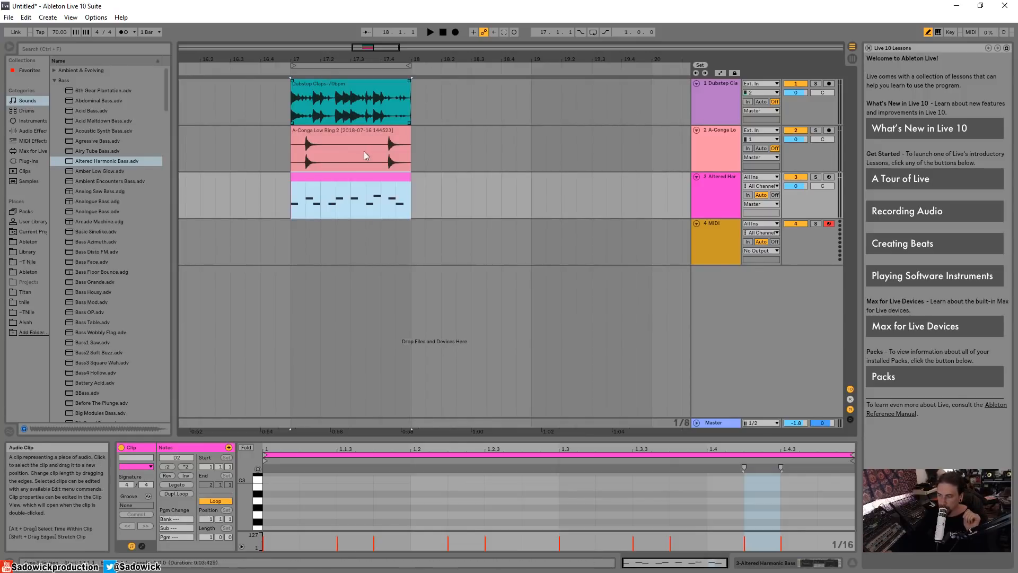
pyautogui.click(388, 131)
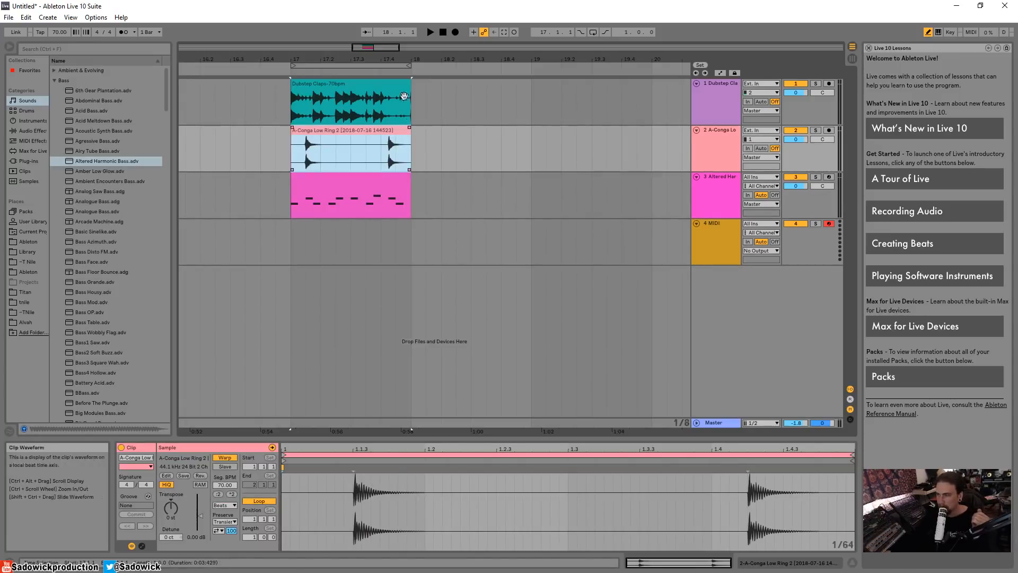
pyautogui.moveTo(430, 60); pyautogui.dragTo(382, 59)
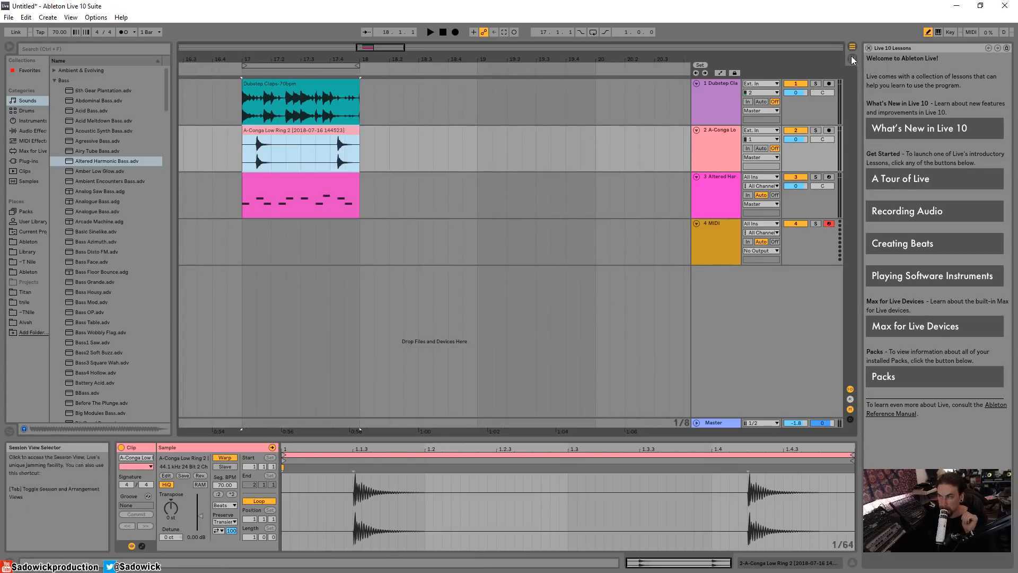
pyautogui.moveTo(277, 59); pyautogui.dragTo(350, 58)
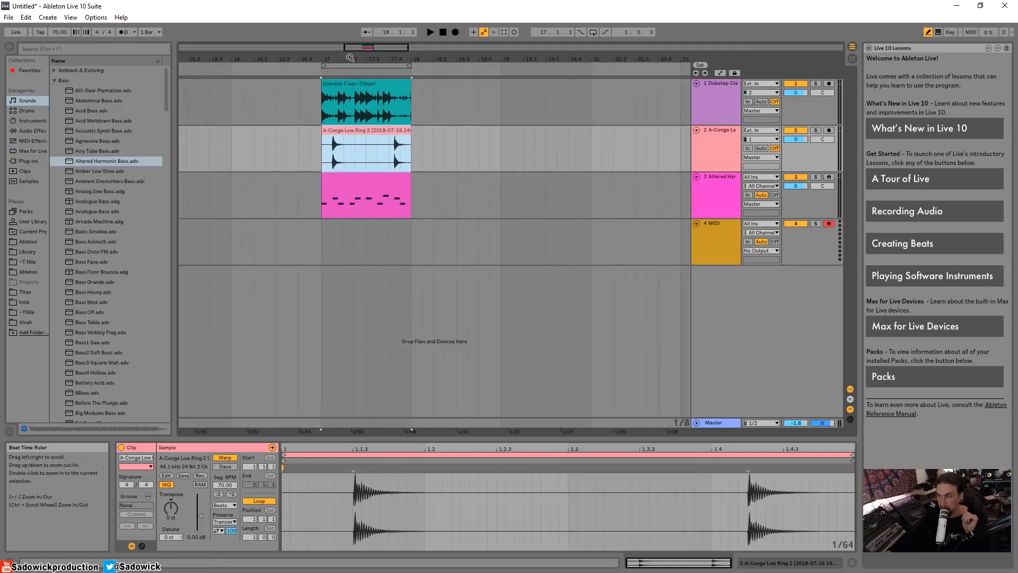
# Delete the Dubstep Claps, A-Conga Low Ring and Altered Harmonic Bass tracks, keeping only the empty MIDI track.
pyautogui.click(721, 83)
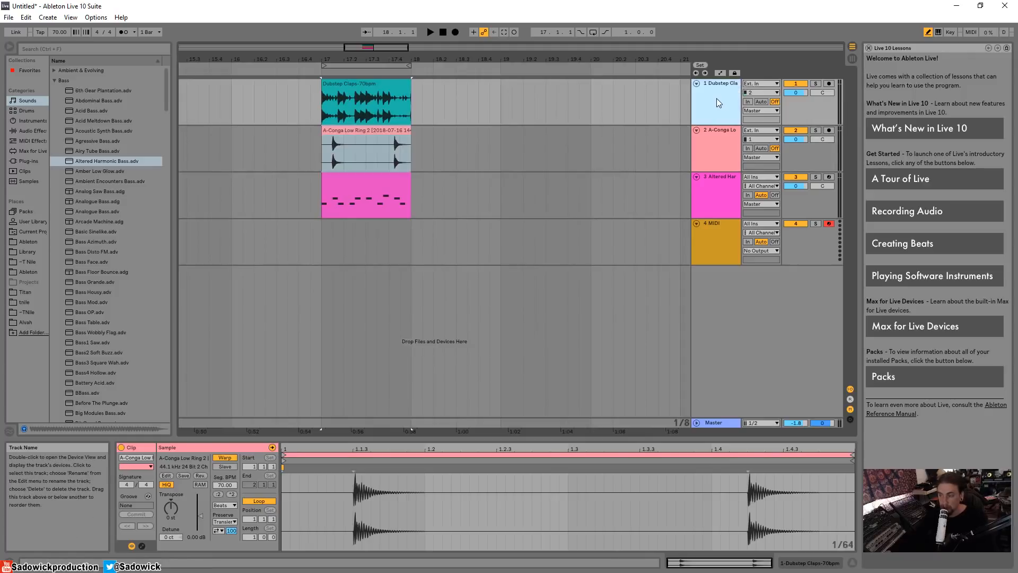
pyautogui.moveTo(336, 56); pyautogui.dragTo(337, 79)
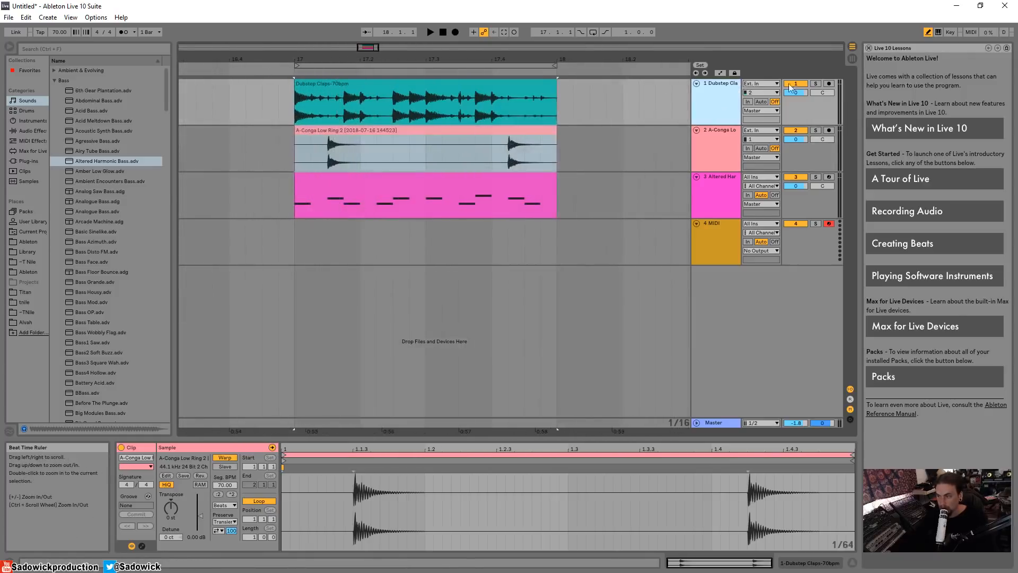
pyautogui.press('Delete')
pyautogui.press('Delete')
pyautogui.press('Delete')
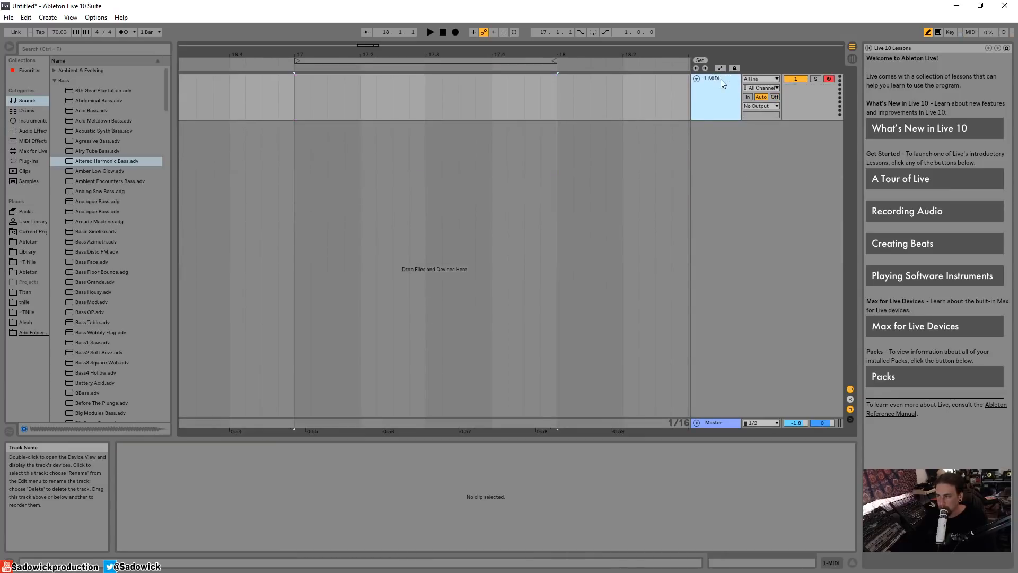
# In Session View, narrow the MIDI track and search the sample library for "bpm".
pyautogui.click(851, 57)
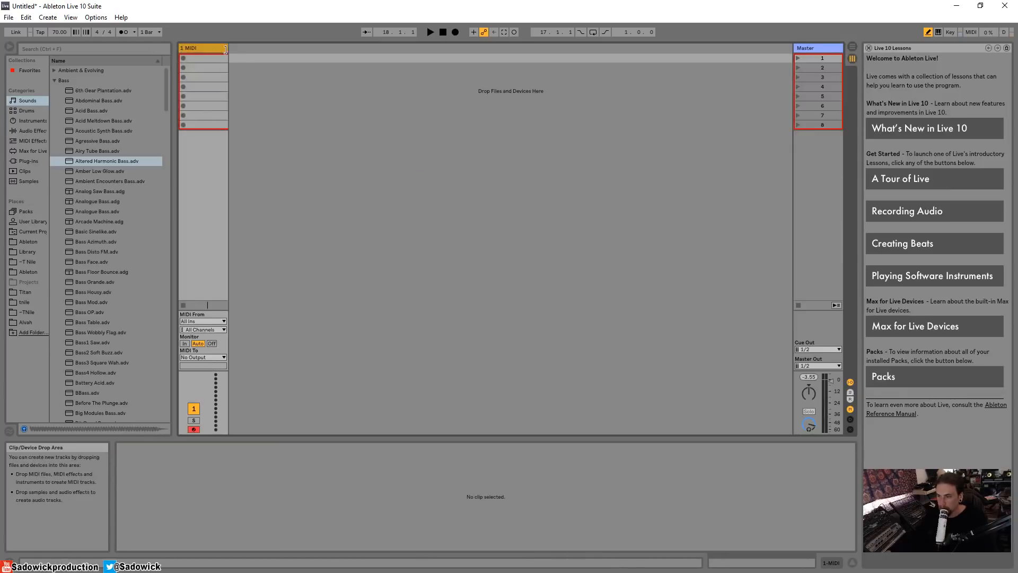
pyautogui.moveTo(227, 48); pyautogui.dragTo(215, 49)
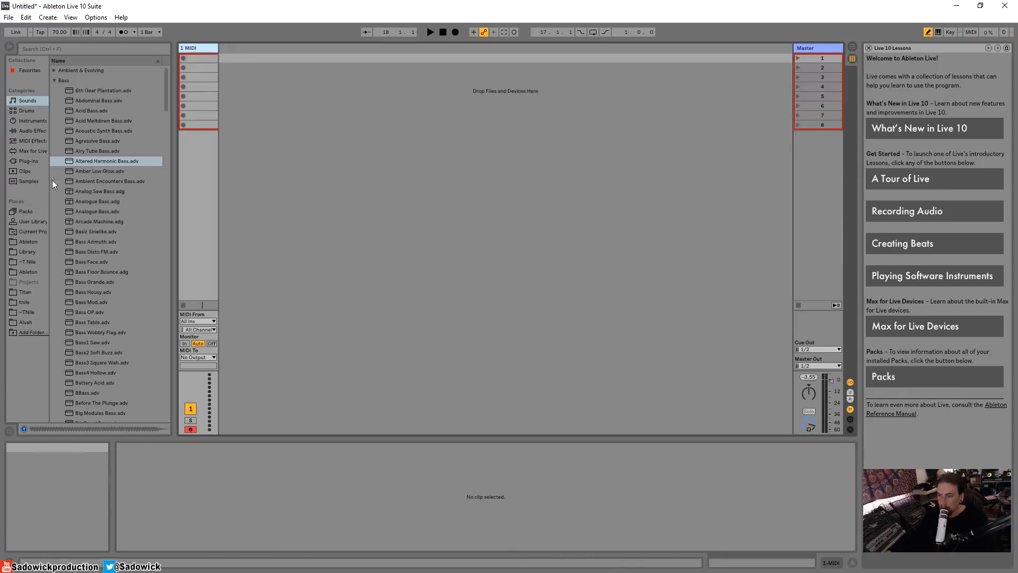
pyautogui.click(18, 180)
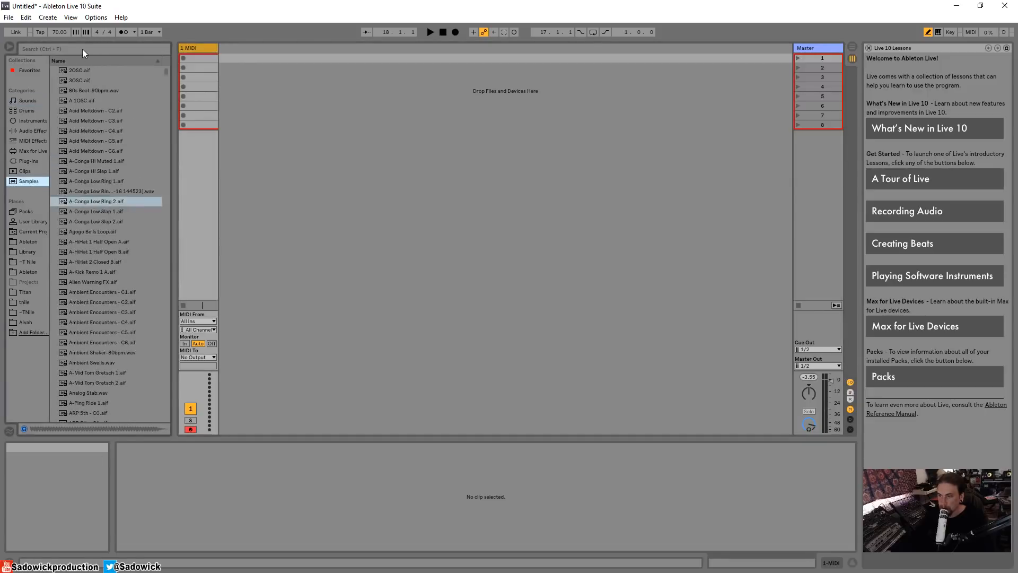
pyautogui.click(81, 49)
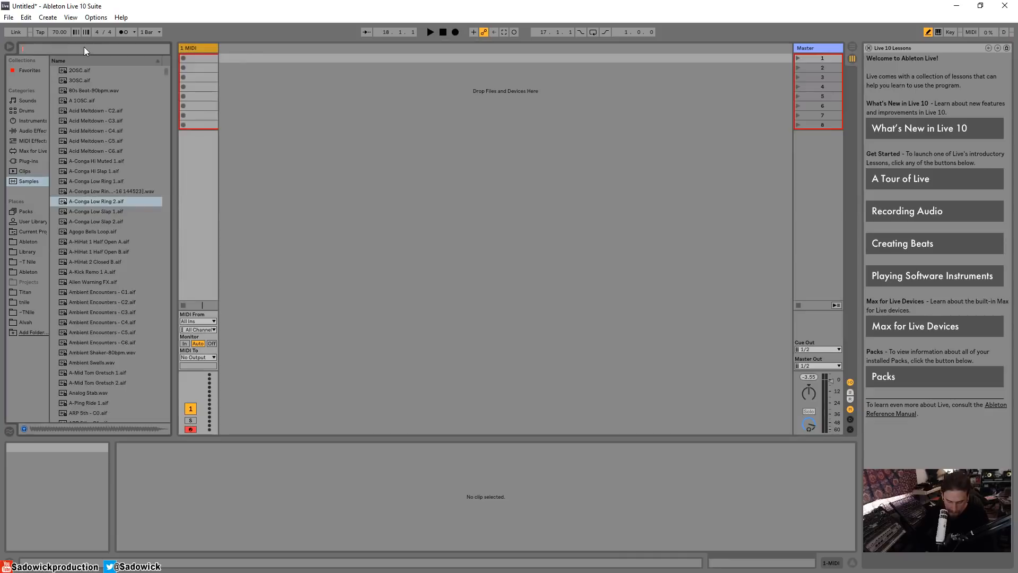
pyautogui.write('bpm')
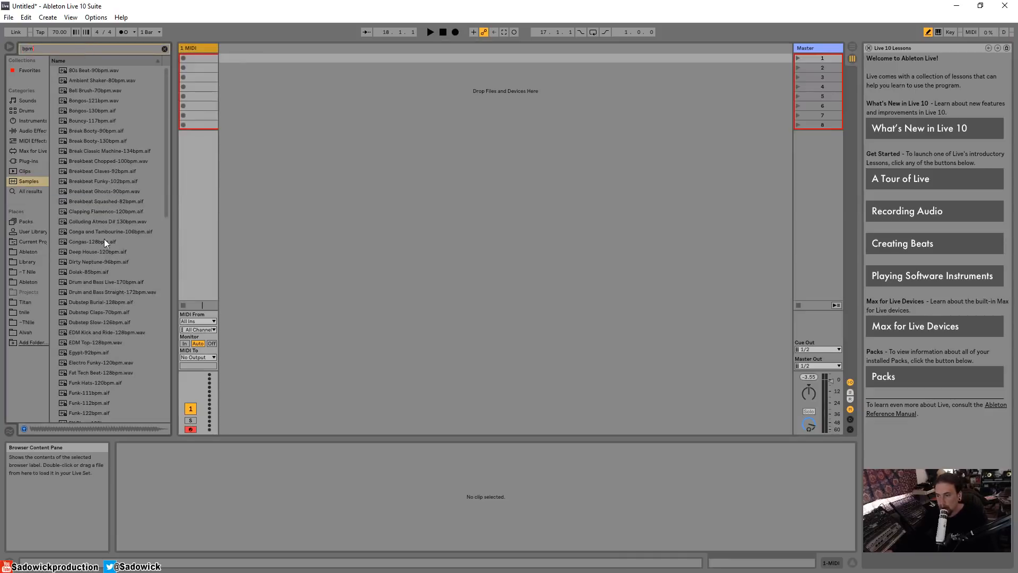
# Place Hats and Snare Step-127bpm.aif in scene 1 of a new audio track and Hats and Snare Step-129bpm.aif in scene 2 below it.
pyautogui.scroll(-5, 96, 265)
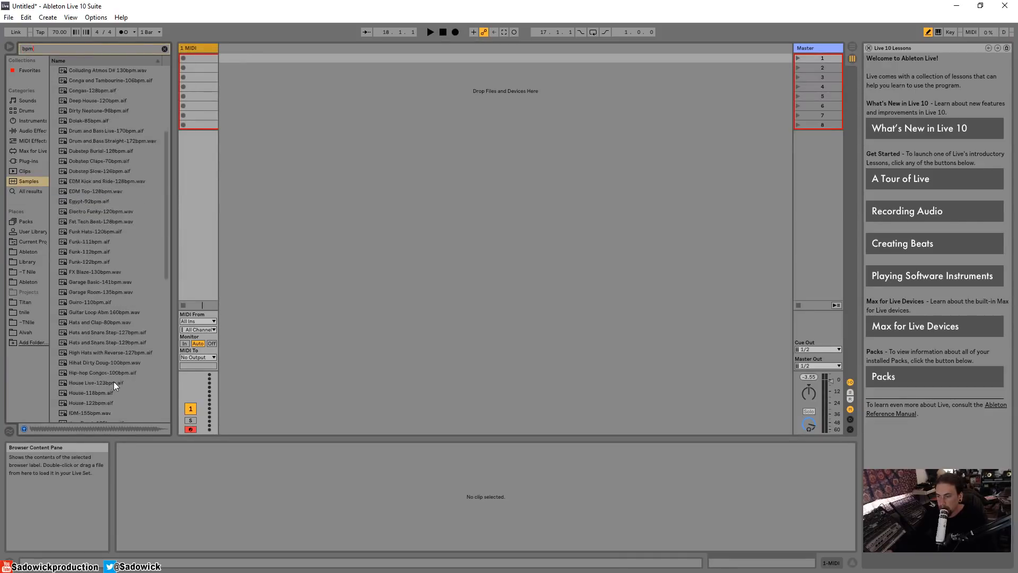
pyautogui.click(100, 354)
pyautogui.click(107, 331)
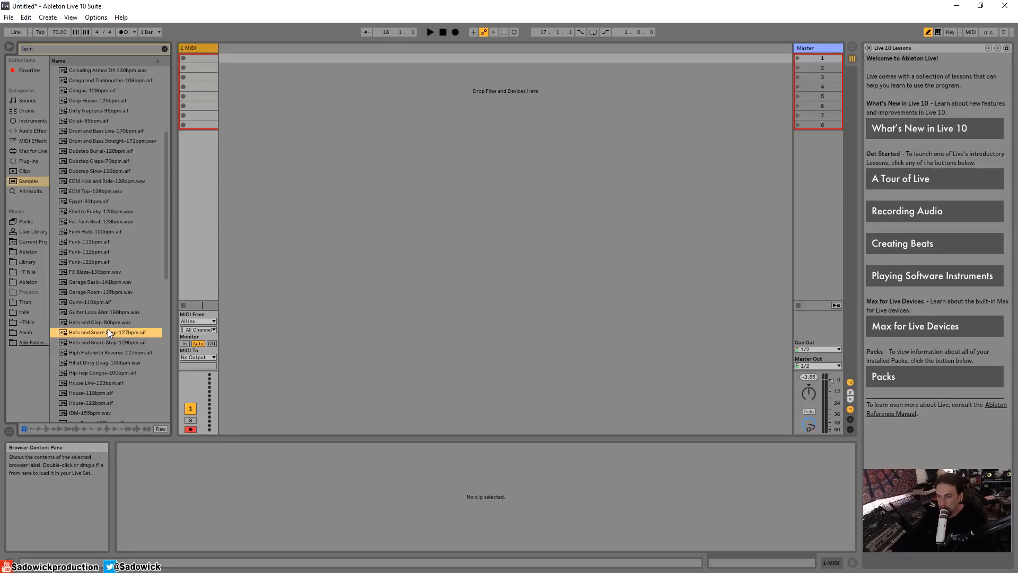
pyautogui.click(164, 300)
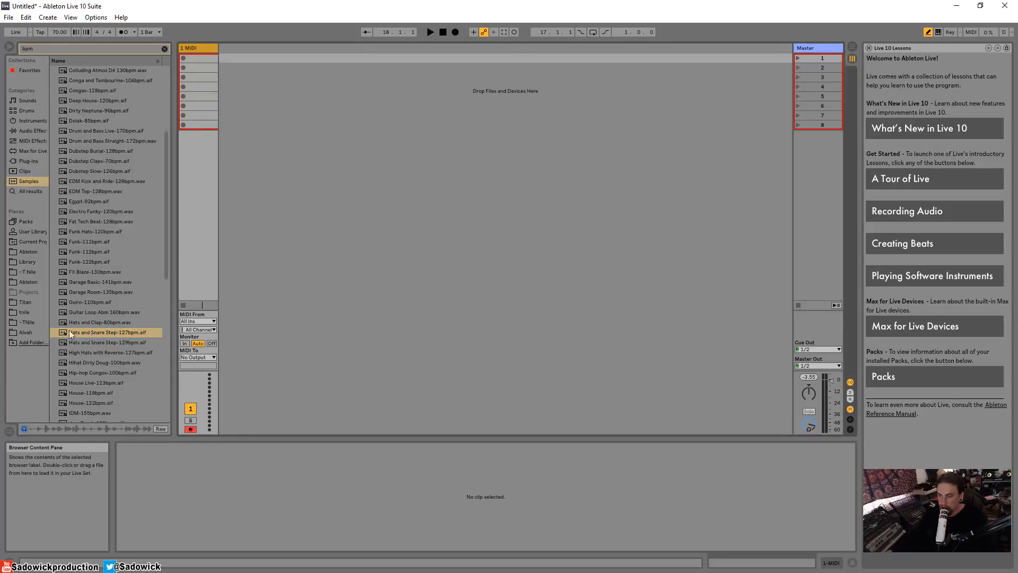
pyautogui.moveTo(84, 332); pyautogui.dragTo(260, 56)
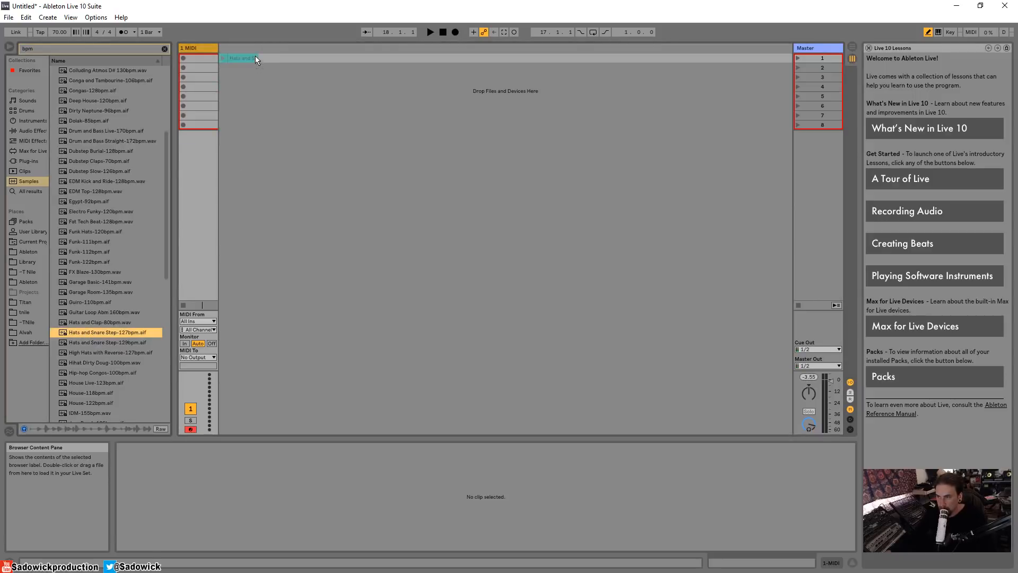
pyautogui.moveTo(253, 55); pyautogui.dragTo(253, 56)
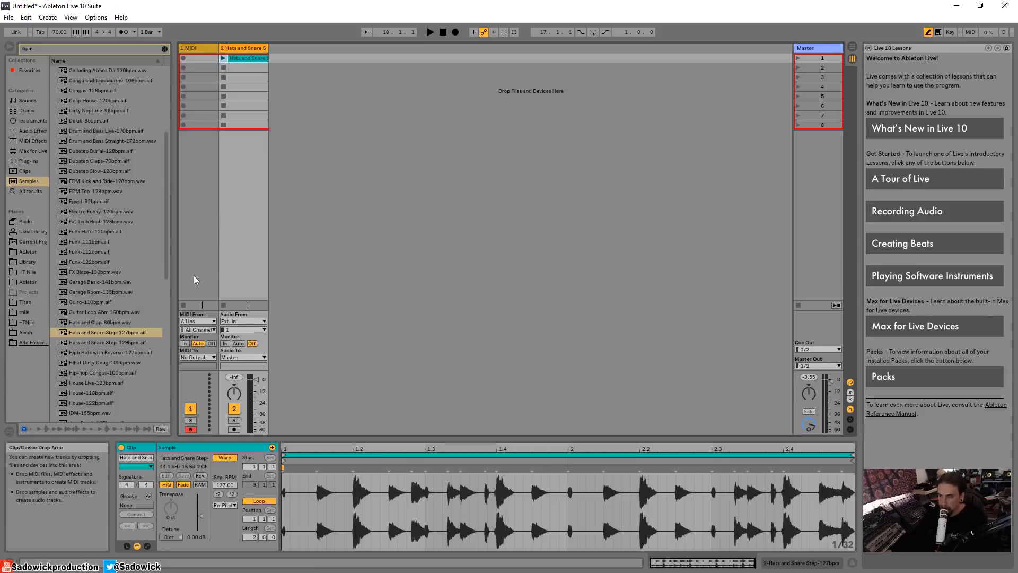
pyautogui.click(109, 343)
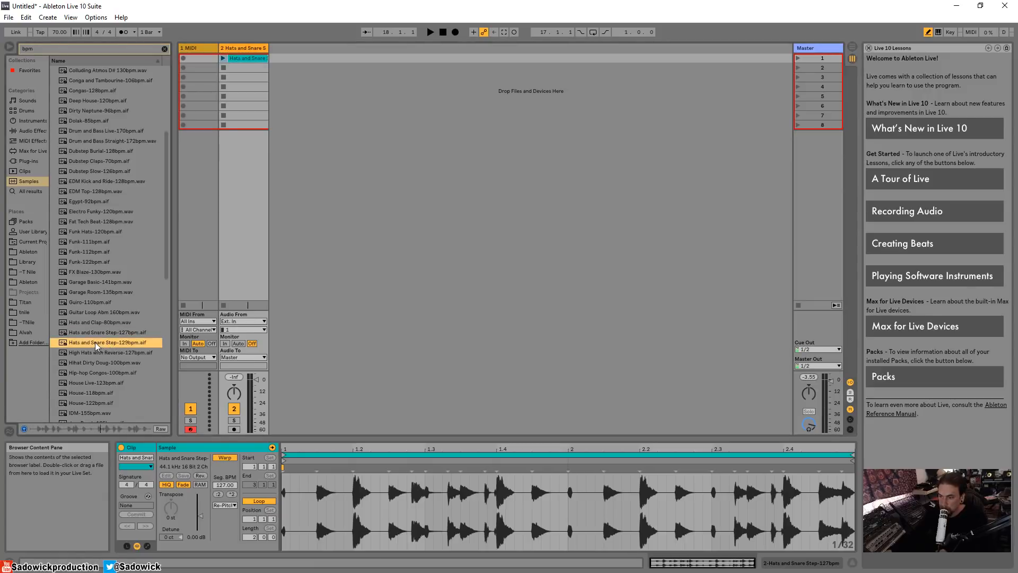
pyautogui.moveTo(94, 342); pyautogui.dragTo(237, 69)
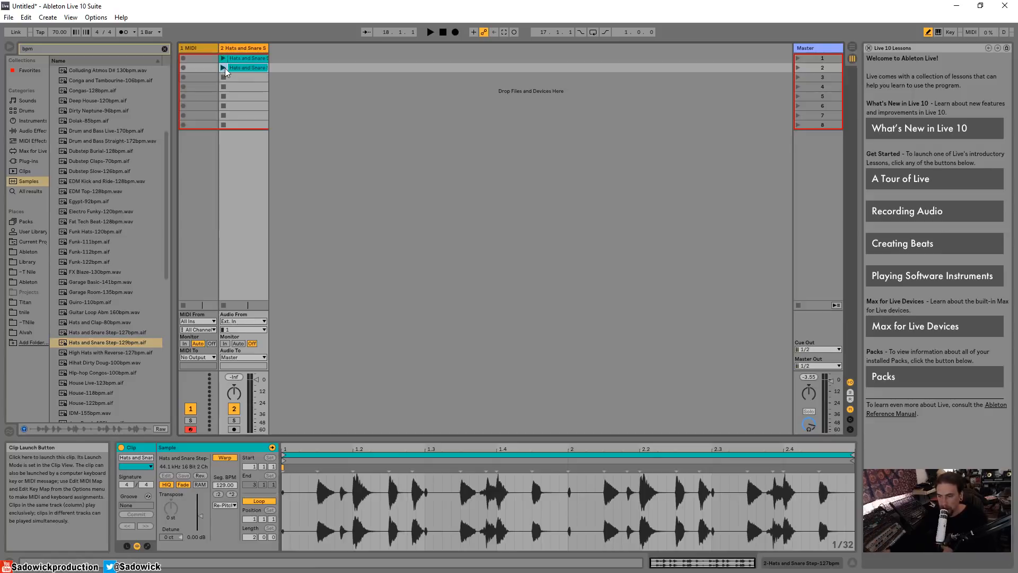
# Preview Hip-hop Congas-100bpm.aif and place it in scene 1 of another new audio track.
pyautogui.click(98, 364)
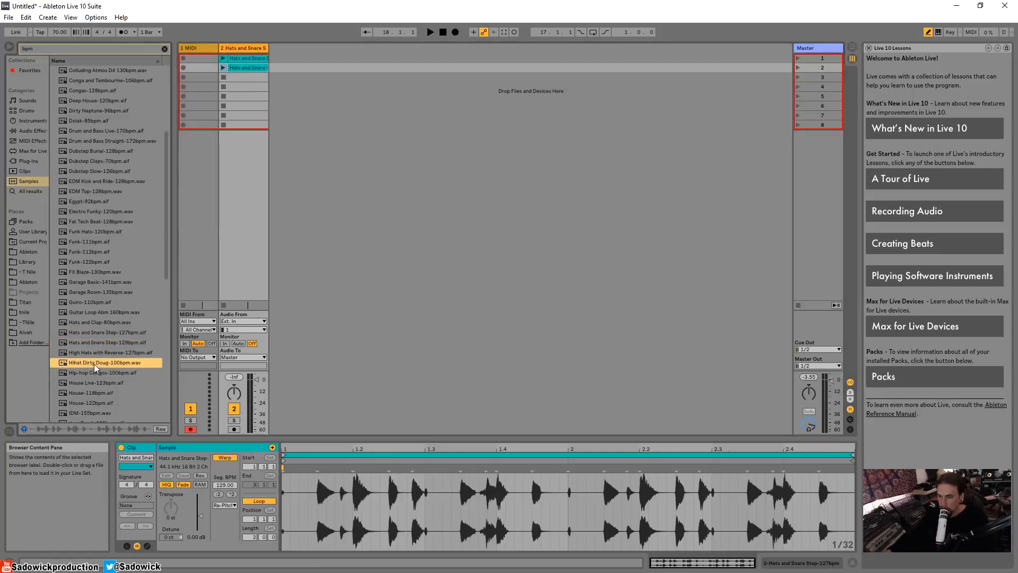
pyautogui.click(97, 374)
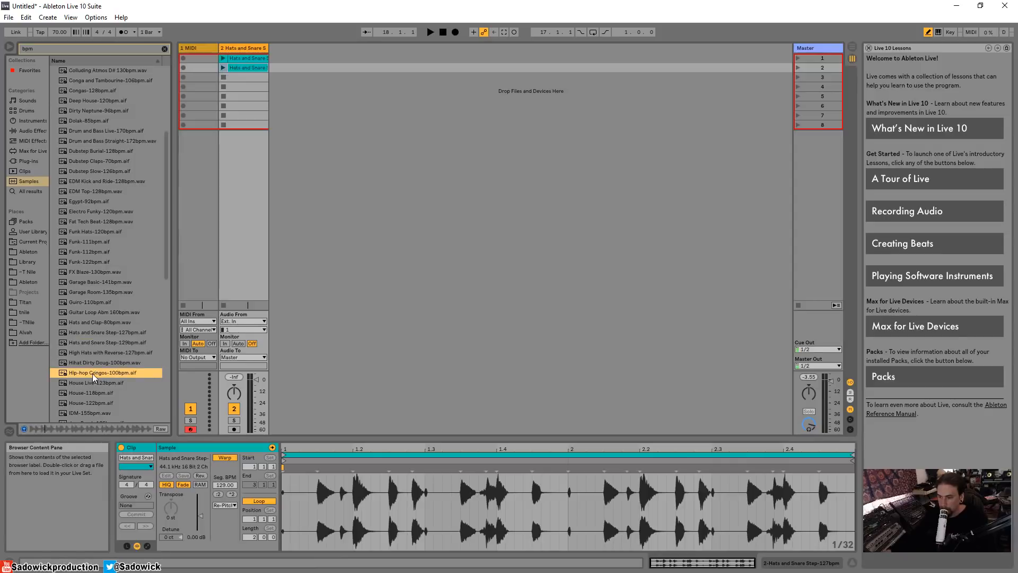
pyautogui.moveTo(93, 376); pyautogui.dragTo(297, 59)
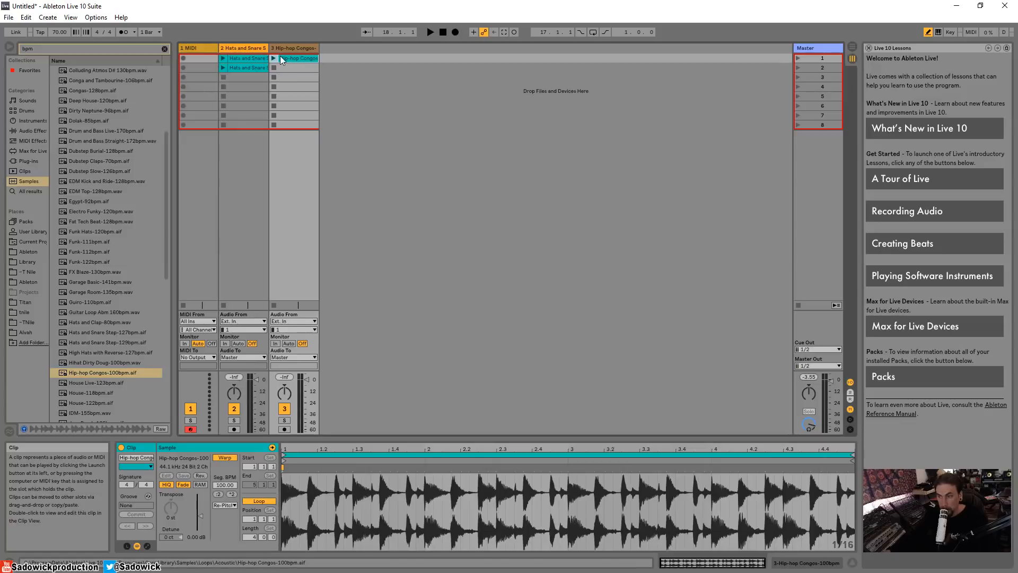
# Preview IDM-155bpm.wav and place it in scene 3 of a new fourth track.
pyautogui.scroll(-2, 112, 393)
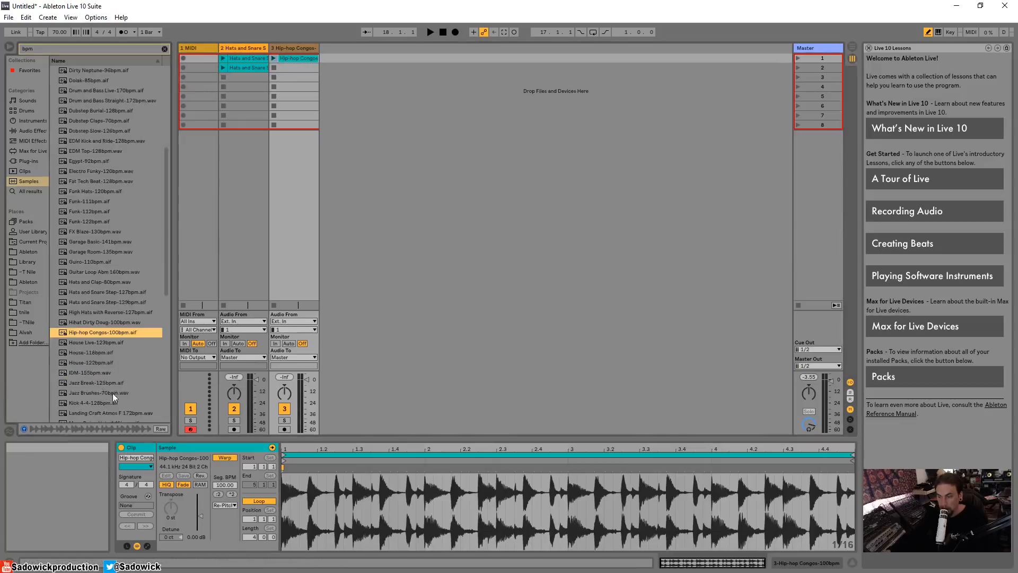
pyautogui.click(98, 364)
pyautogui.click(98, 373)
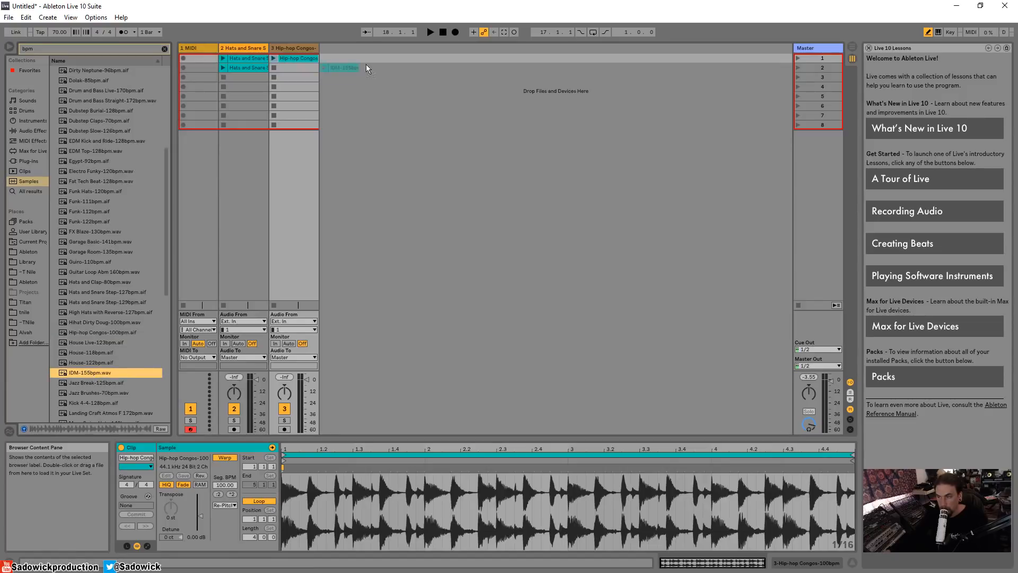
pyautogui.moveTo(366, 65); pyautogui.dragTo(349, 77)
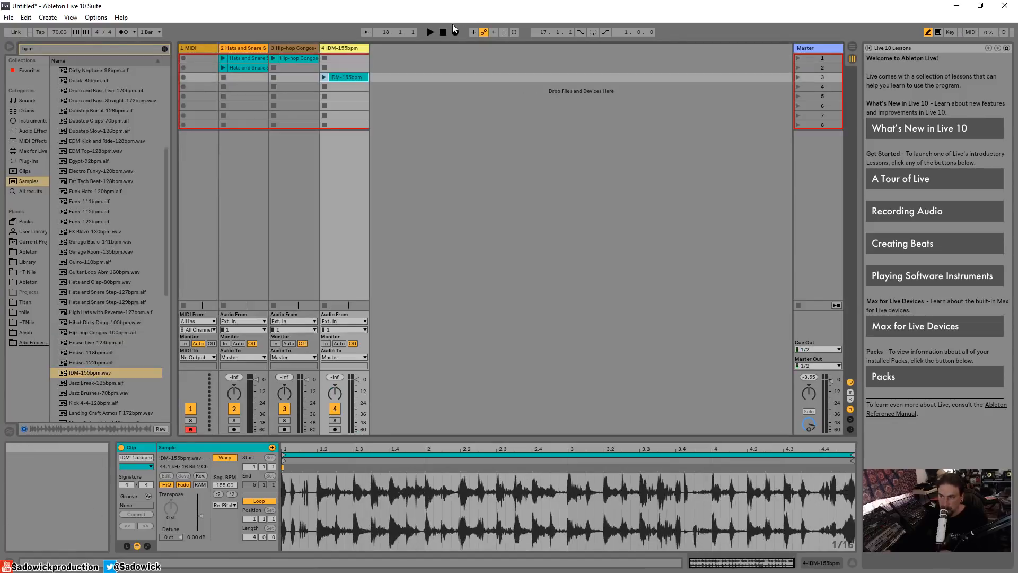
# Launch the Hats and Snare Step-127bpm clip and raise the project tempo to 111 BPM.
pyautogui.click(222, 59)
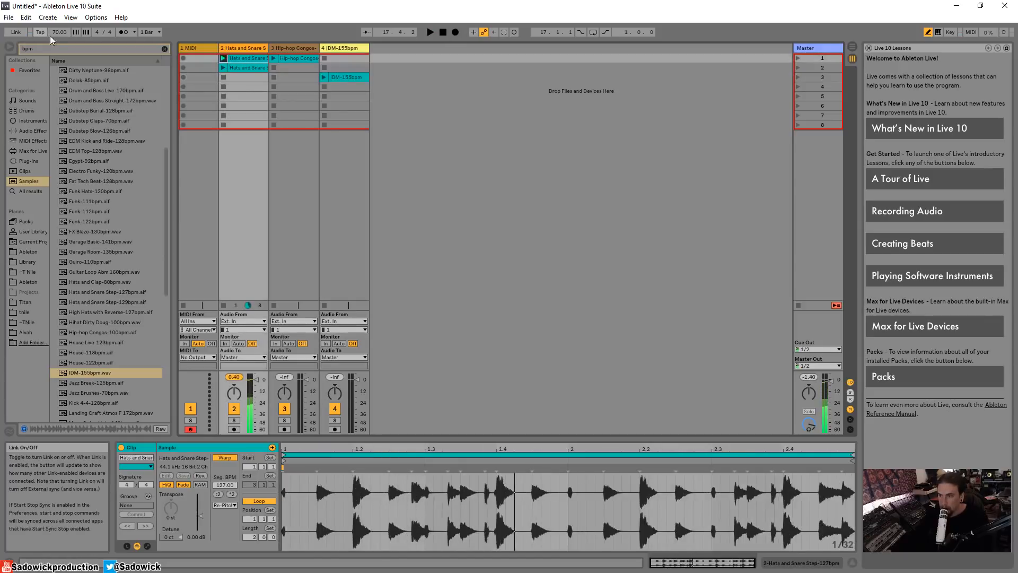
pyautogui.moveTo(59, 32); pyautogui.dragTo(59, 12)
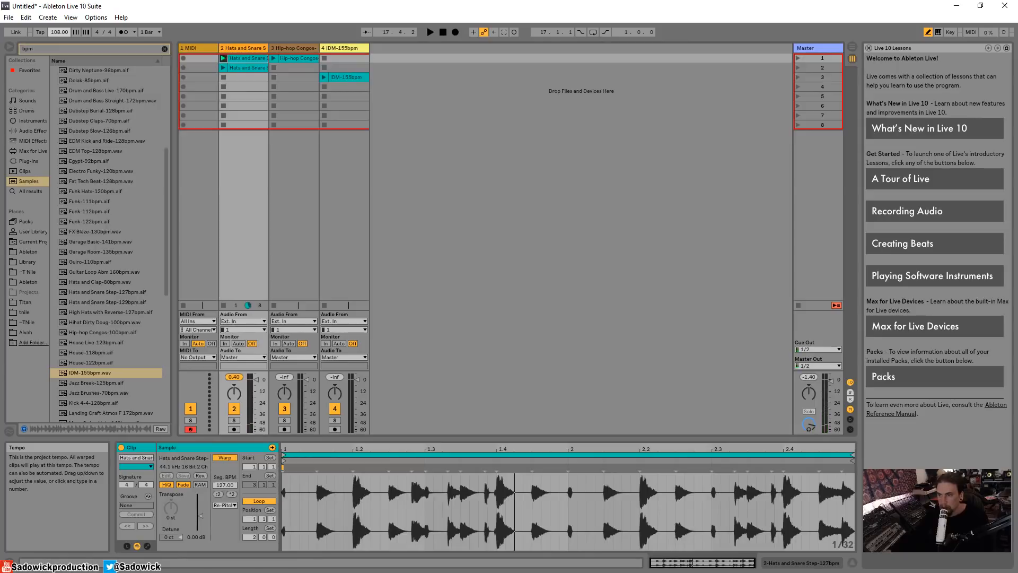
pyautogui.click(223, 58)
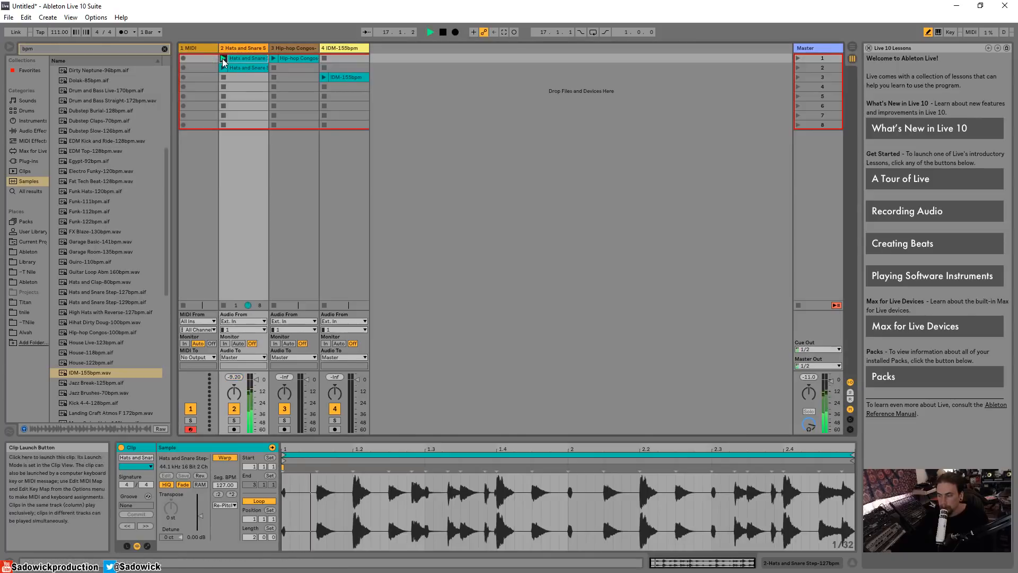
# Listen to the Hip-hop Congas and IDM-155bpm clips with the hats loop, stop the congas track's clip, and stop playback.
pyautogui.click(273, 58)
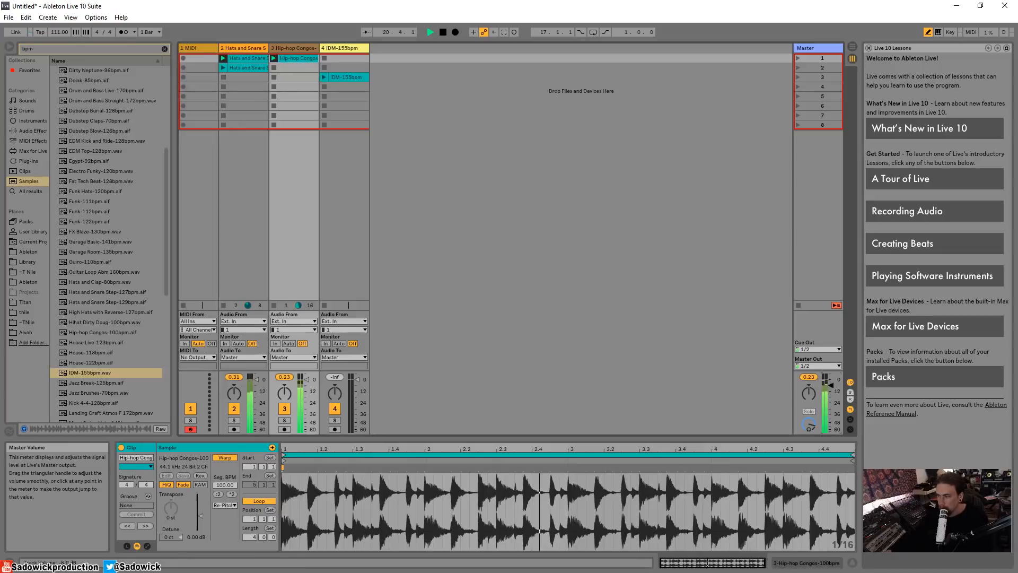
pyautogui.click(324, 77)
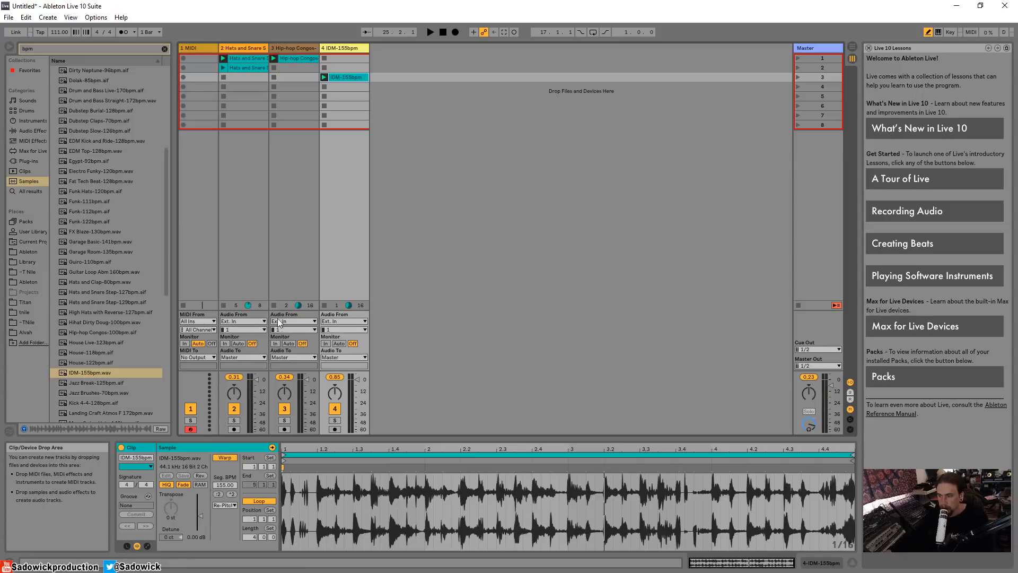
pyautogui.press('space')
pyautogui.click(274, 305)
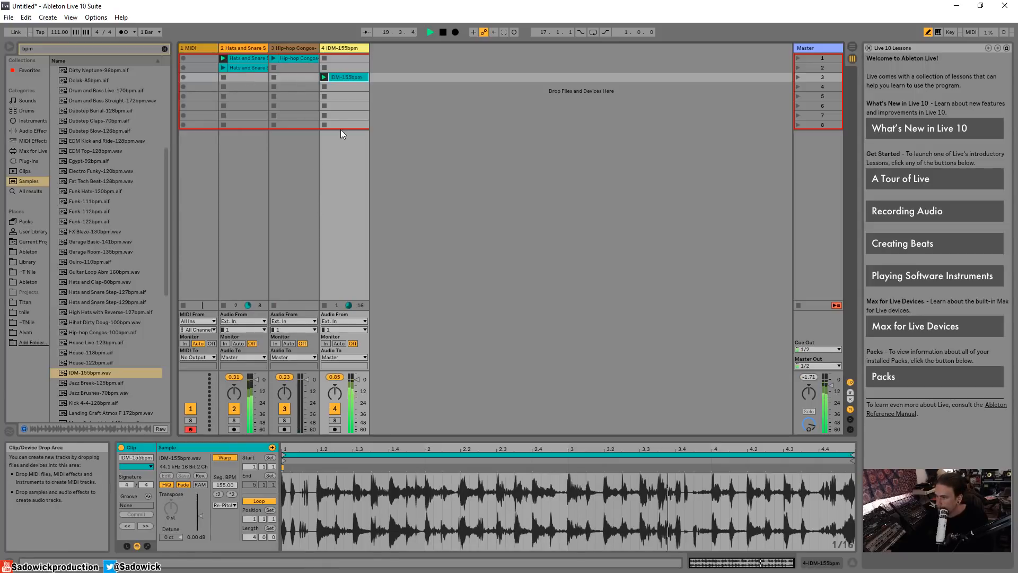
pyautogui.press('space')
# Place the IDM-155bpm track before the congas track with its clip in scene 1, and delete the Hip-hop Congas clip.
pyautogui.click(282, 47)
pyautogui.moveTo(282, 47)
pyautogui.mouseDown()
pyautogui.moveTo(289, 78)
pyautogui.moveTo(292, 59)
pyautogui.mouseUp()
pyautogui.rightClick(345, 59)
pyautogui.click(353, 63)
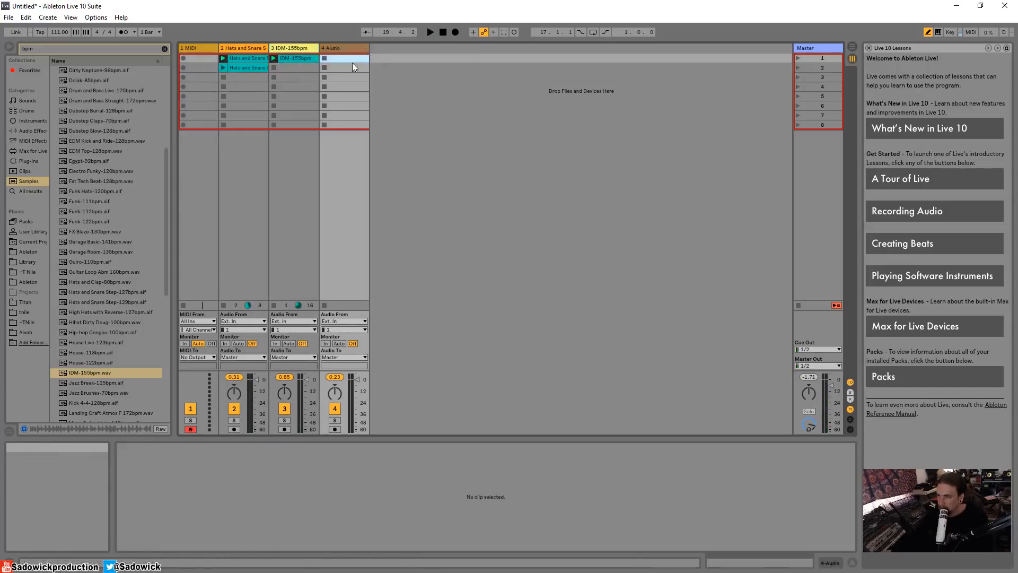
# Place the Jazz Brushes-70bpm.wav loop in scene 1 of the fourth track.
pyautogui.click(75, 377)
pyautogui.scroll(-3, 78, 377)
pyautogui.click(98, 362)
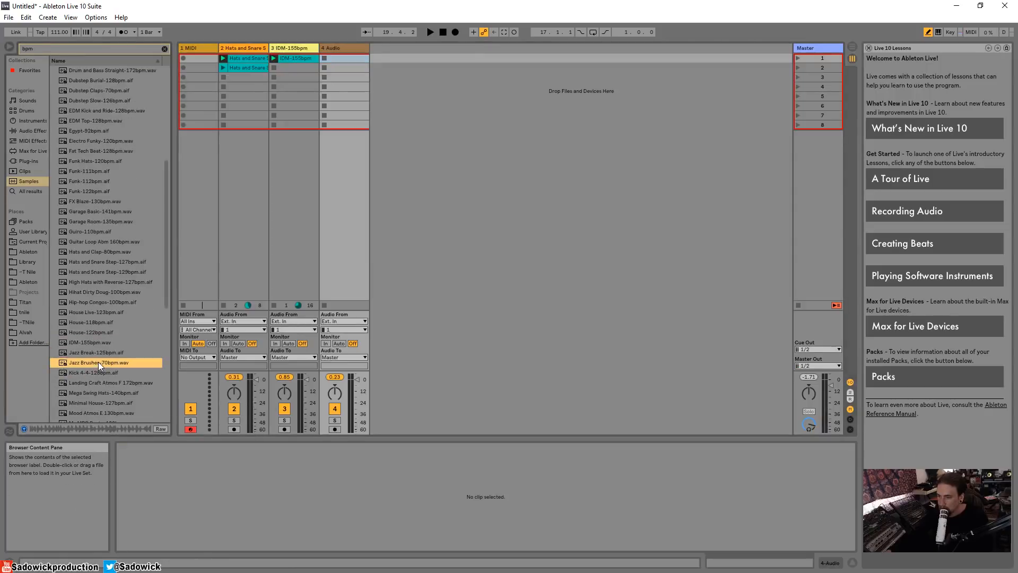
pyautogui.moveTo(349, 59); pyautogui.dragTo(348, 58)
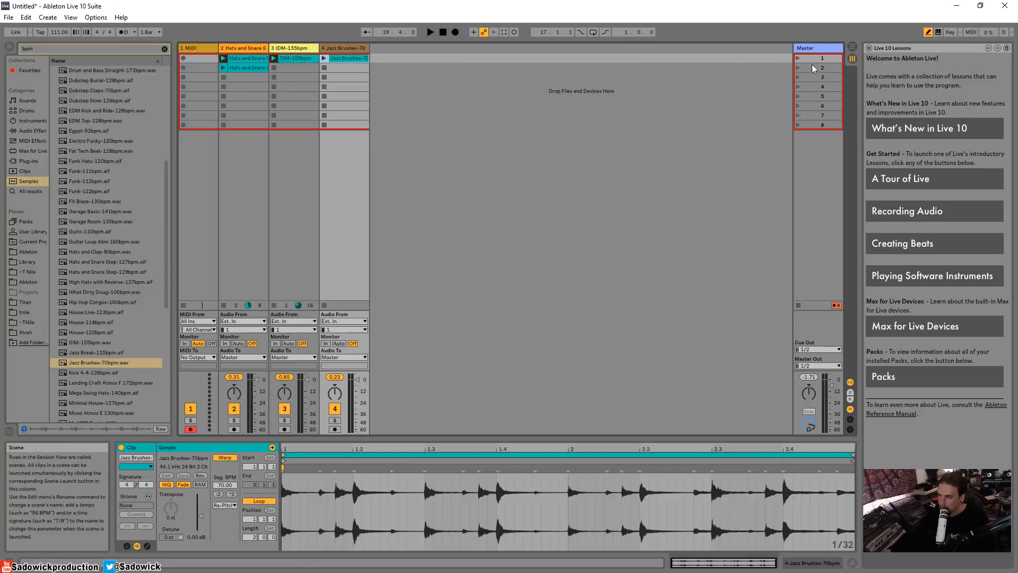
# Launch scene 1 to hear all its loops together, pause and resume playback, and stop all clips.
pyautogui.click(799, 58)
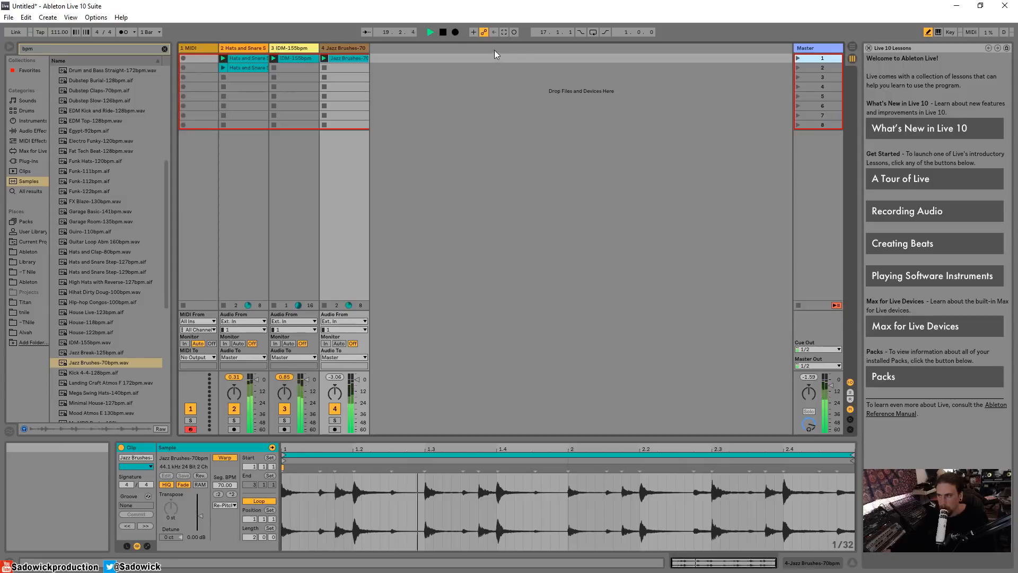
pyautogui.click(443, 32)
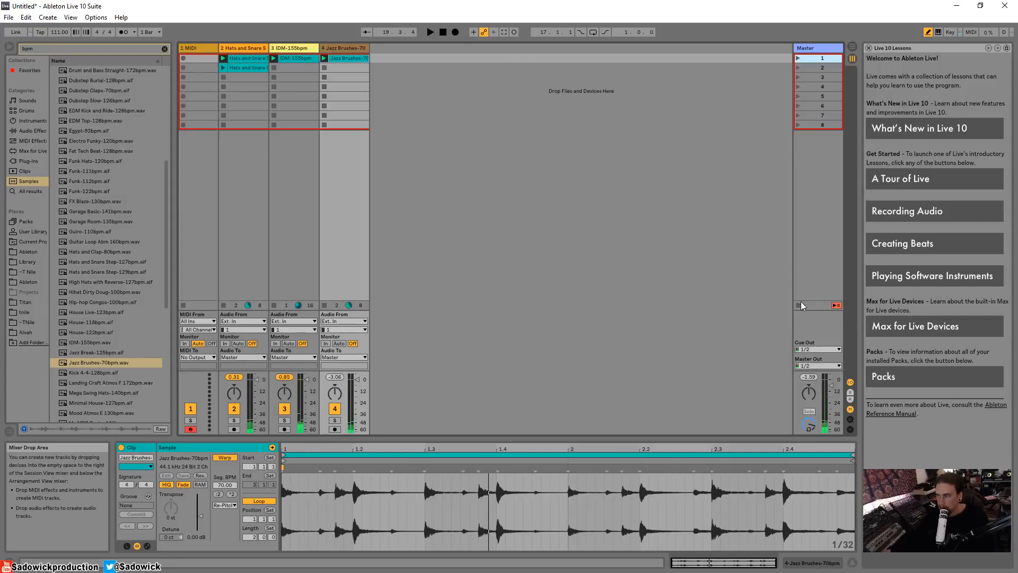
pyautogui.press('space')
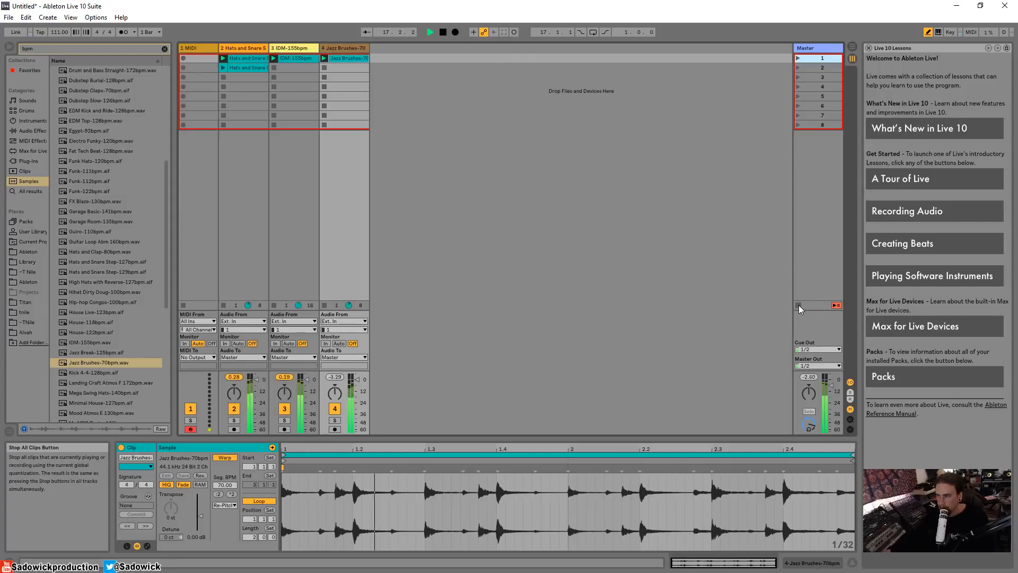
pyautogui.click(798, 305)
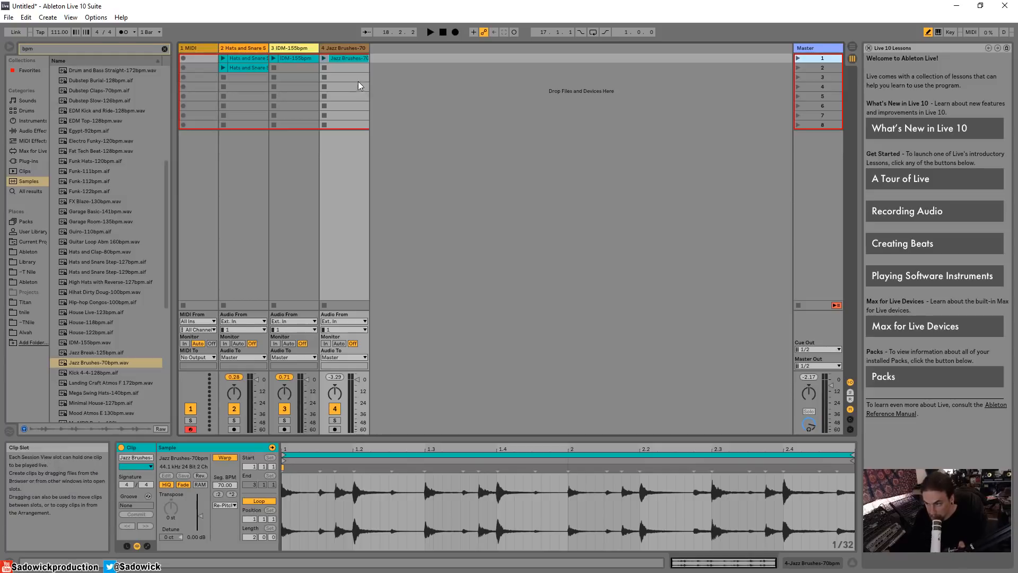
# Insert a MIDI track after the Jazz Brushes track and create an empty MIDI clip in its scene 1 slot.
pyautogui.rightClick(387, 47)
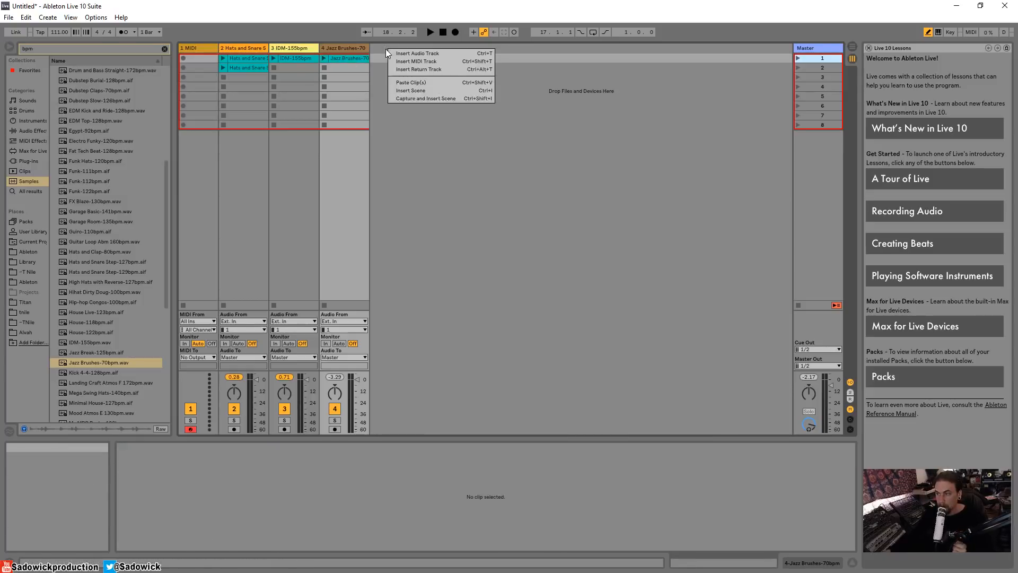
pyautogui.click(400, 61)
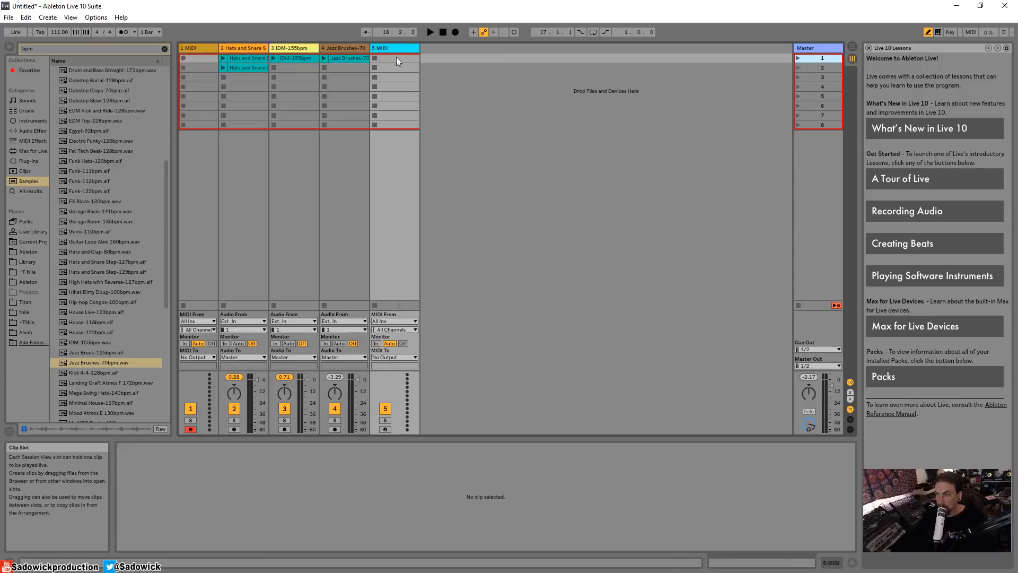
pyautogui.doubleClick(395, 58)
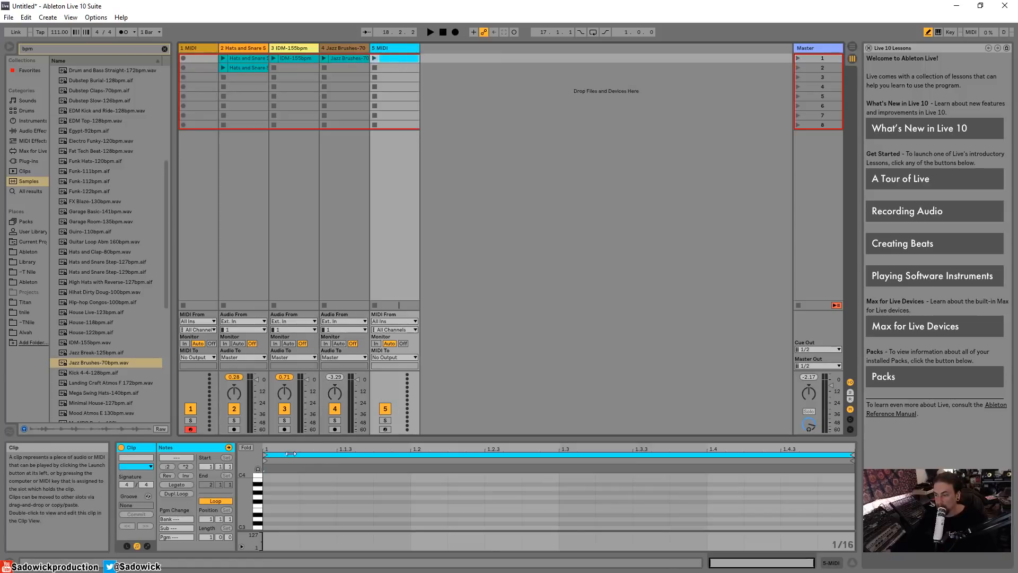
# Draw a one-bar melody of 1/16 notes between C#3 and G3 in the new MIDI clip, erasing the extra high notes.
pyautogui.click(281, 511)
pyautogui.moveTo(339, 501); pyautogui.dragTo(408, 502)
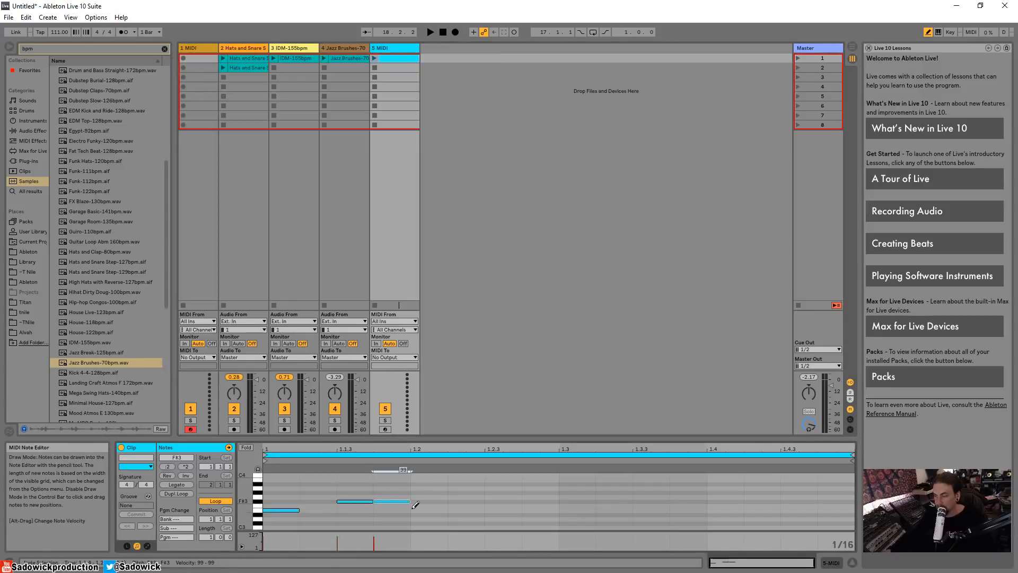
pyautogui.click(465, 523)
pyautogui.click(502, 492)
pyautogui.click(540, 493)
pyautogui.click(688, 501)
pyautogui.moveTo(562, 510); pyautogui.dragTo(742, 493)
pyautogui.click(762, 510)
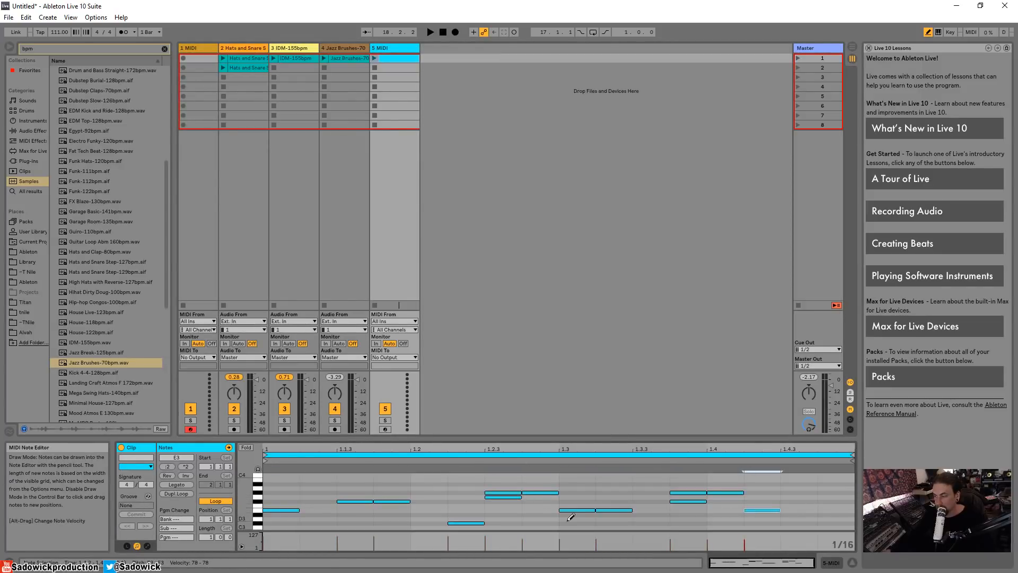
pyautogui.moveTo(500, 491); pyautogui.dragTo(556, 491)
pyautogui.moveTo(693, 491); pyautogui.dragTo(727, 493)
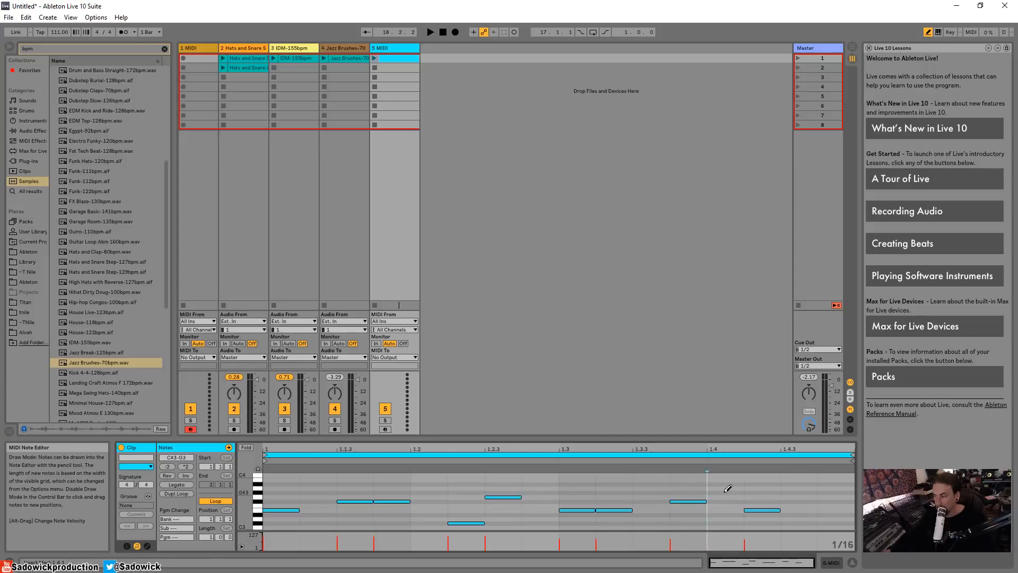
# Clear the bpm search and load the Bass Azimuth.adv preset from the Bass sounds onto the new MIDI track.
pyautogui.click(29, 161)
pyautogui.click(32, 121)
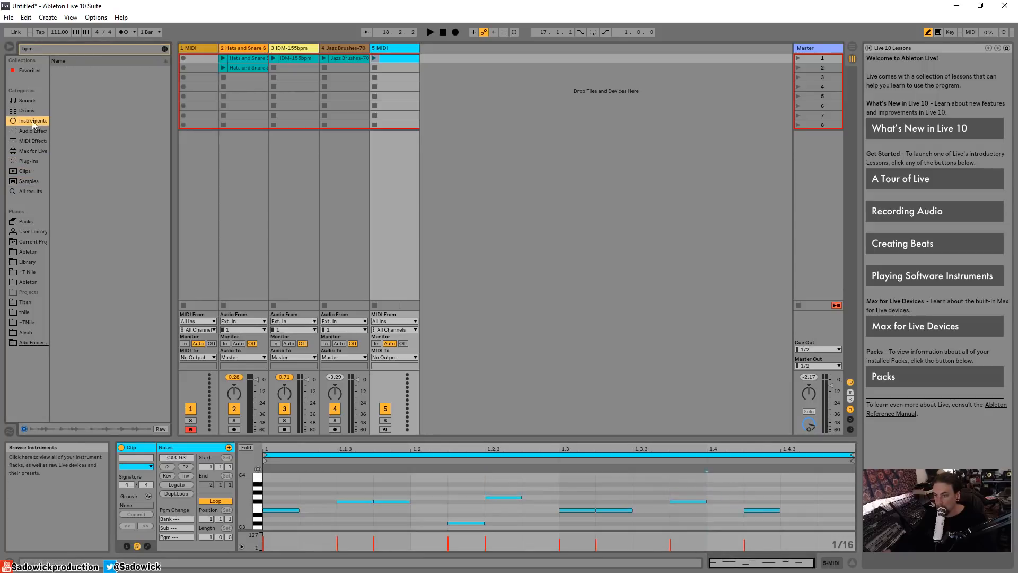
pyautogui.click(165, 49)
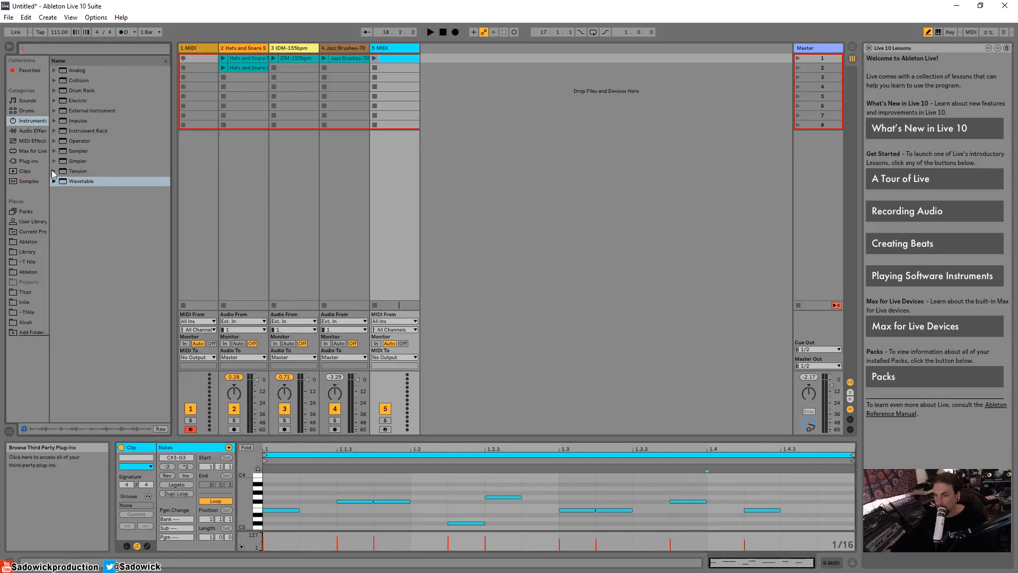
pyautogui.click(25, 111)
pyautogui.click(24, 101)
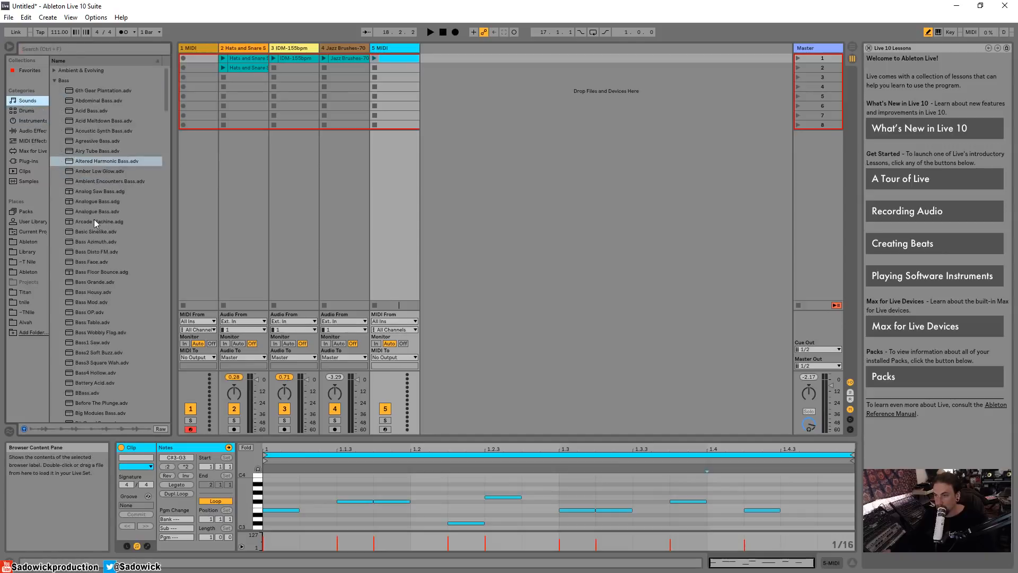
pyautogui.click(96, 242)
pyautogui.click(396, 48)
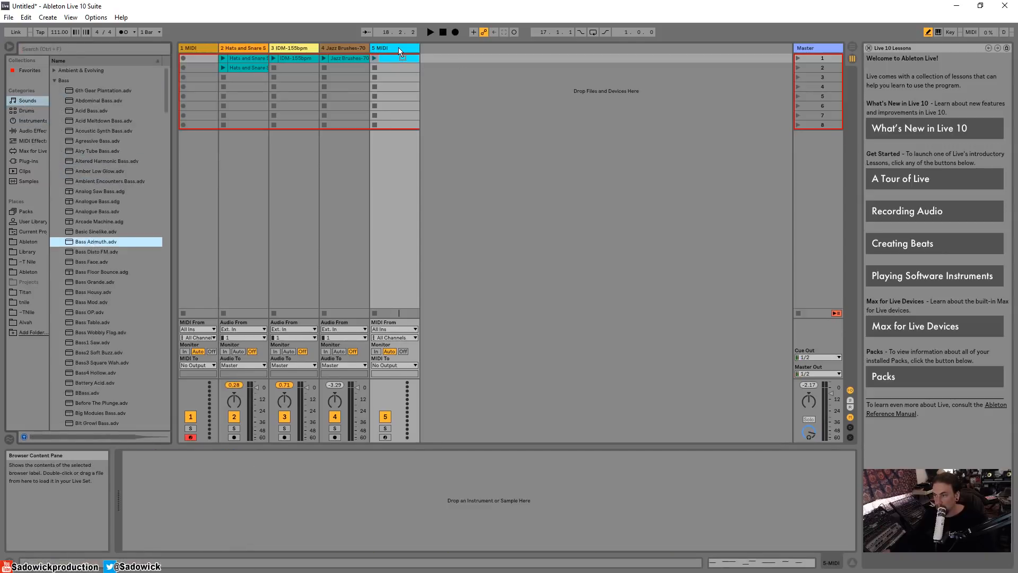
pyautogui.click(219, 521)
pyautogui.click(377, 320)
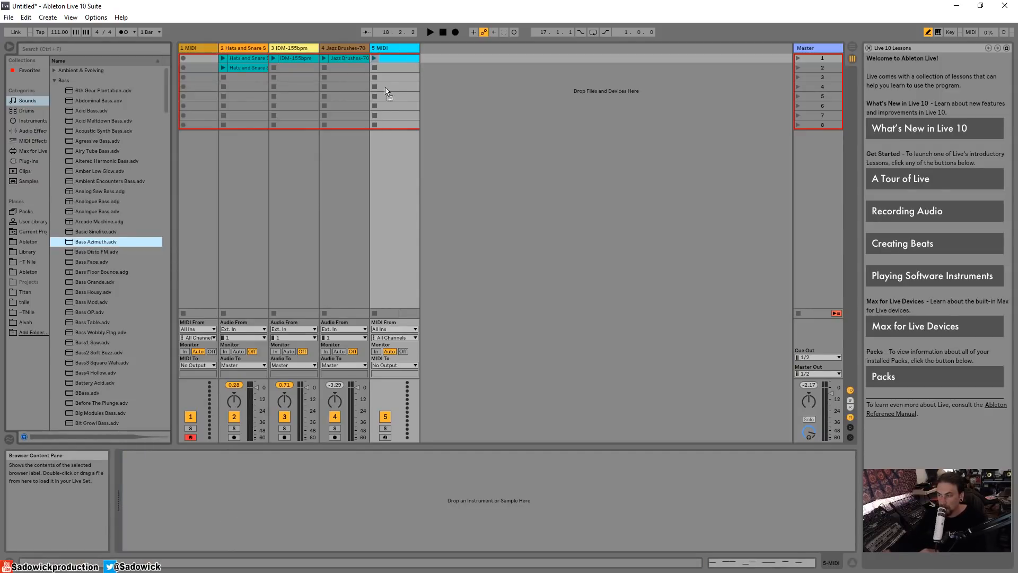
pyautogui.click(342, 514)
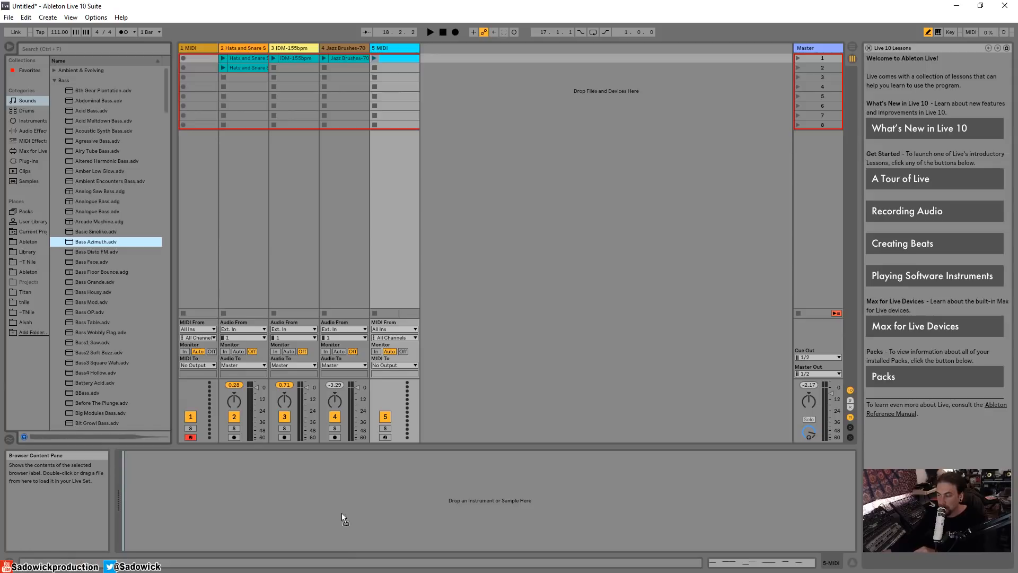
pyautogui.press('Return')
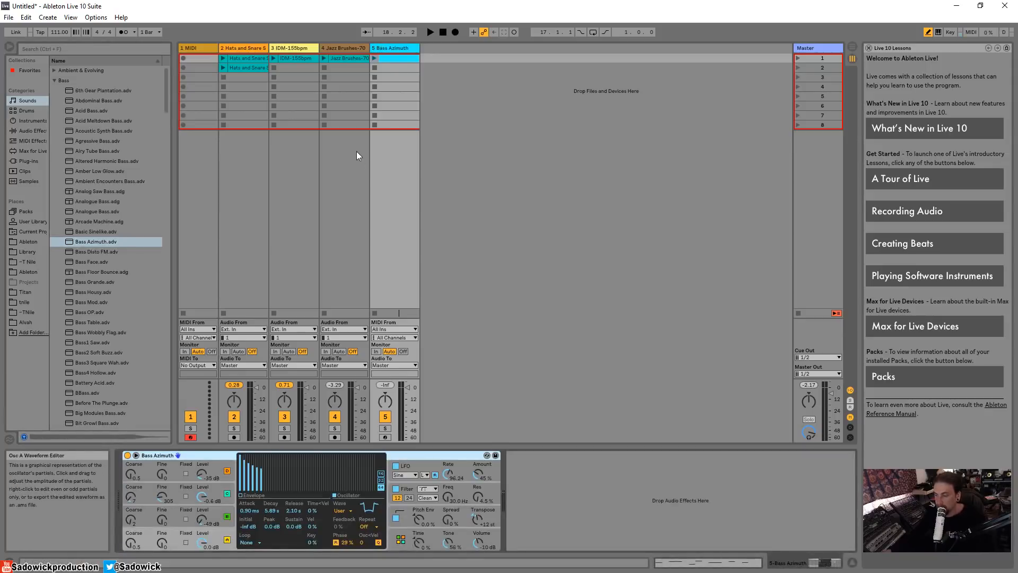
# Launch the Bass Azimuth MIDI clip, add the IDM-155bpm clip, and stop playback.
pyautogui.click(374, 58)
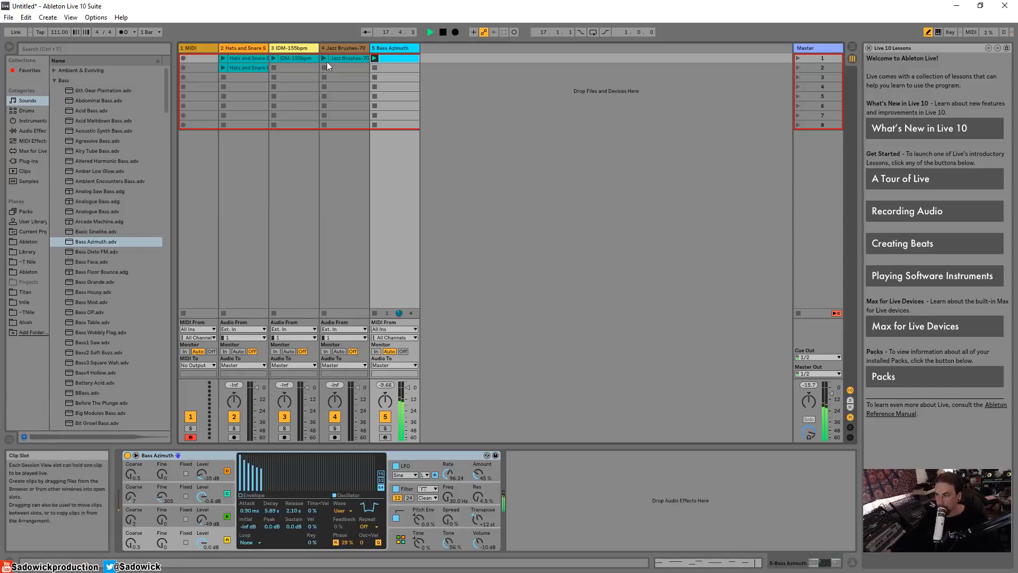
pyautogui.click(274, 58)
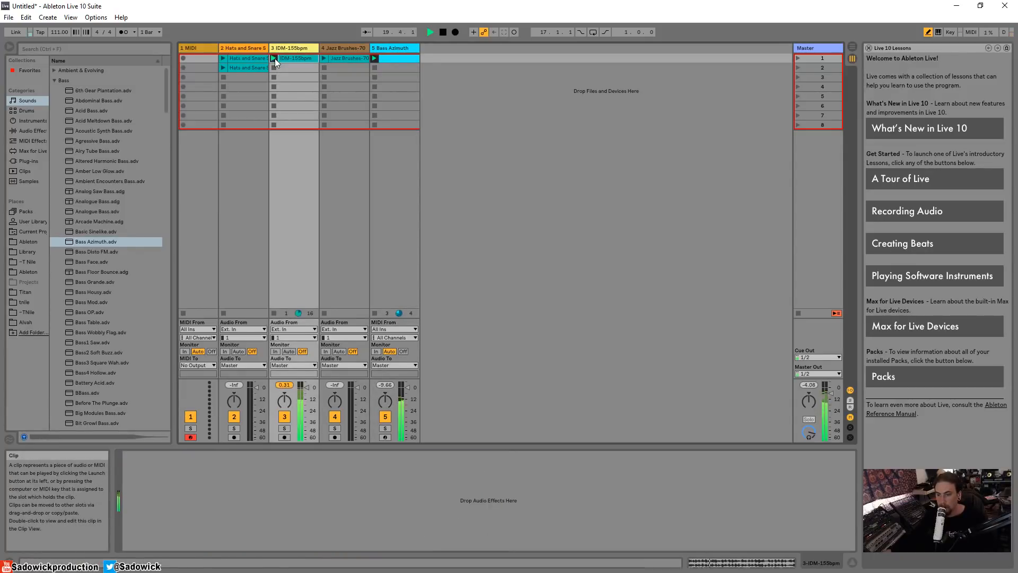
pyautogui.click(443, 32)
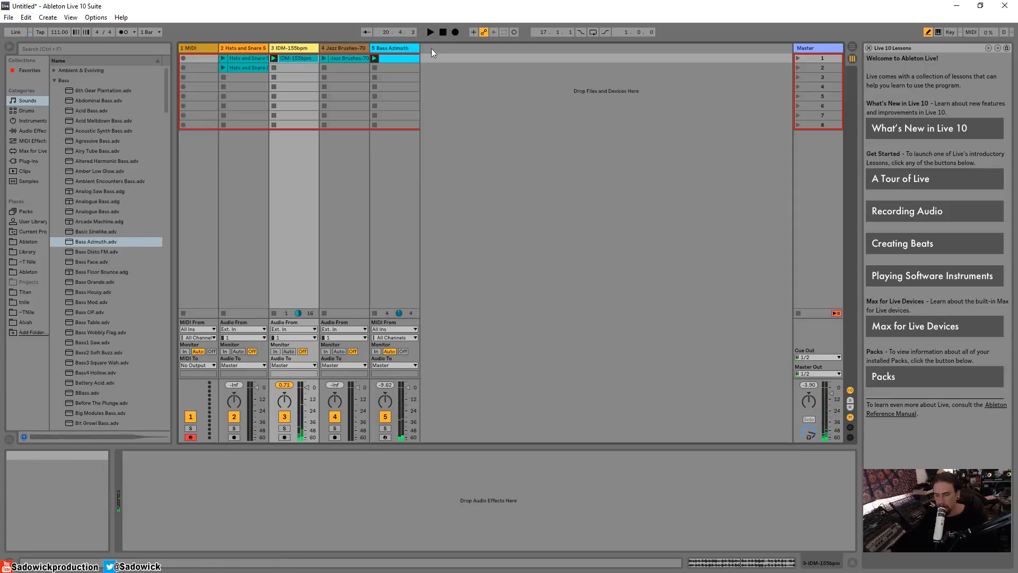